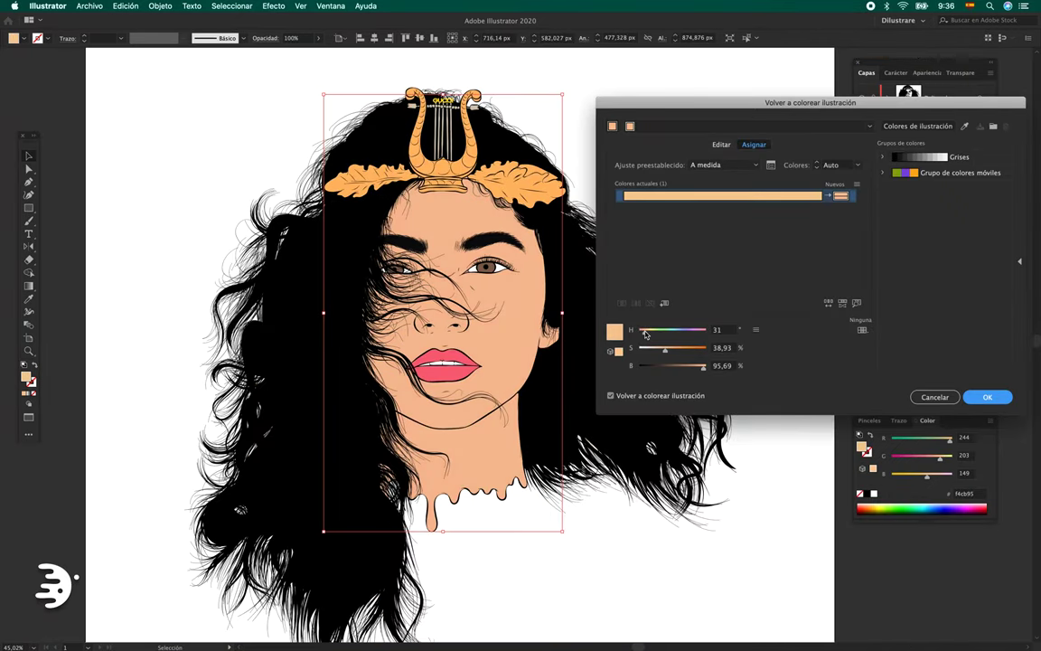
# Shift the woman's skin hue toward blue and green with the Recolor Artwork H slider.
pyautogui.moveTo(644, 333); pyautogui.dragTo(642, 333)
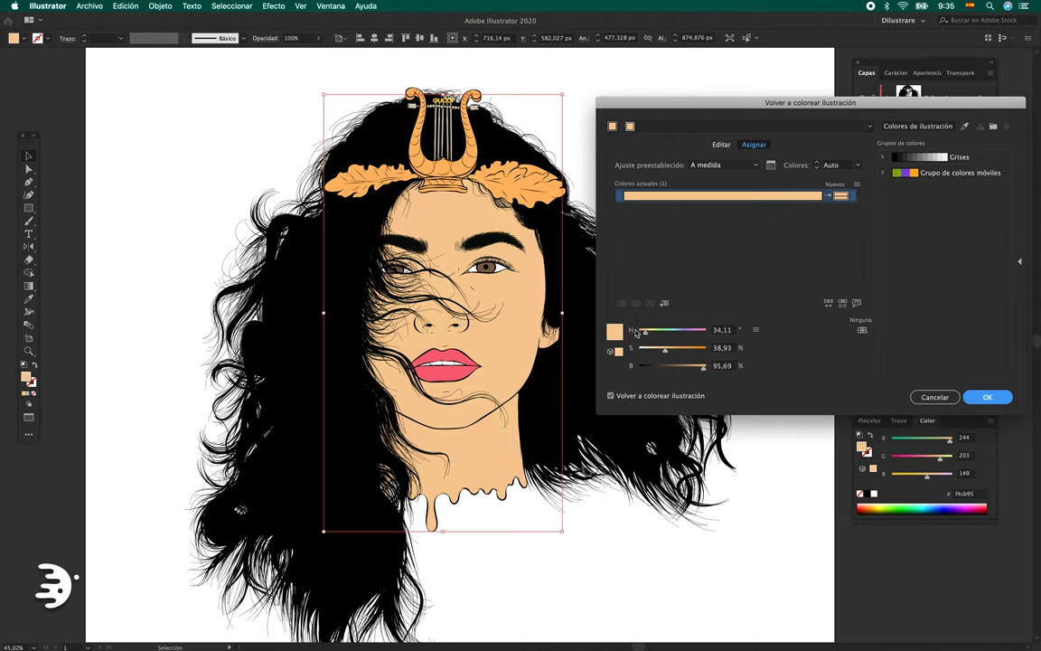
pyautogui.moveTo(644, 332); pyautogui.dragTo(664, 336)
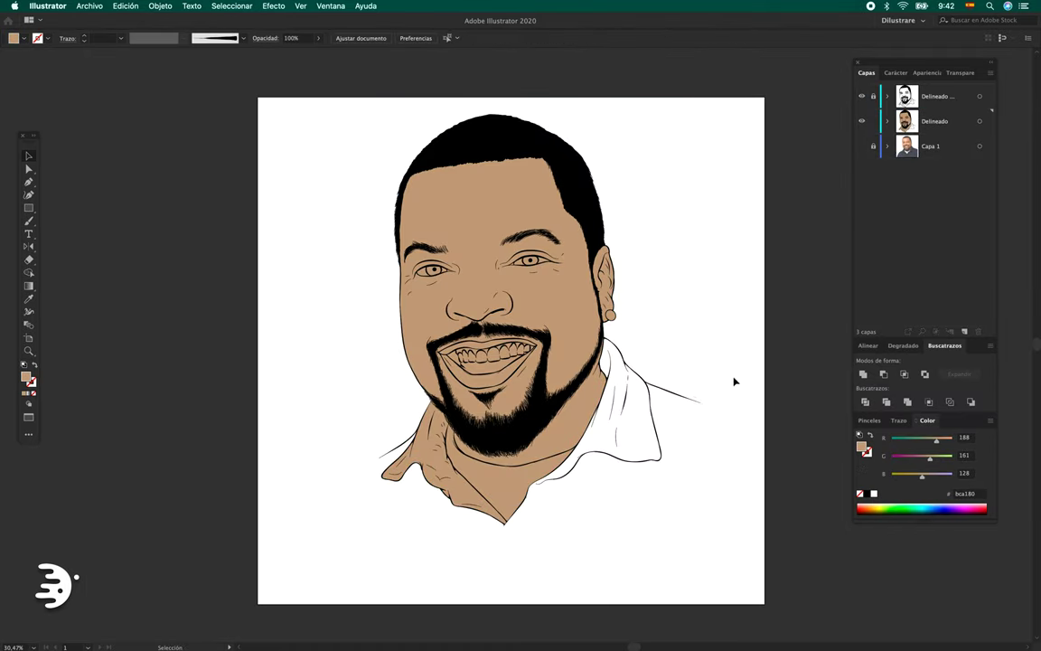
# Select the teeth shape in the bearded man's mouth and fill it white.
pyautogui.click(506, 354)
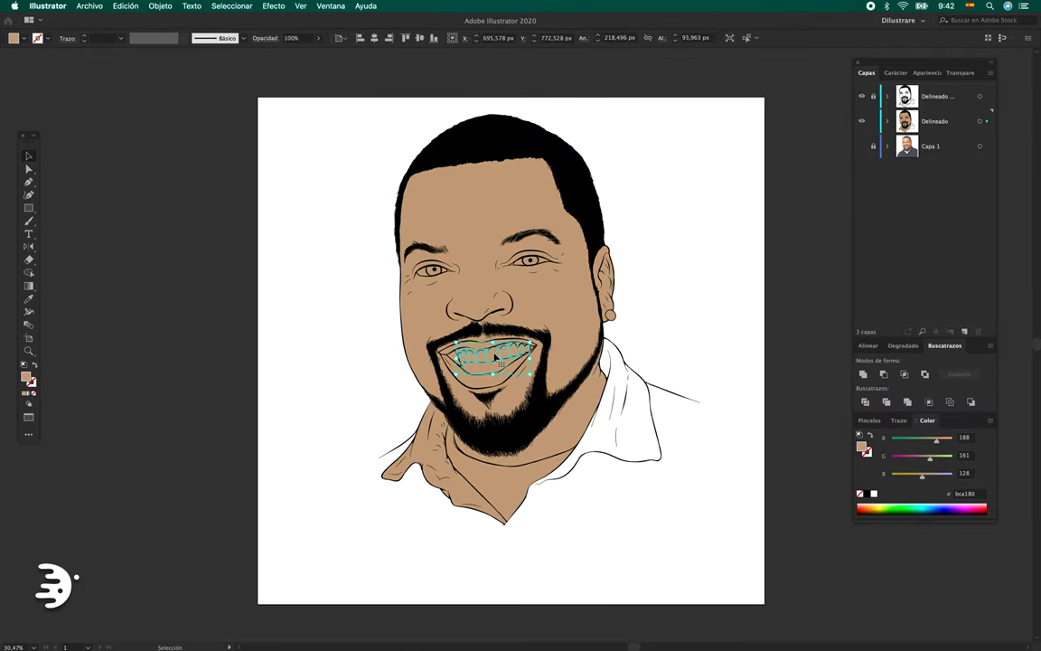
pyautogui.click(680, 321)
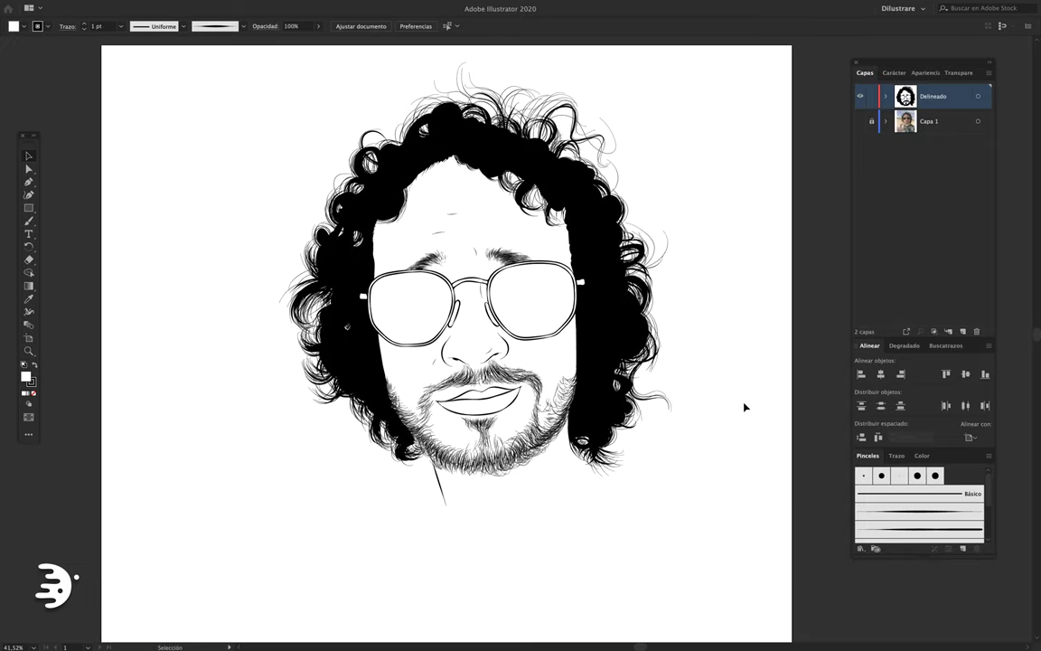
# Zoom in to inspect the wavy drip stroke, then zoom back out to fit the artboard.
pyautogui.keyDown('alt'); pyautogui.scroll(-2, 745, 407); pyautogui.keyUp('alt')
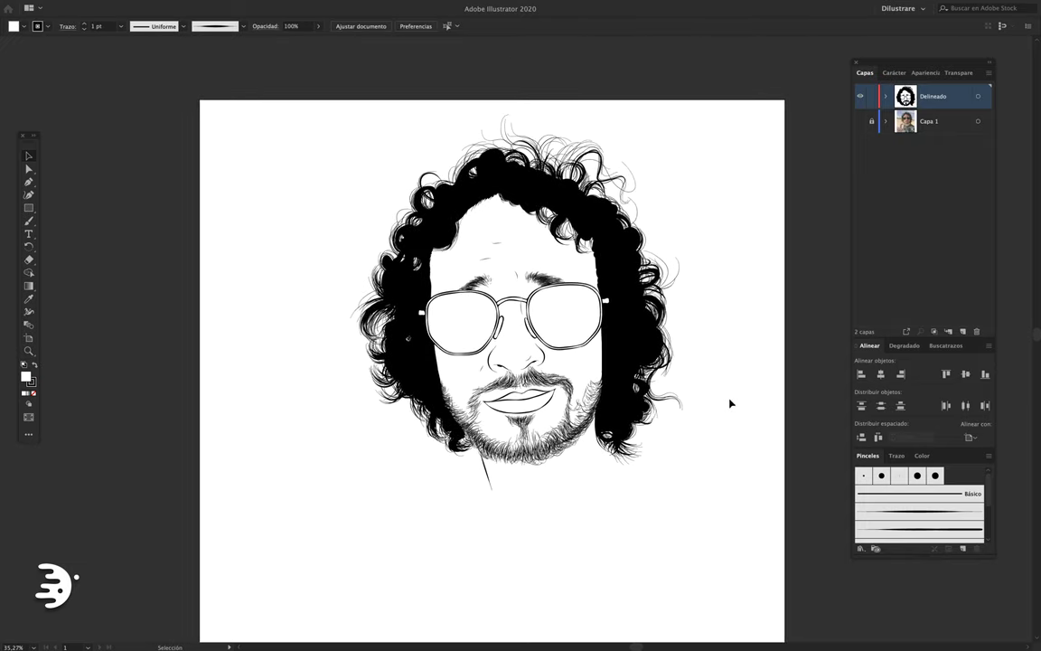
pyautogui.keyDown('alt'); pyautogui.scroll(-1, 730, 403); pyautogui.keyUp('alt')
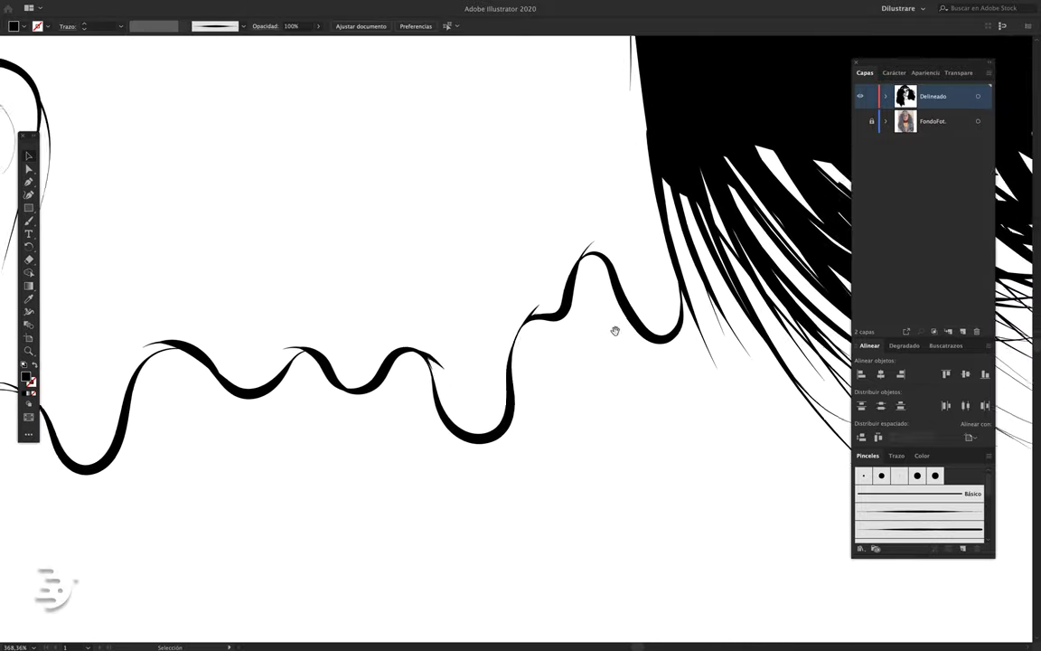
pyautogui.scroll(3, 614, 331)
pyautogui.scroll(2, 589, 318)
pyautogui.scroll(2, 651, 293)
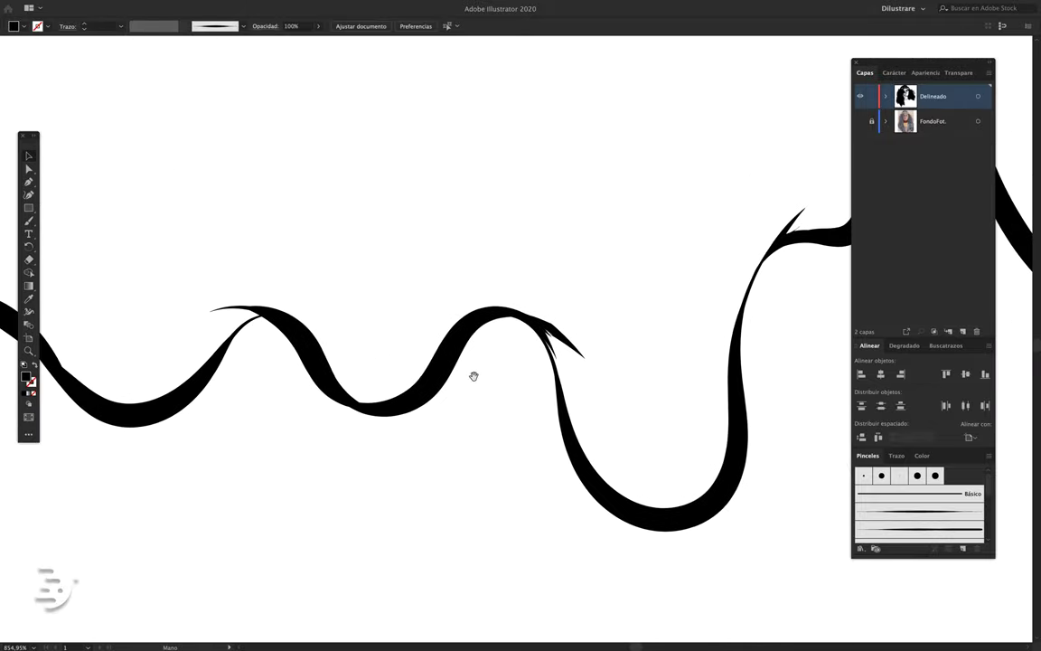
pyautogui.hscroll(-10, 470, 377)
pyautogui.scroll(5, 360, 419)
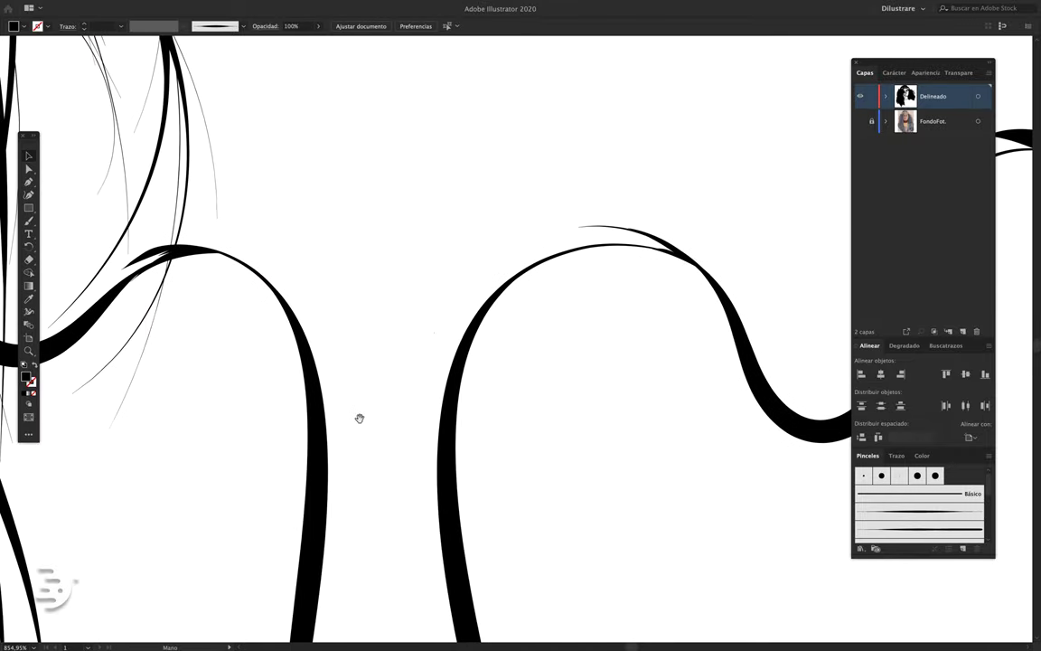
pyautogui.scroll(-5, 359, 419)
pyautogui.scroll(-5, 472, 378)
pyautogui.scroll(-5, 472, 379)
pyautogui.scroll(-5, 418, 356)
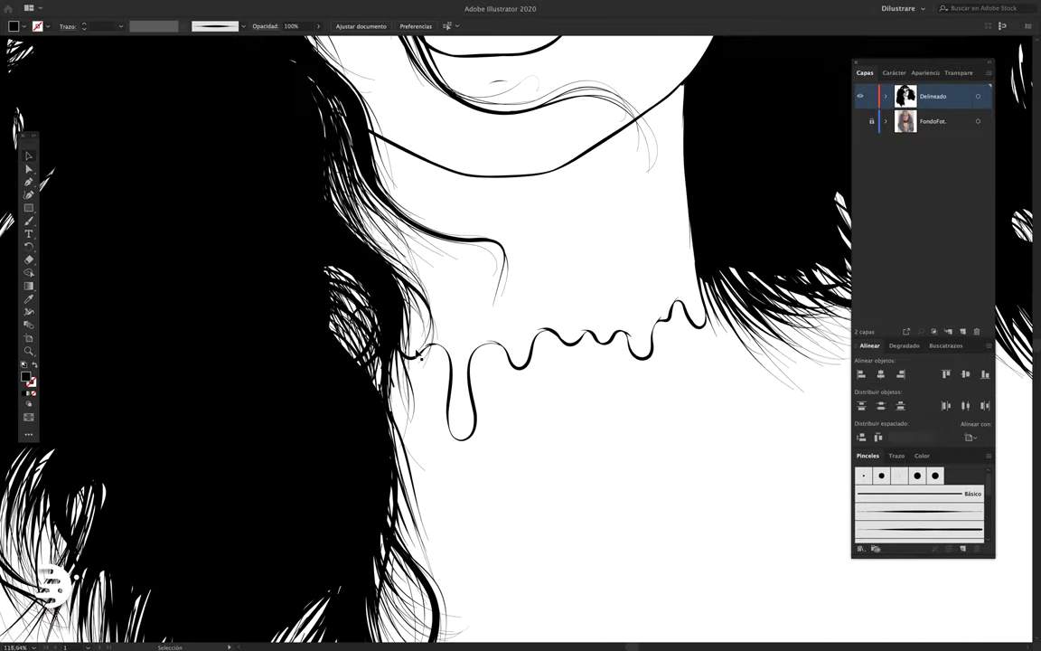
pyautogui.scroll(-5, 420, 352)
pyautogui.scroll(-3, 434, 360)
pyautogui.scroll(-3, 452, 369)
pyautogui.scroll(-2, 476, 378)
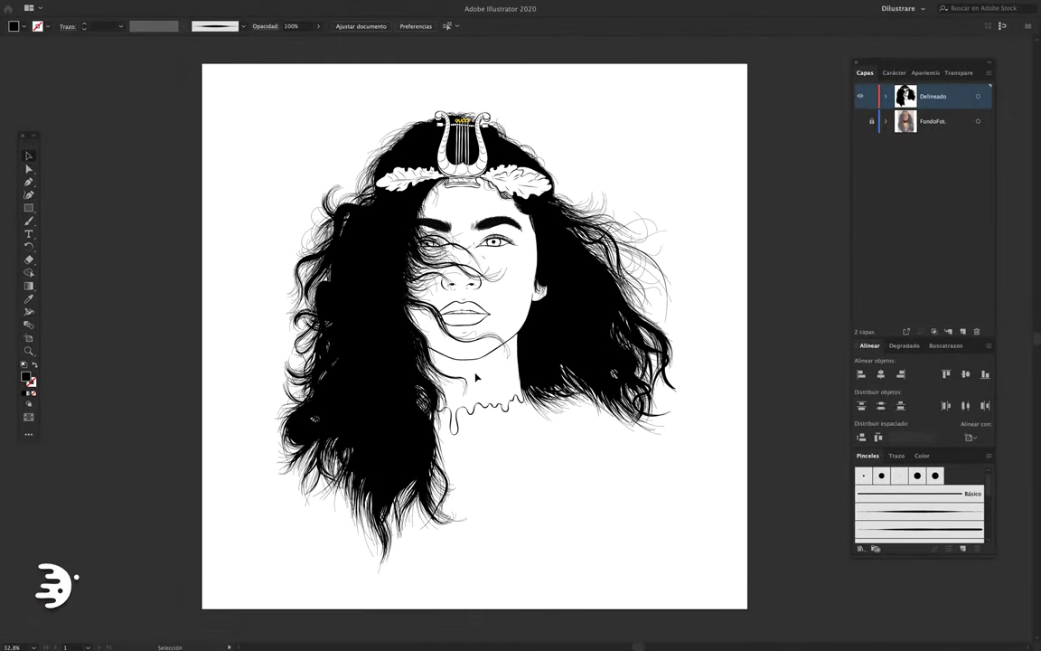
pyautogui.scroll(1, 476, 378)
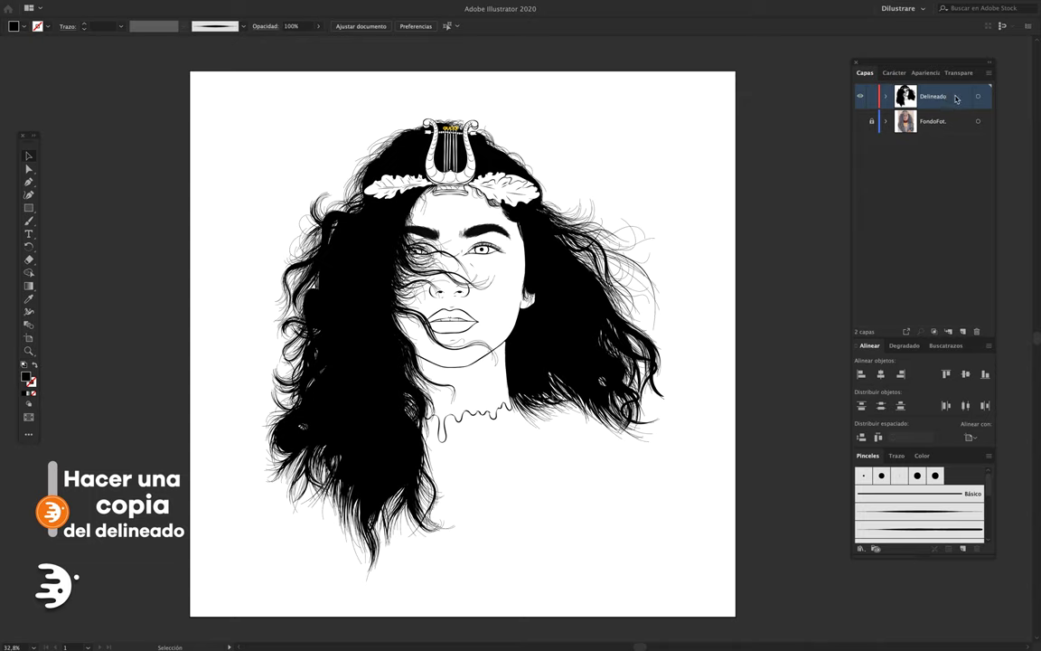
# Duplicate the Delineado layer, lock the top copy, and select all the outline artwork.
pyautogui.moveTo(956, 98); pyautogui.dragTo(963, 332)
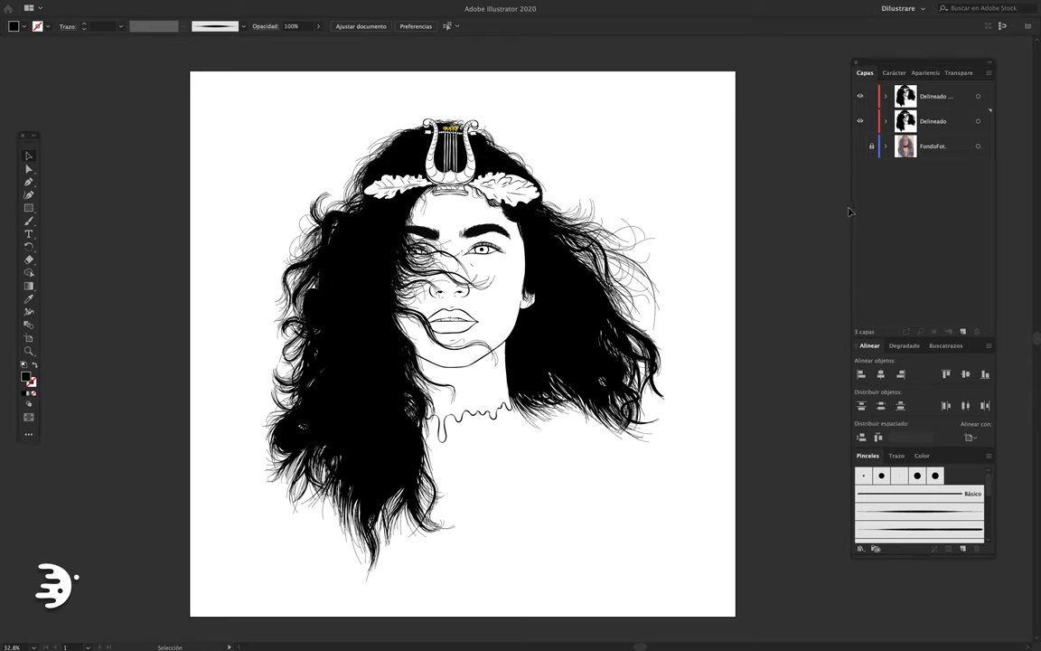
pyautogui.moveTo(850, 211); pyautogui.dragTo(854, 213)
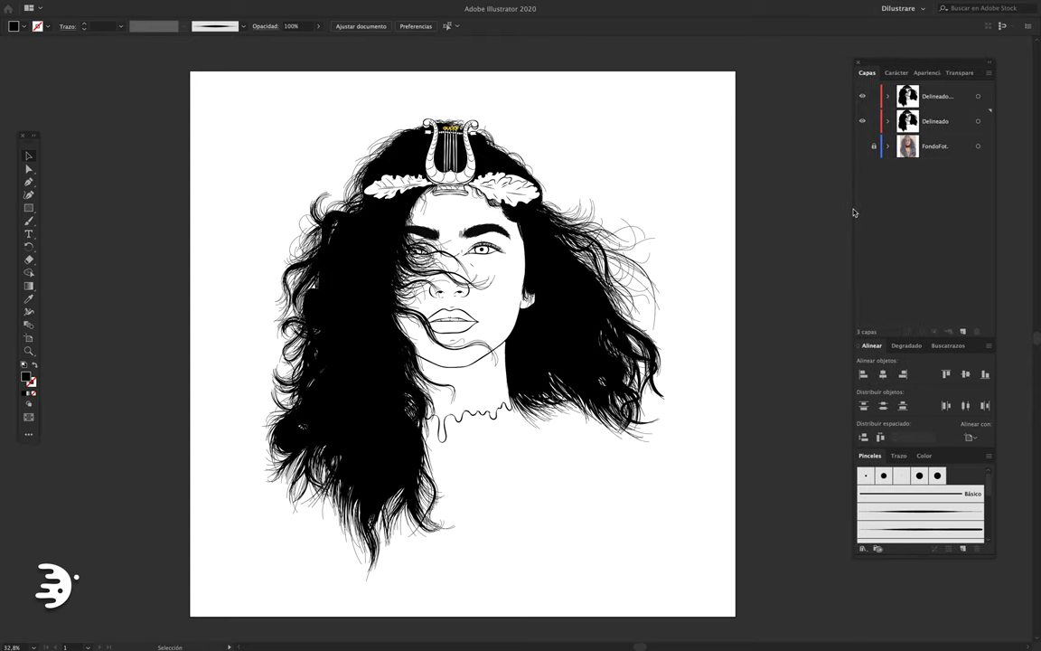
pyautogui.click(873, 96)
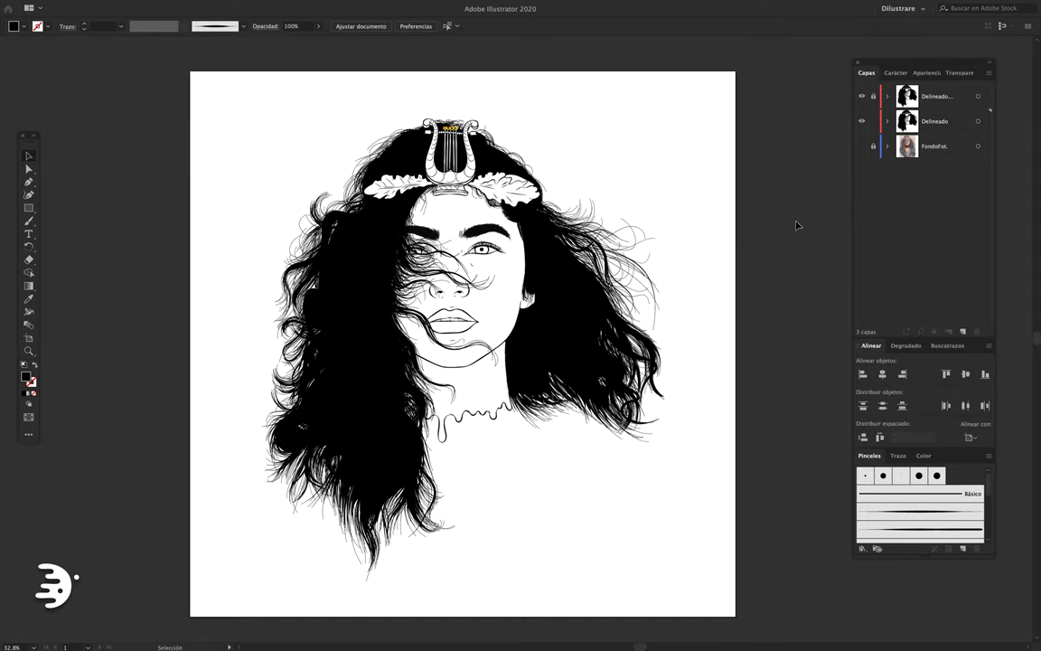
pyautogui.moveTo(797, 225); pyautogui.dragTo(827, 214)
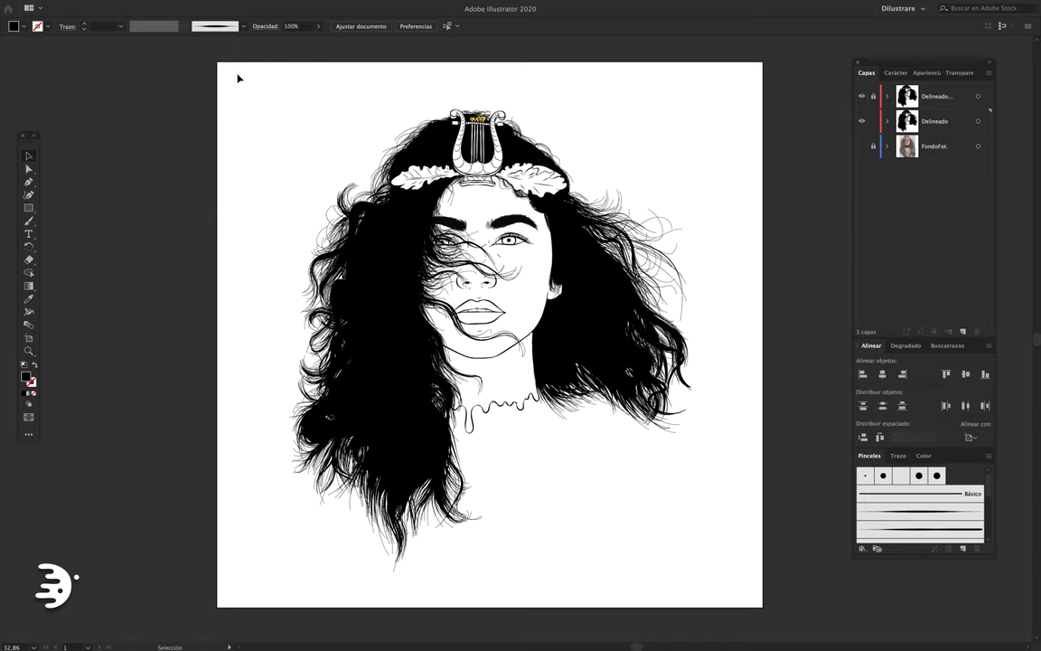
pyautogui.moveTo(226, 67)
pyautogui.mouseDown()
pyautogui.moveTo(773, 615)
pyautogui.moveTo(765, 582)
pyautogui.mouseUp()
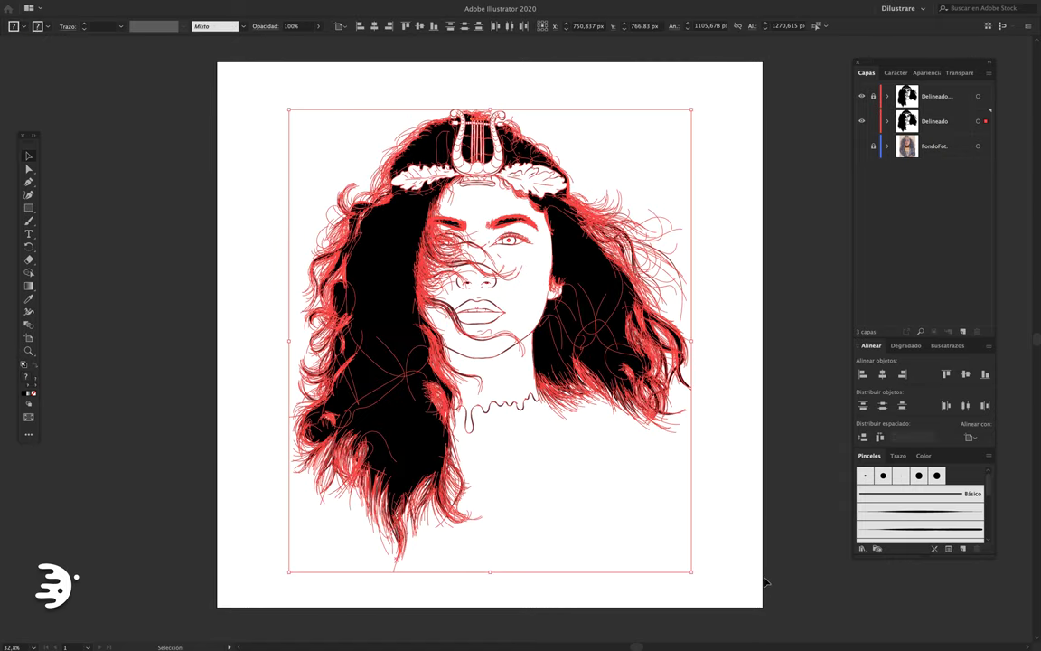
# Select all the artwork in the lower Delineado layer.
pyautogui.click(741, 515)
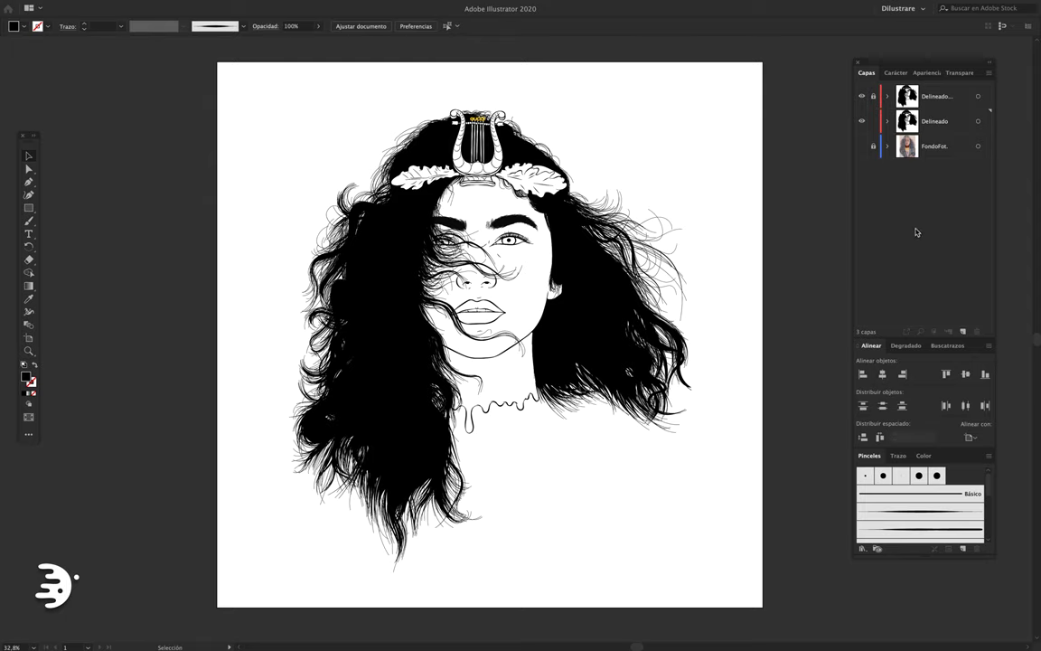
pyautogui.click(978, 123)
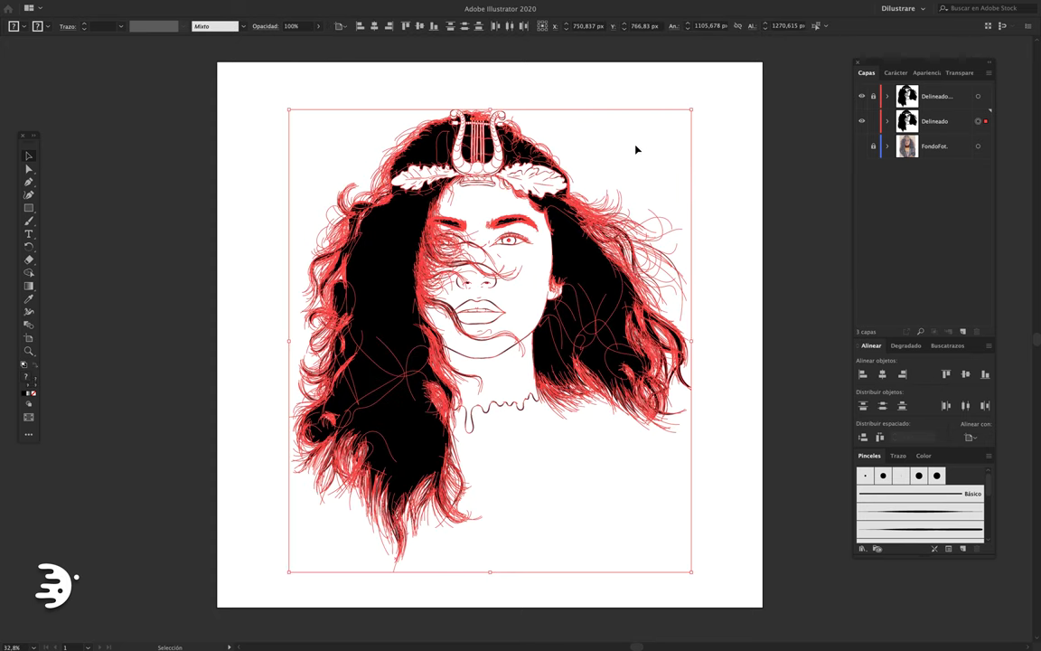
pyautogui.click(729, 283)
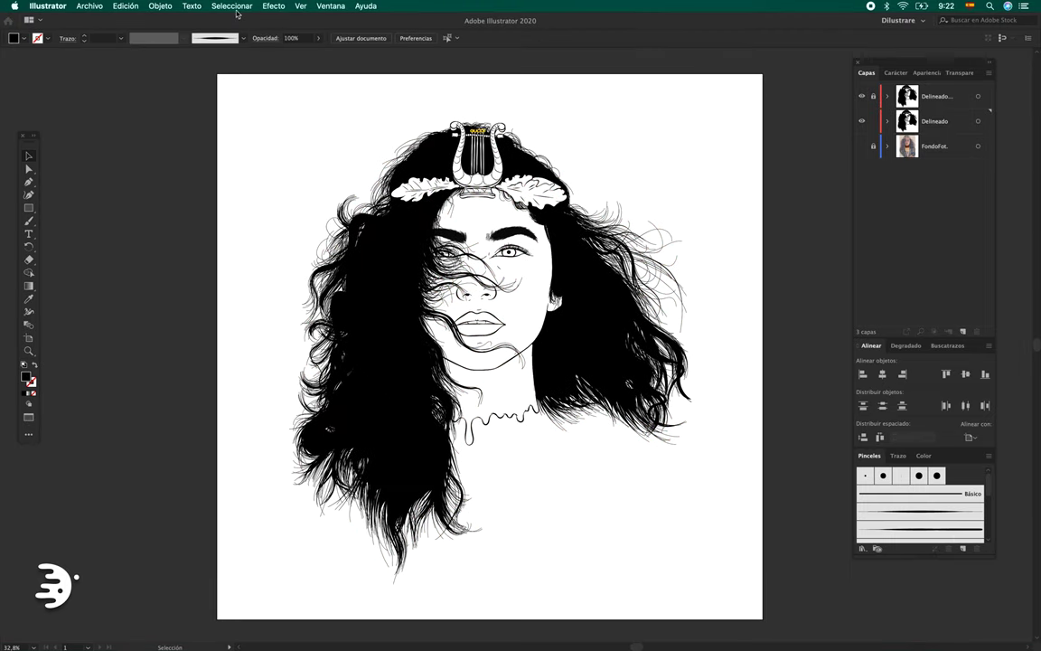
pyautogui.click(217, 7)
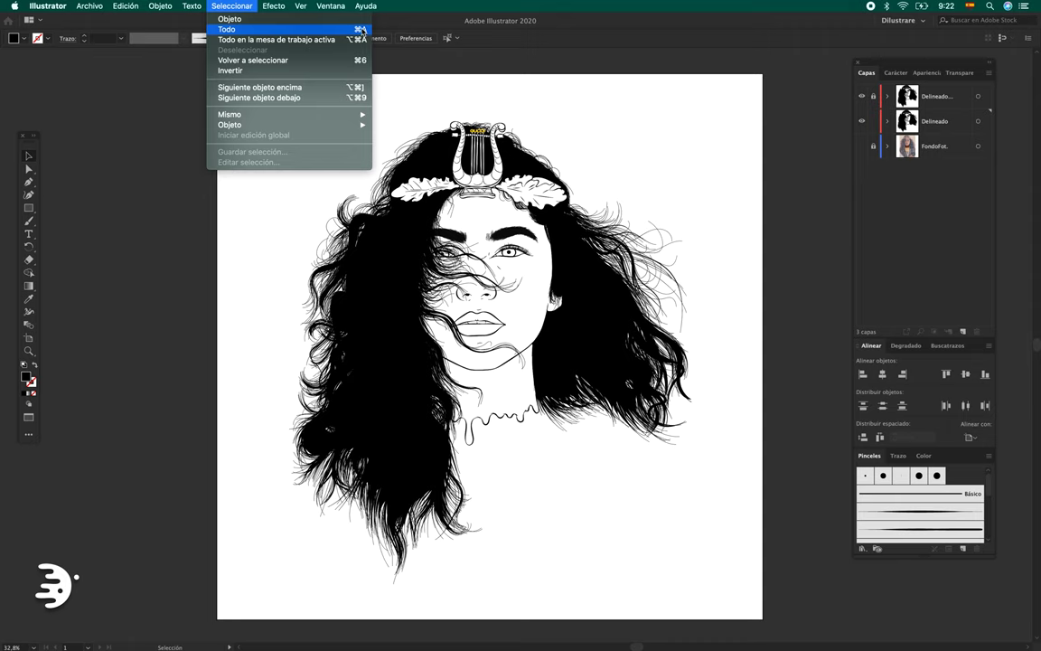
pyautogui.click(244, 31)
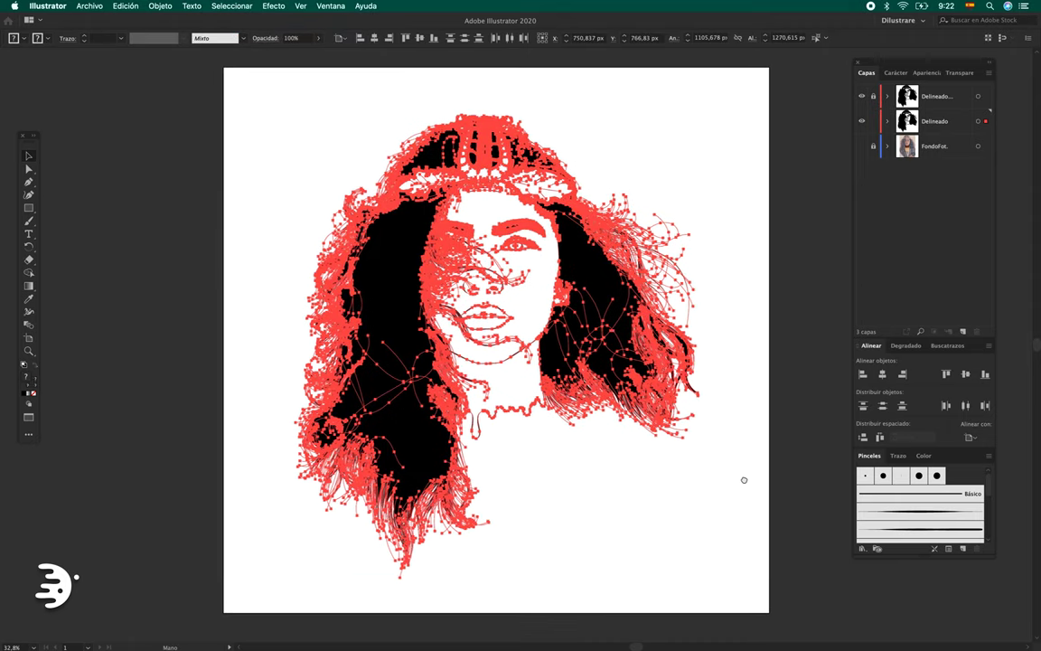
pyautogui.click(744, 479)
pyautogui.click(622, 412)
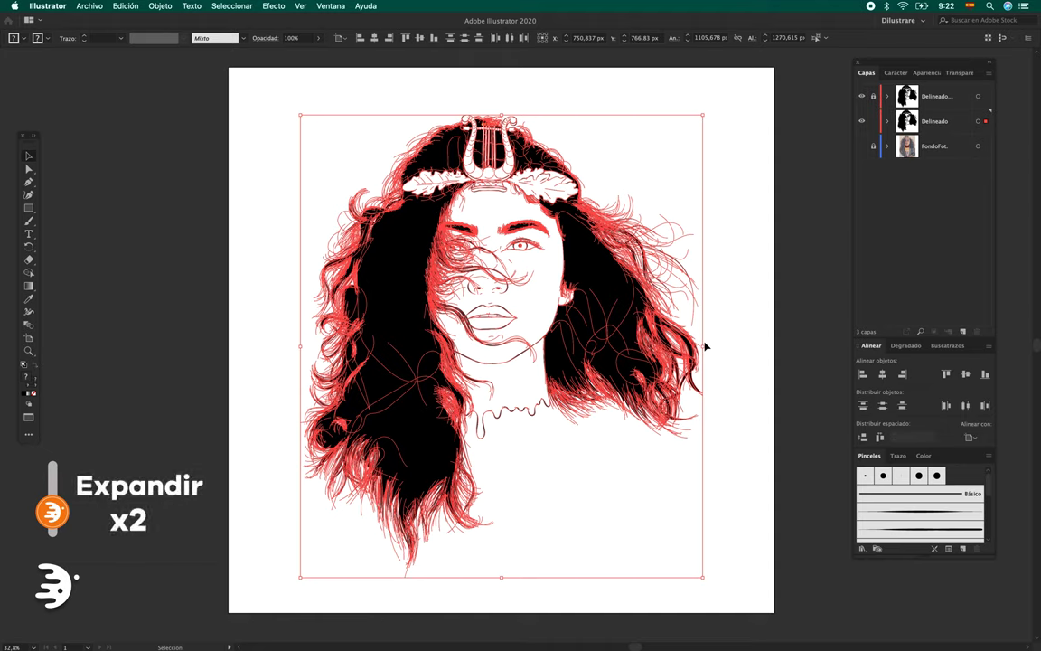
# Expand the selected artwork's fills and strokes with Object > Expand.
pyautogui.click(160, 5)
pyautogui.click(181, 131)
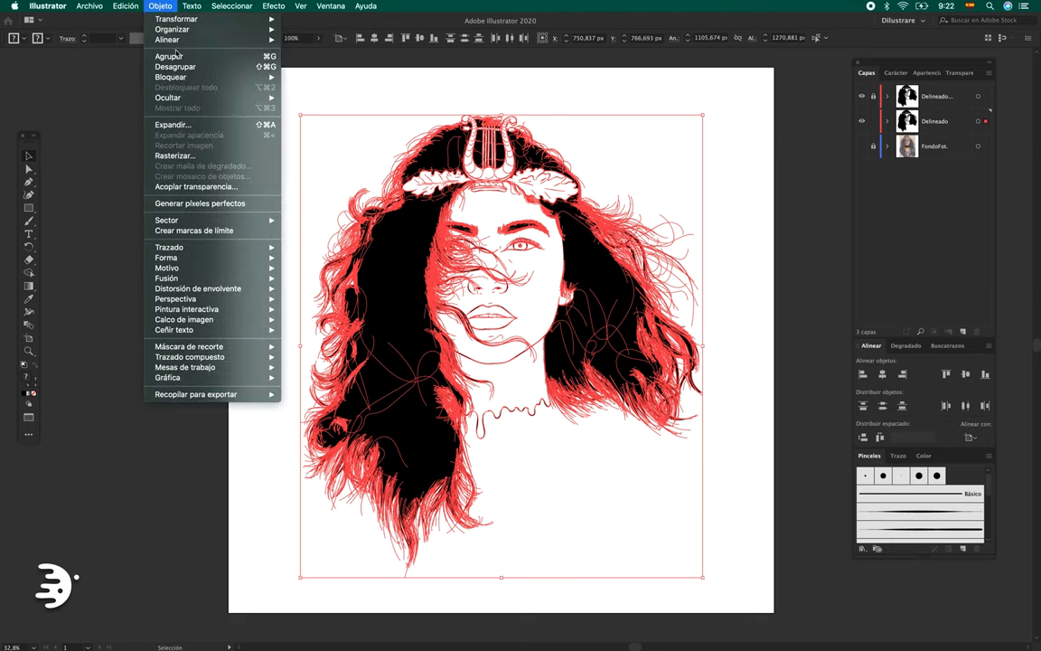
pyautogui.click(172, 124)
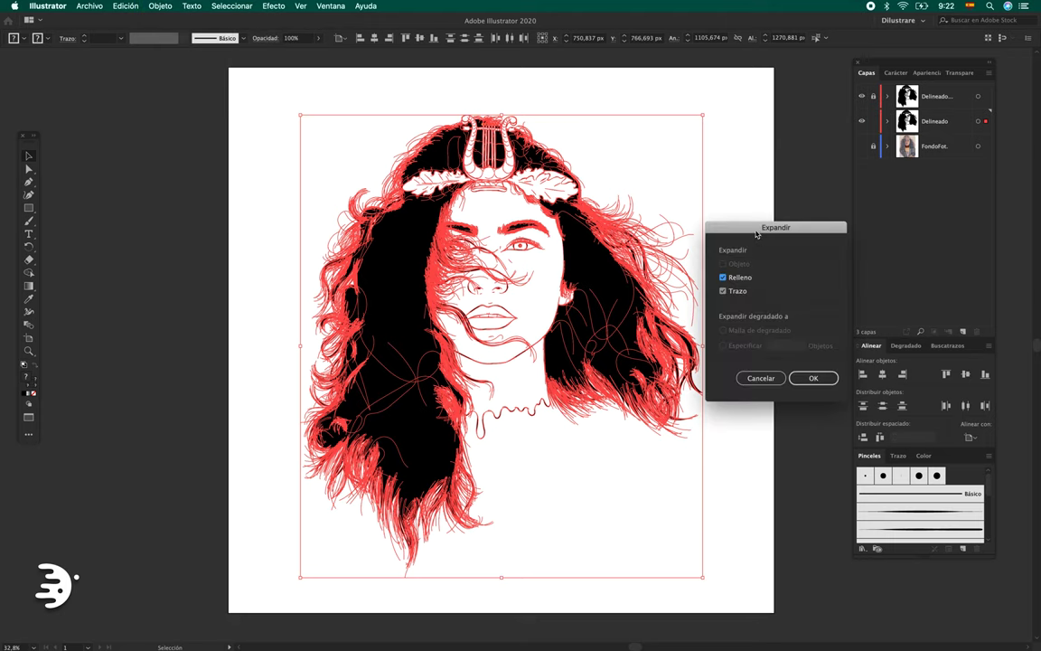
pyautogui.moveTo(757, 234); pyautogui.dragTo(762, 223)
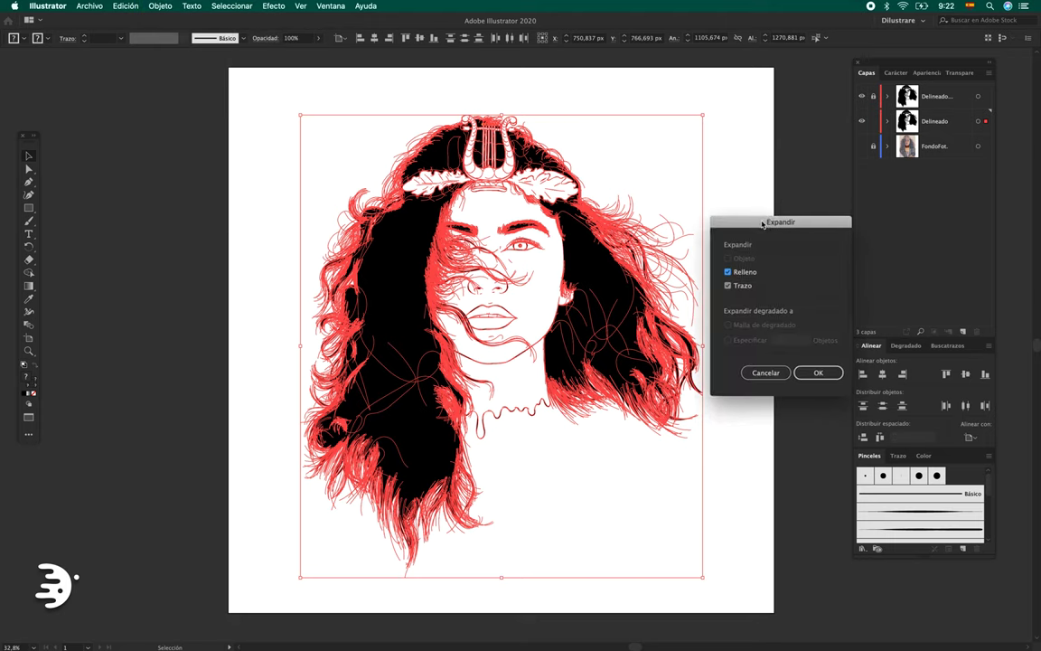
pyautogui.click(818, 372)
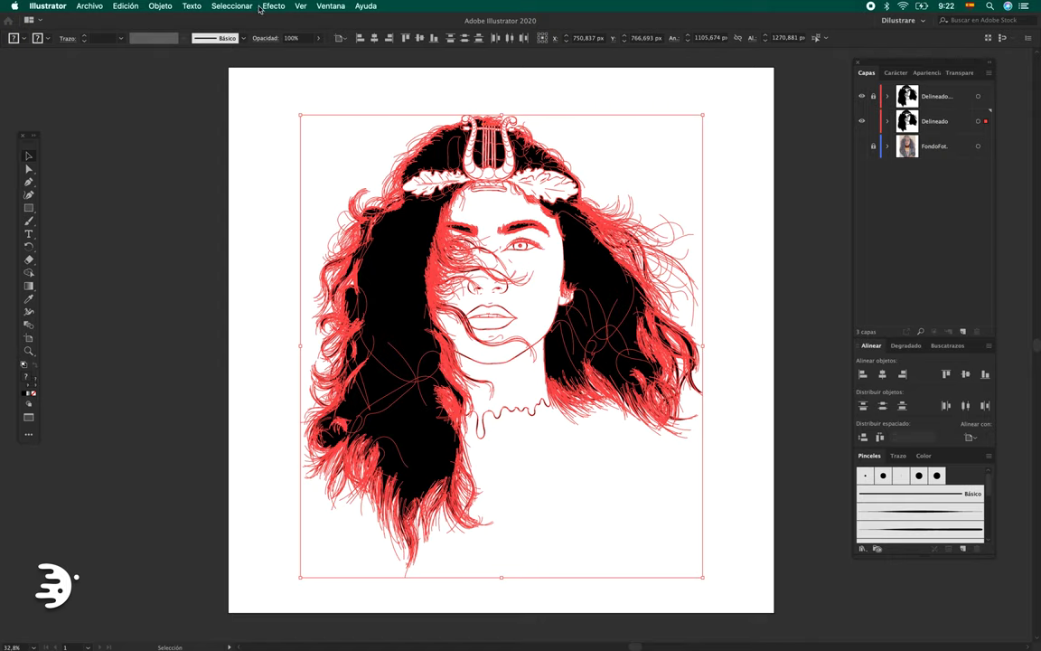
# Show the Buscatrazos panel and expand, then collapse, the Delineado layers' path lists.
pyautogui.click(301, 6)
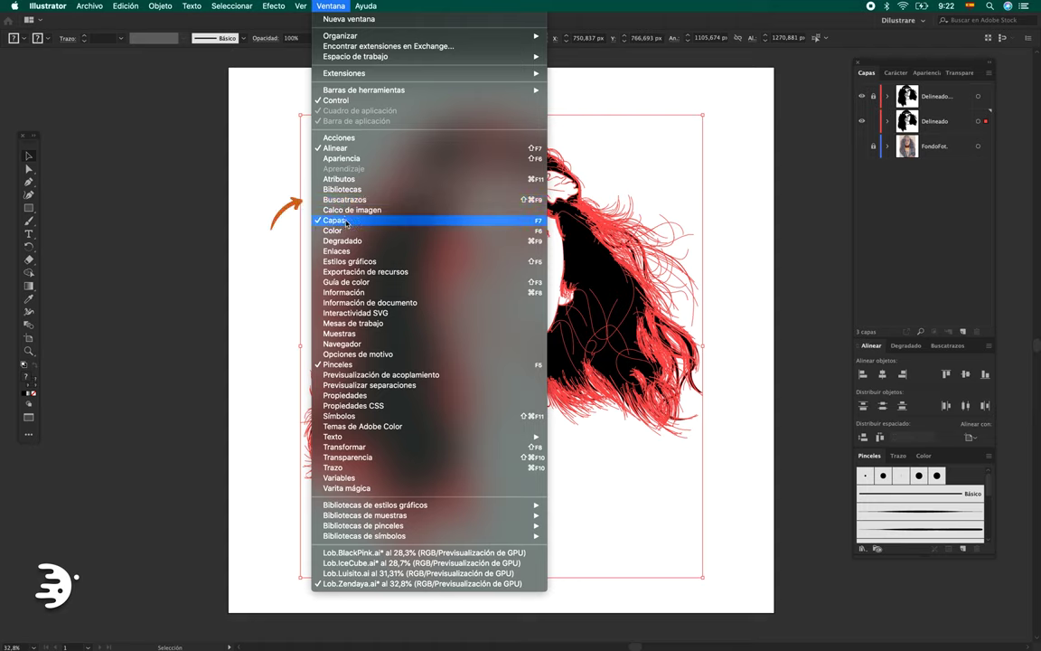
pyautogui.click(347, 199)
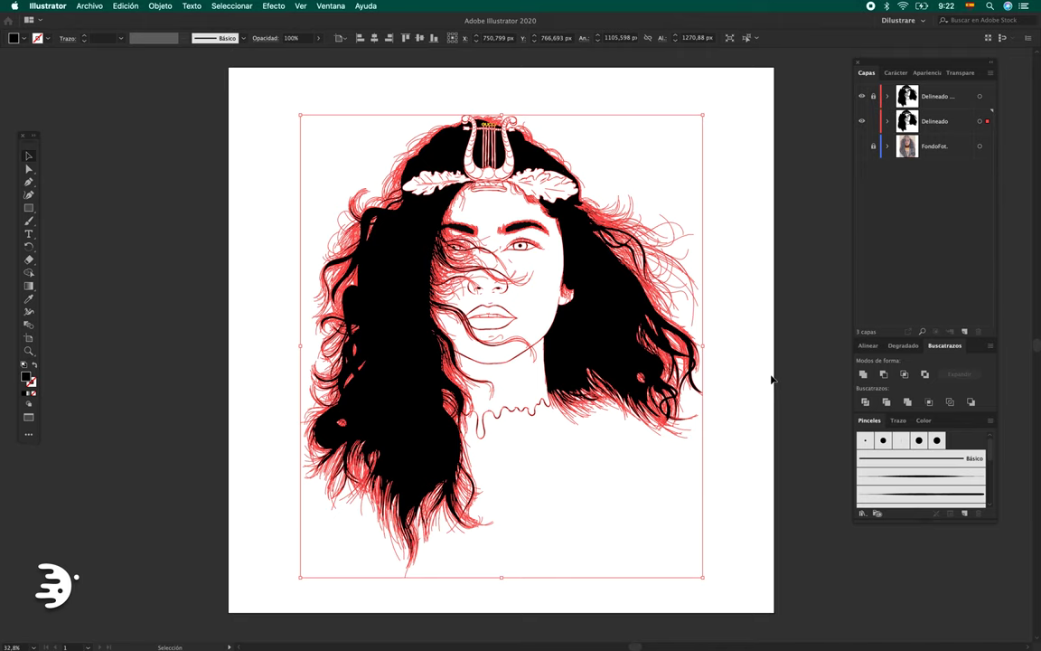
pyautogui.click(695, 341)
pyautogui.click(888, 121)
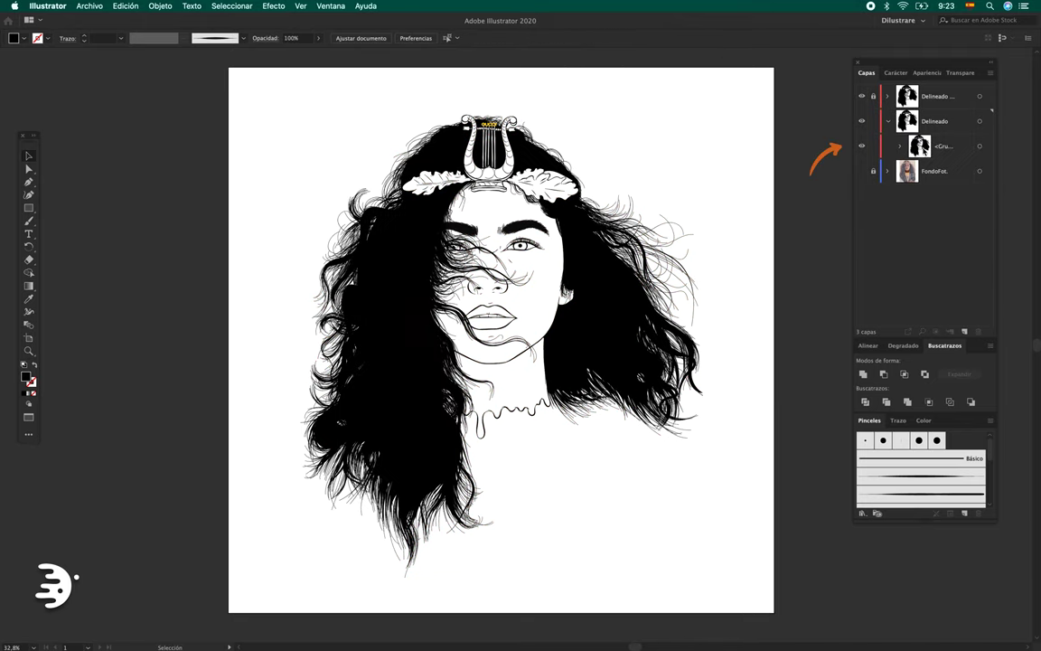
pyautogui.click(887, 121)
pyautogui.click(888, 96)
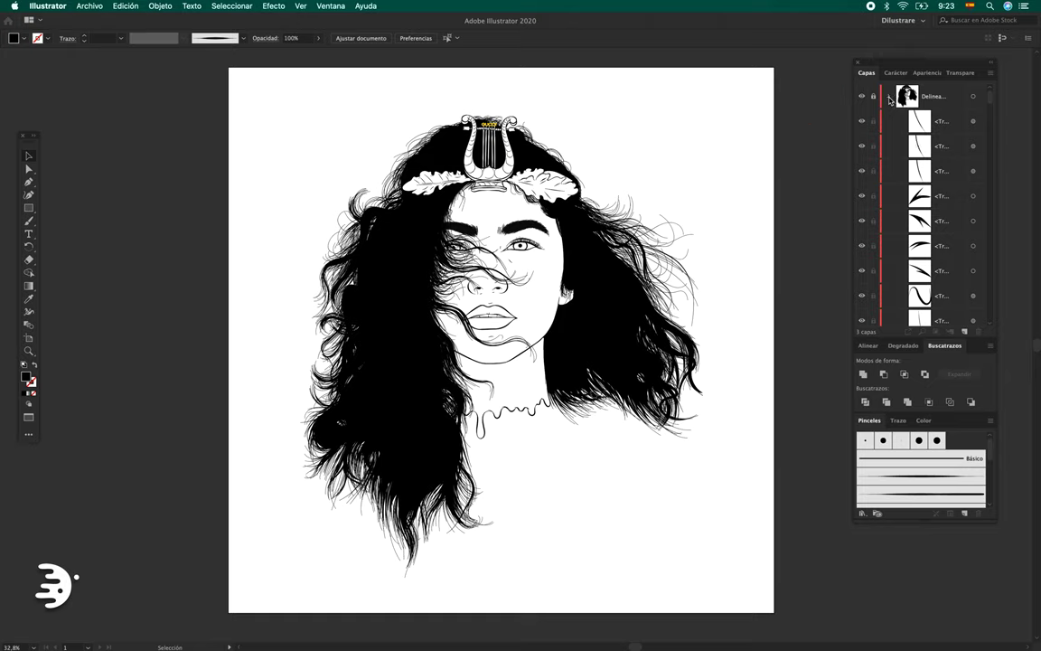
pyautogui.click(889, 97)
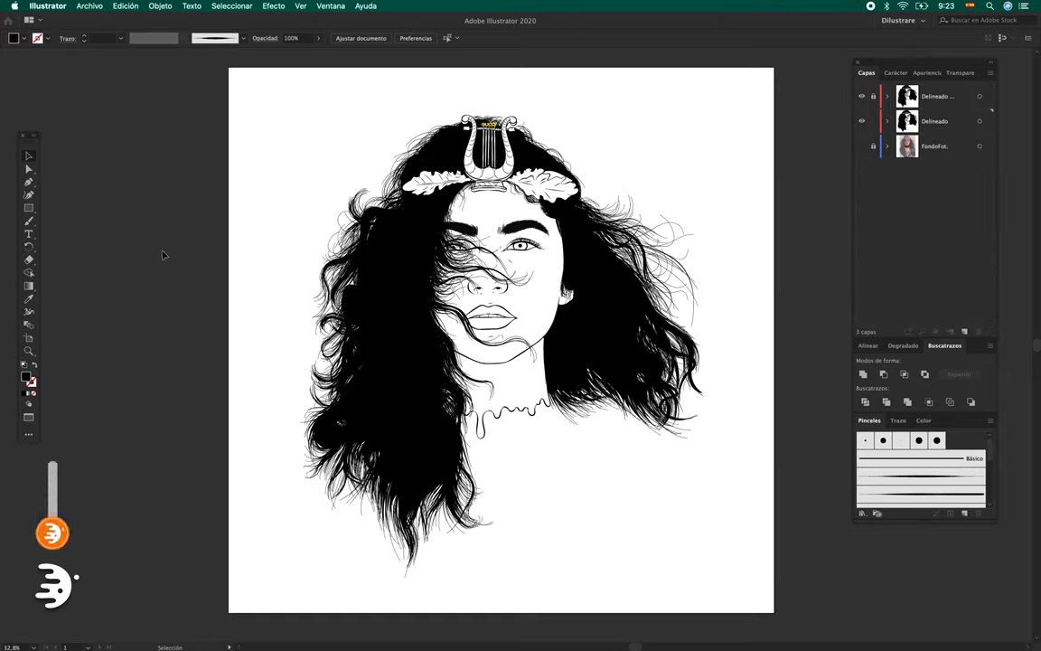
# Set the fill to peach f4cb95 and draw a rectangle over most of the artboard.
pyautogui.click(29, 208)
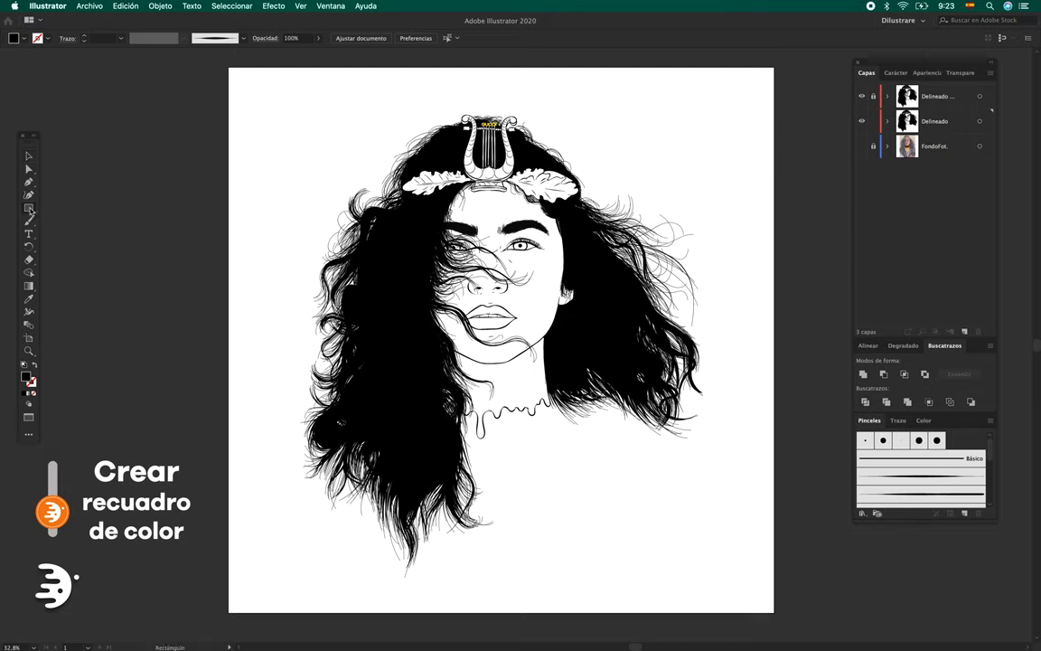
pyautogui.doubleClick(26, 377)
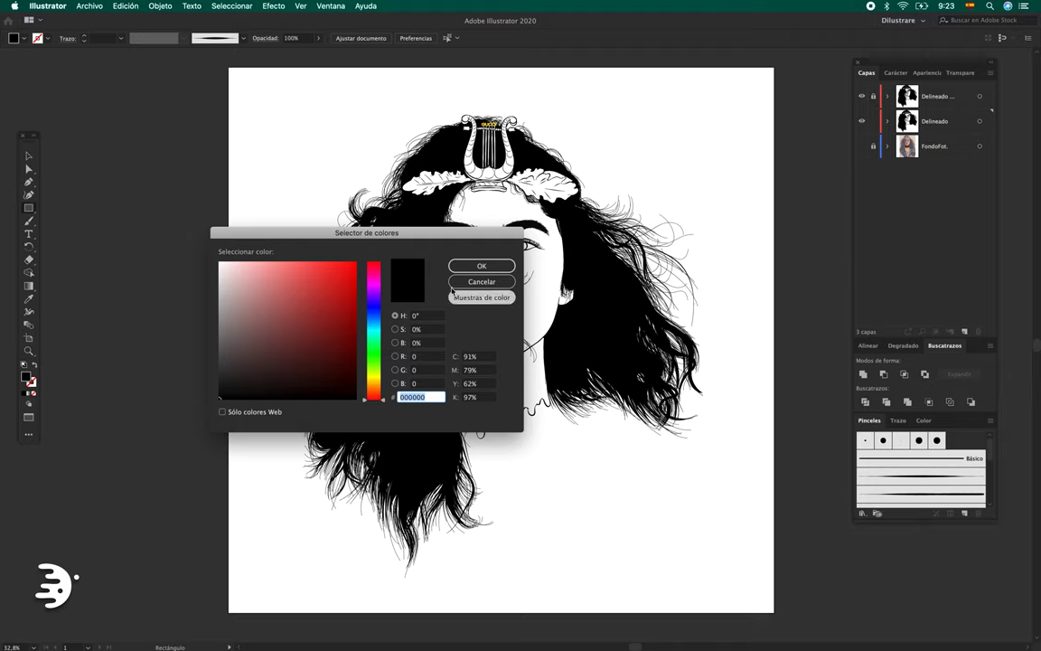
pyautogui.moveTo(379, 232); pyautogui.dragTo(499, 387)
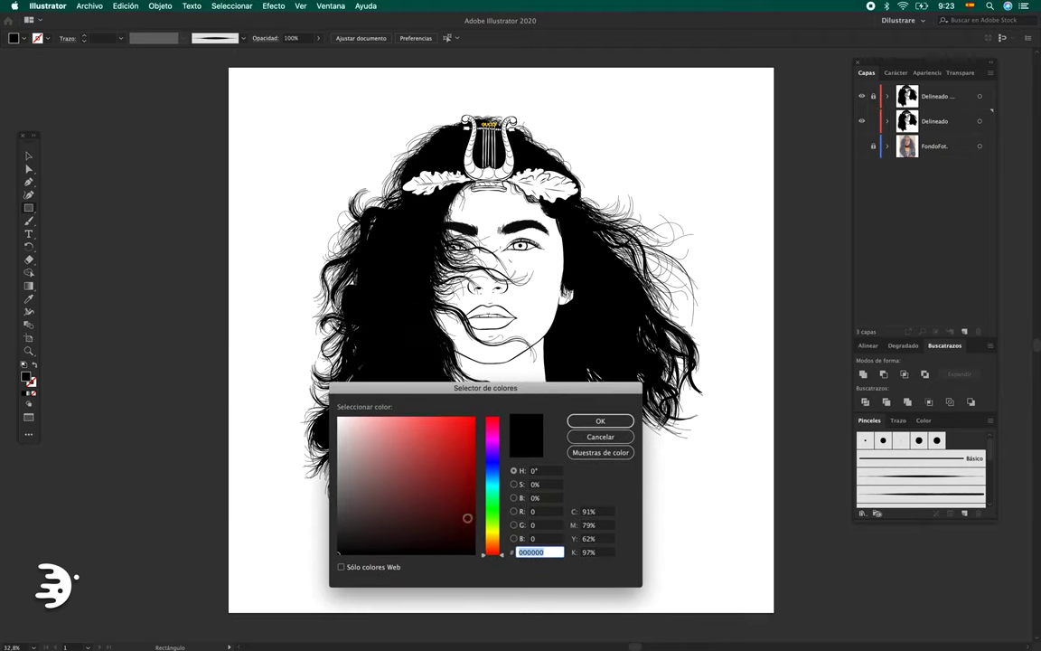
pyautogui.moveTo(483, 556); pyautogui.dragTo(483, 542)
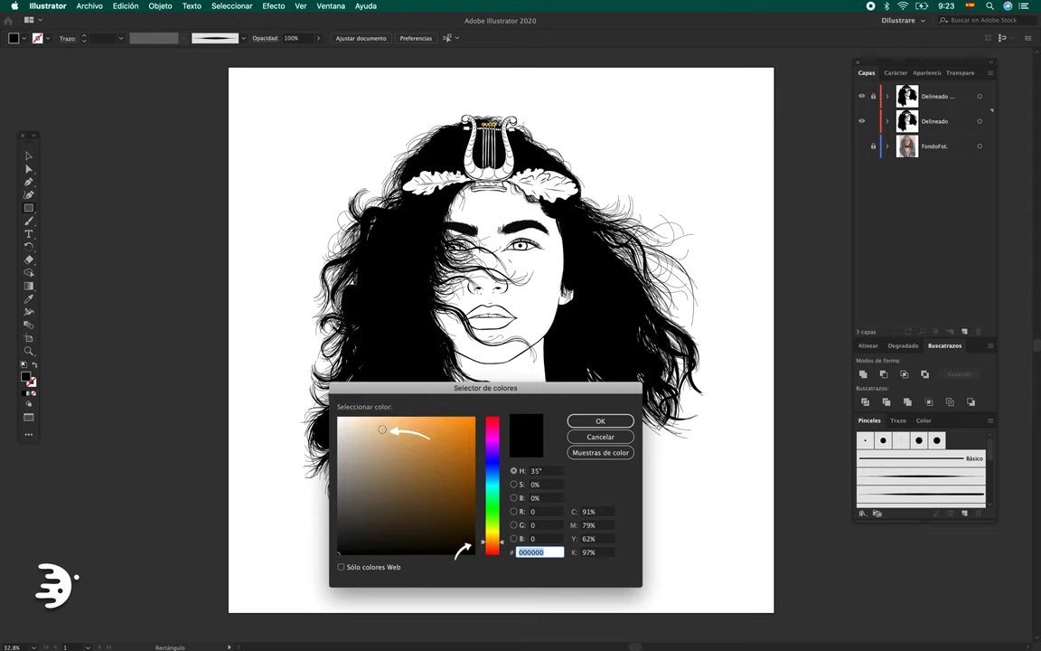
pyautogui.click(377, 427)
pyautogui.click(390, 429)
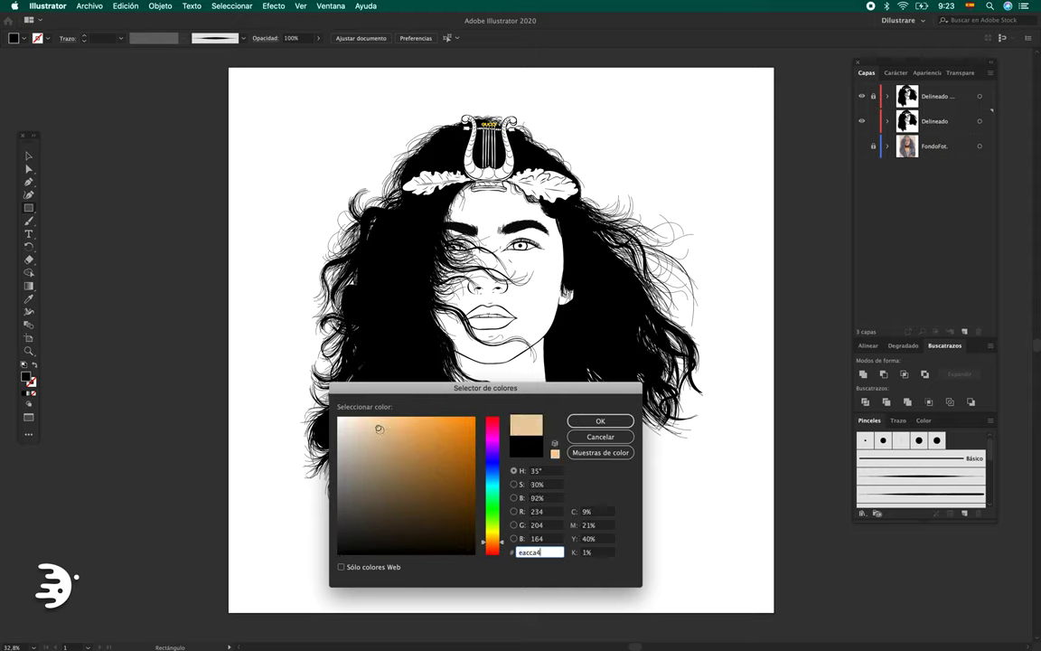
pyautogui.moveTo(390, 429); pyautogui.dragTo(388, 422)
pyautogui.click(390, 422)
pyautogui.click(596, 421)
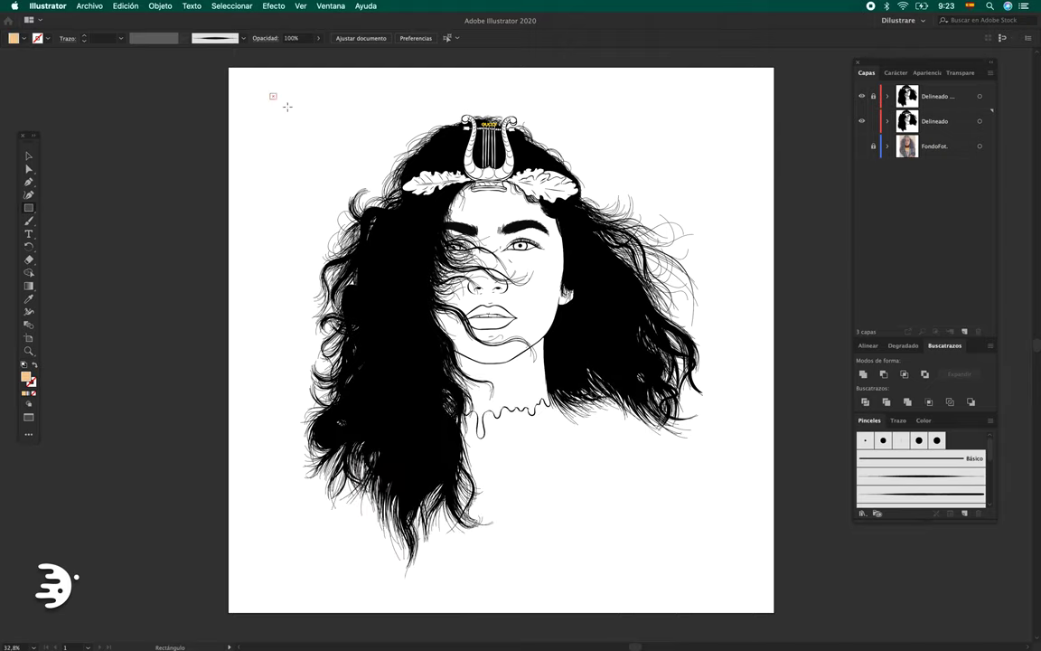
pyautogui.moveTo(271, 93)
pyautogui.mouseDown()
pyautogui.moveTo(651, 512)
pyautogui.moveTo(756, 593)
pyautogui.mouseUp()
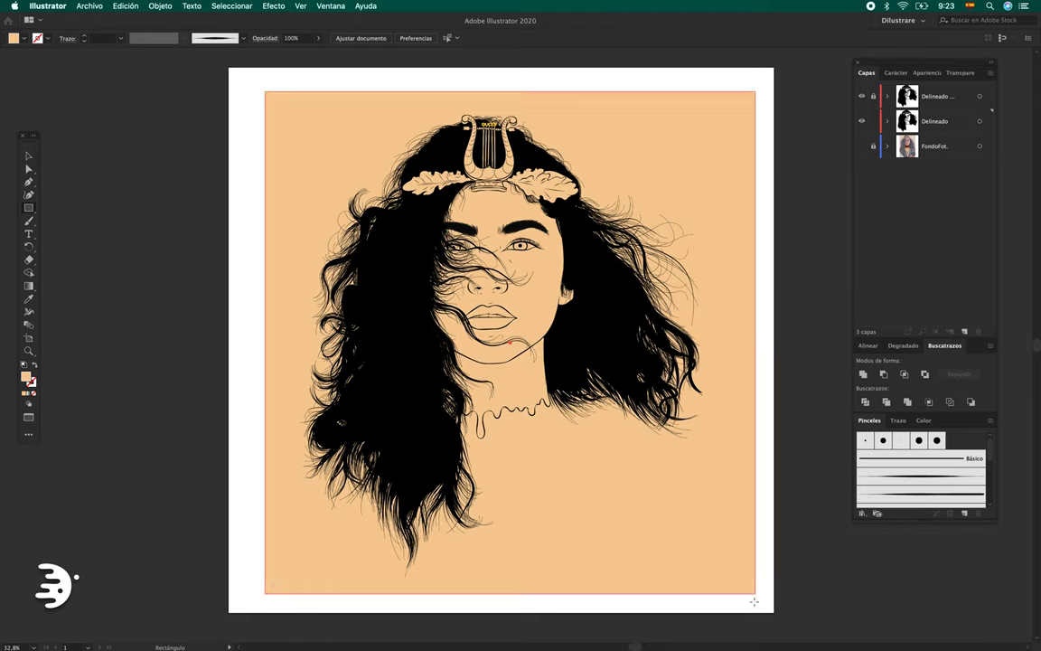
pyautogui.press('v')
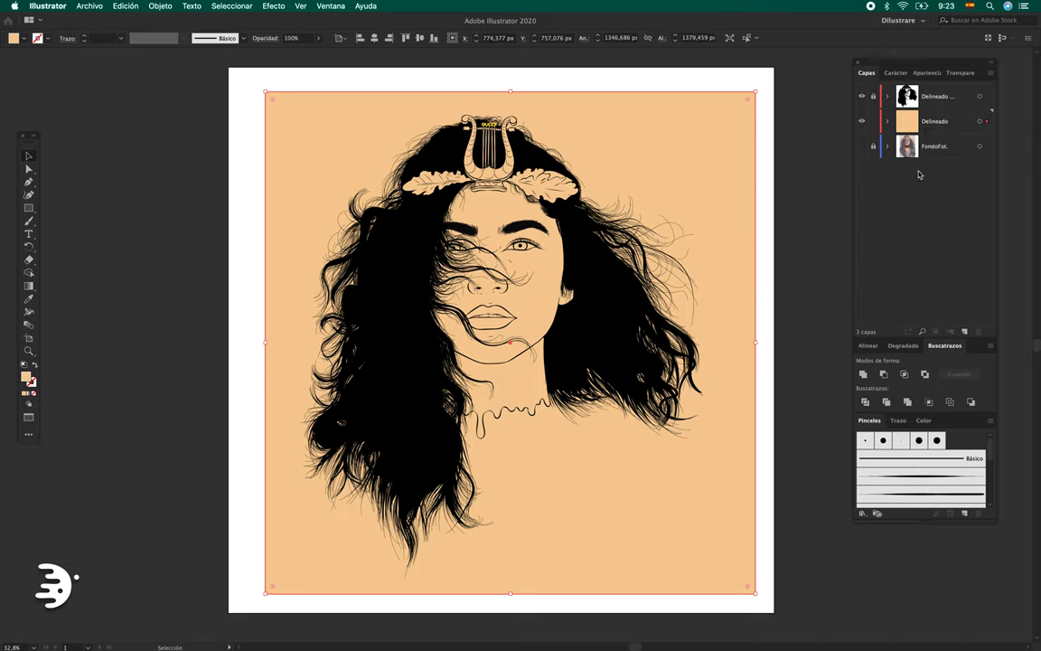
# Give the Layers panel a custom 45-pixel row size for larger thumbnails.
pyautogui.click(991, 73)
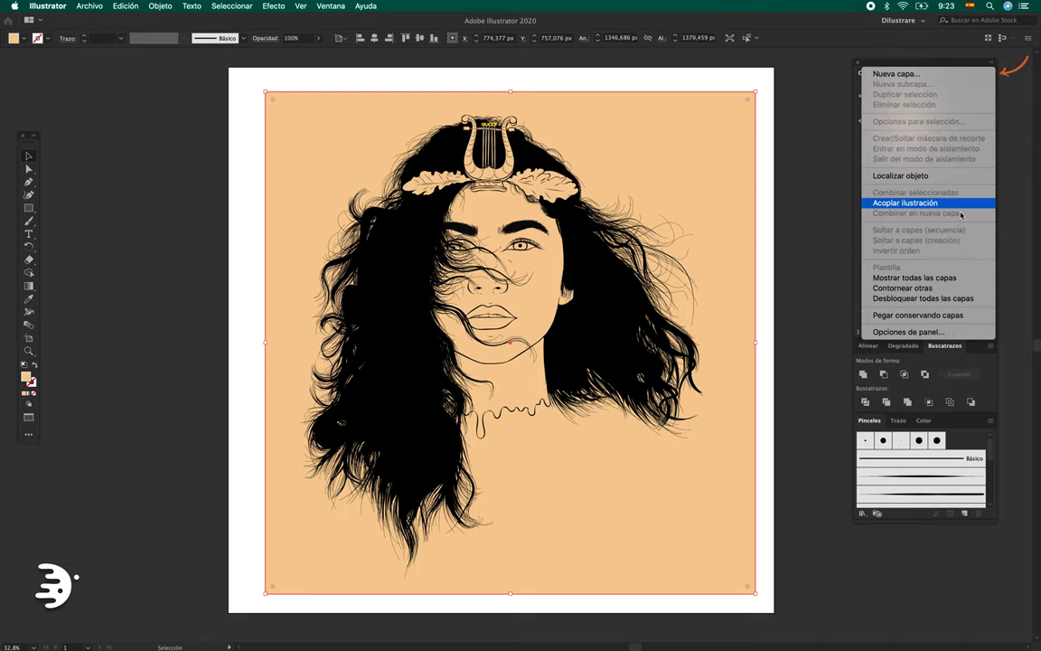
pyautogui.click(909, 332)
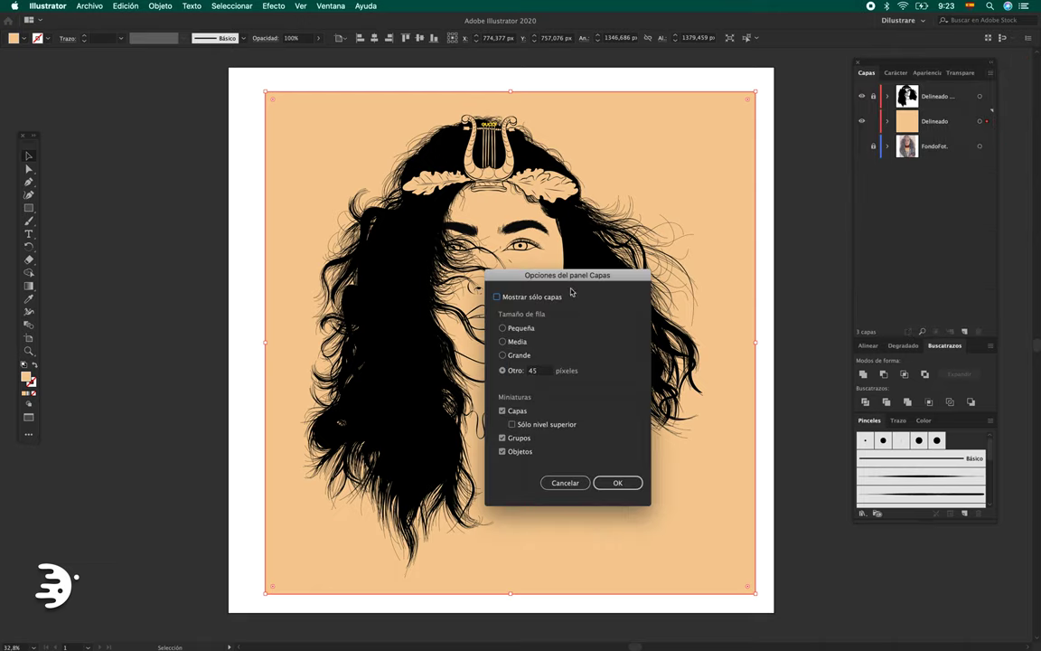
pyautogui.click(519, 373)
pyautogui.press('Return')
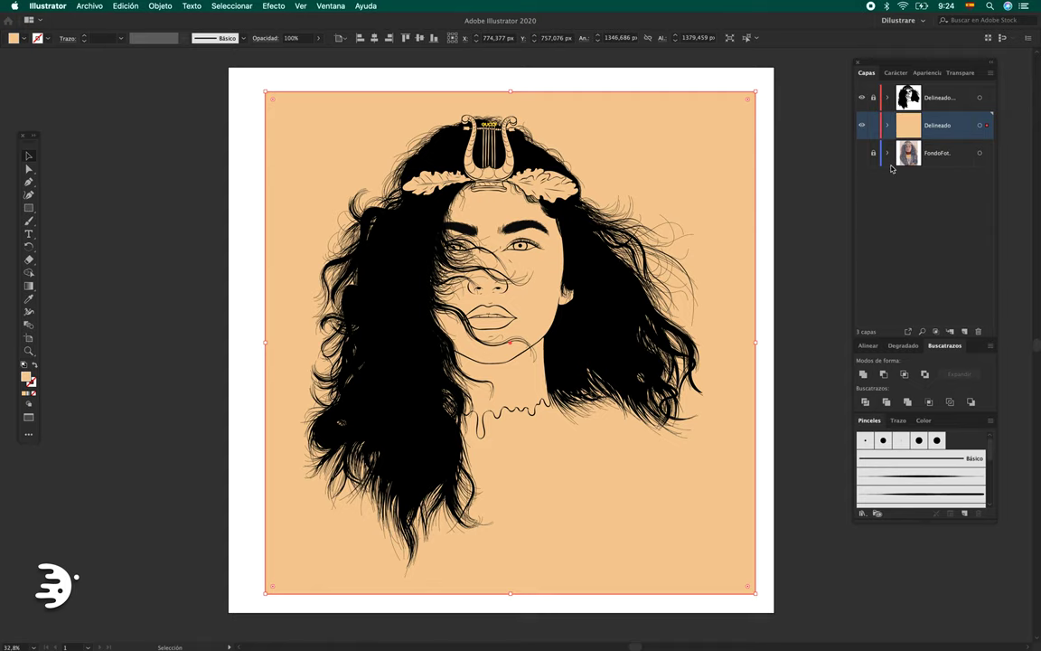
# Send the peach rectangle to the back, then select all artwork in the Delineado layer.
pyautogui.rightClick(708, 175)
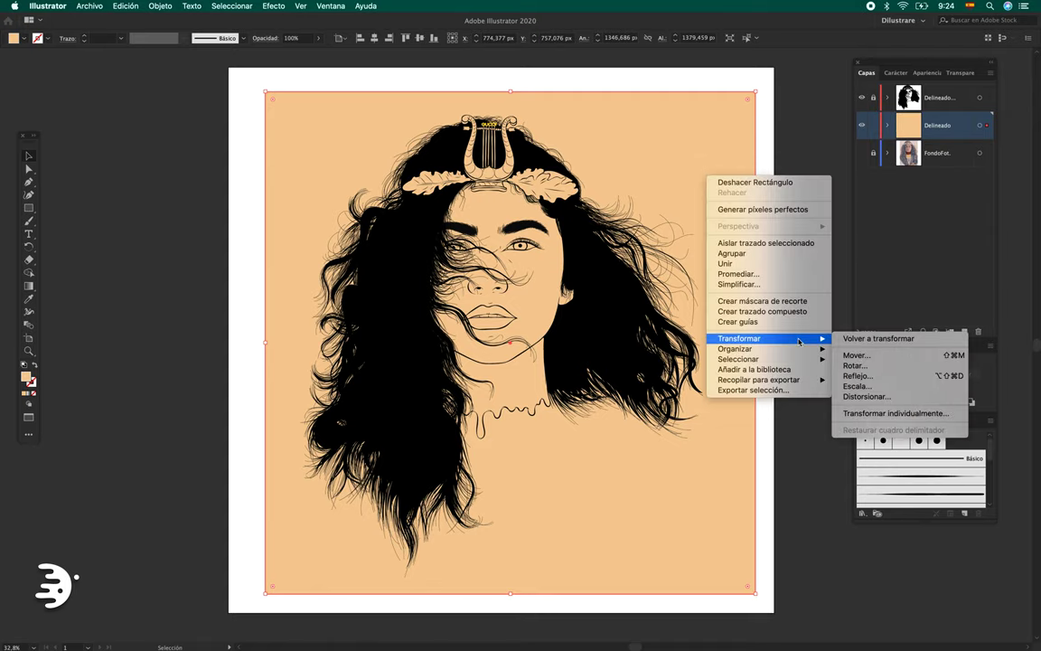
pyautogui.click(864, 366)
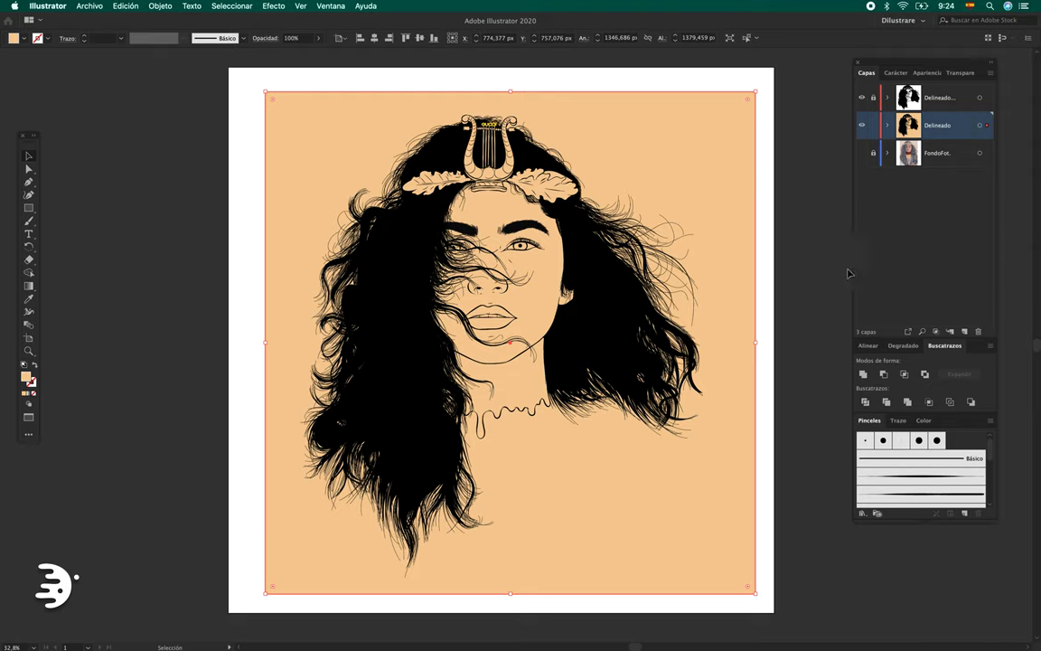
pyautogui.click(980, 126)
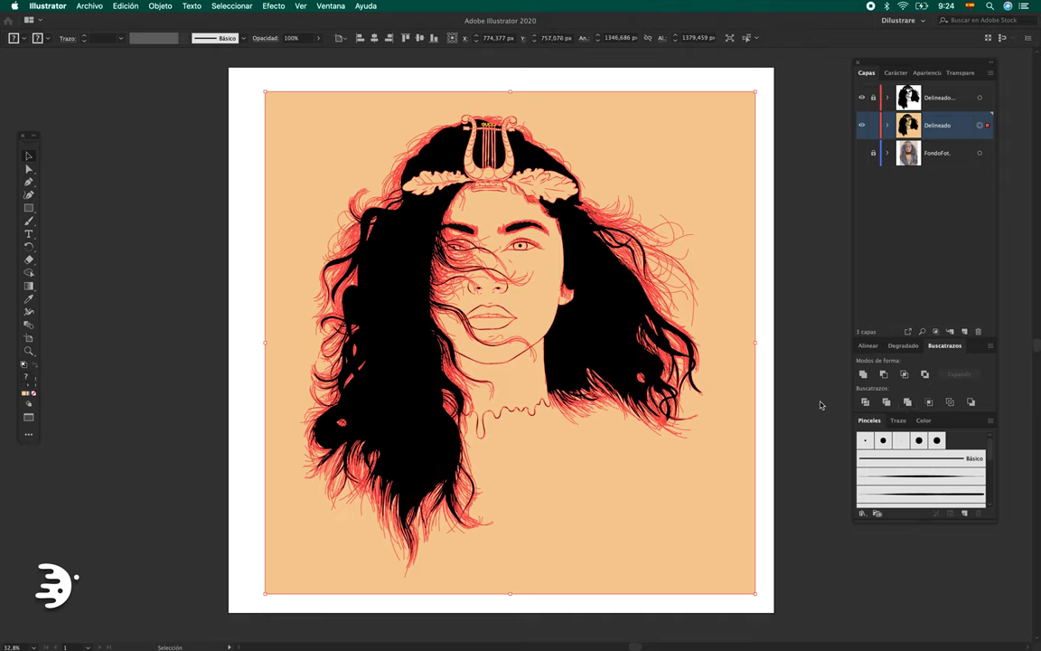
# Ungroup the selected artwork and reselect the Delineado layer's artwork.
pyautogui.rightClick(725, 298)
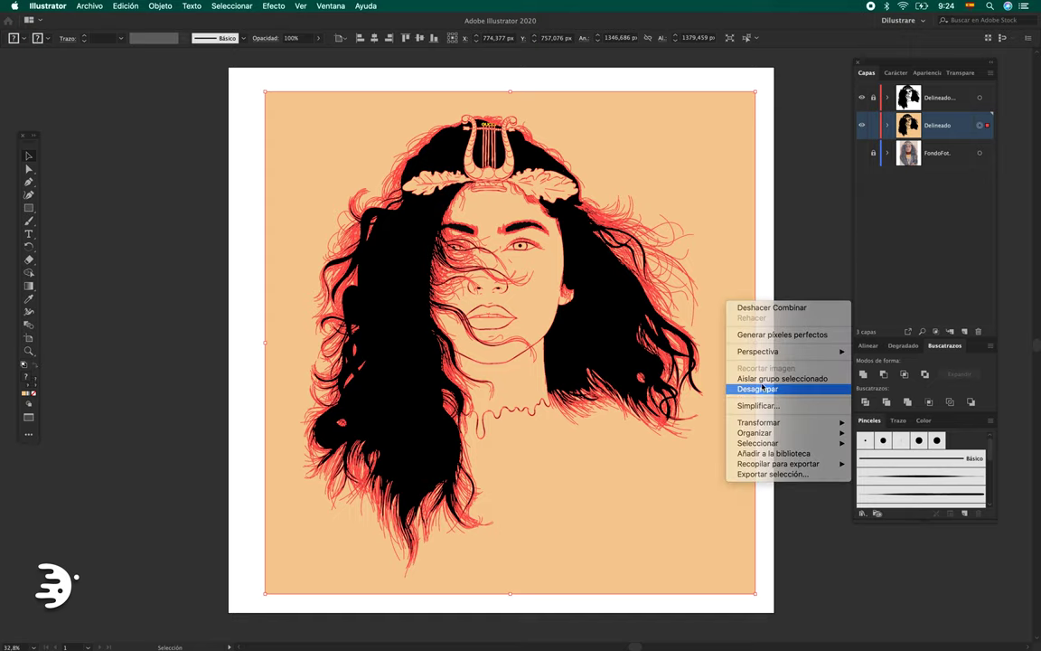
pyautogui.click(770, 391)
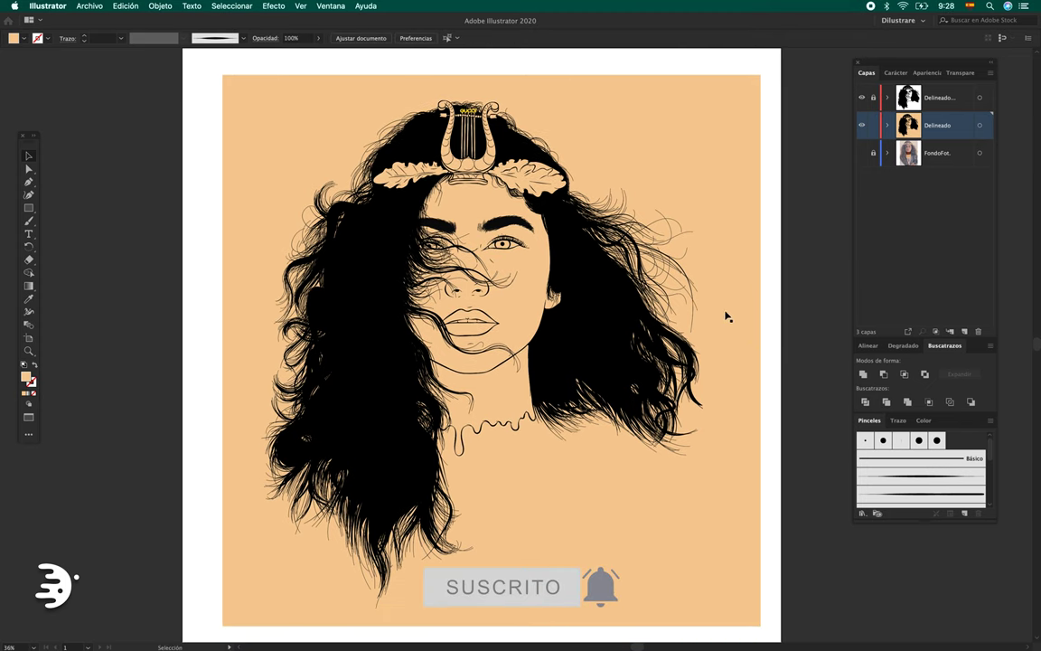
pyautogui.click(726, 183)
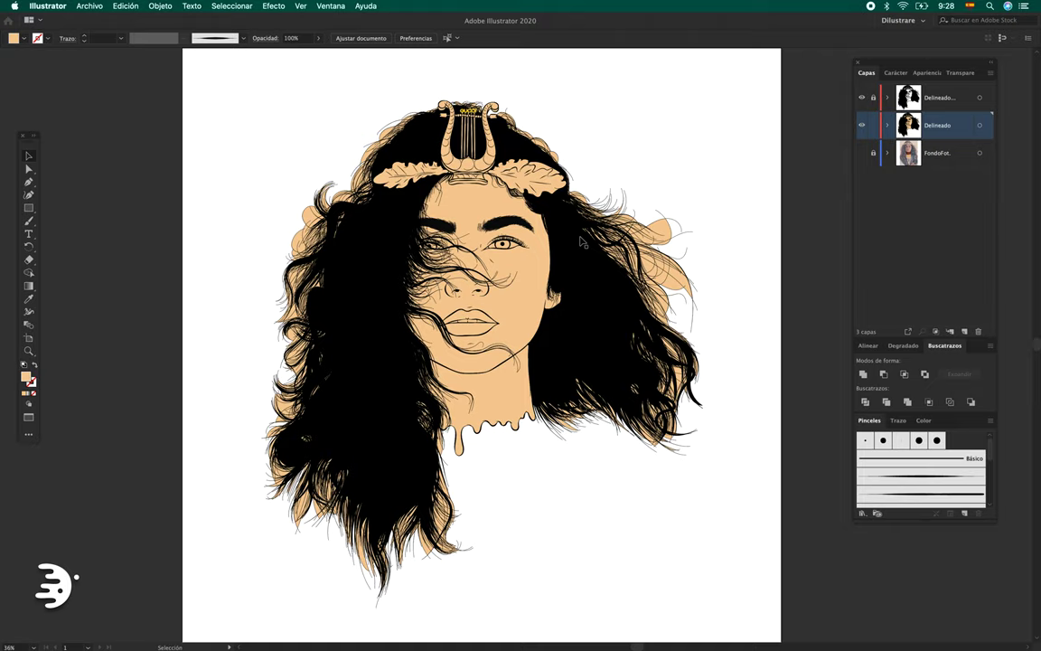
# Select all black-filled shapes with Select > Same > Fill Color, remove them, and deselect.
pyautogui.click(583, 262)
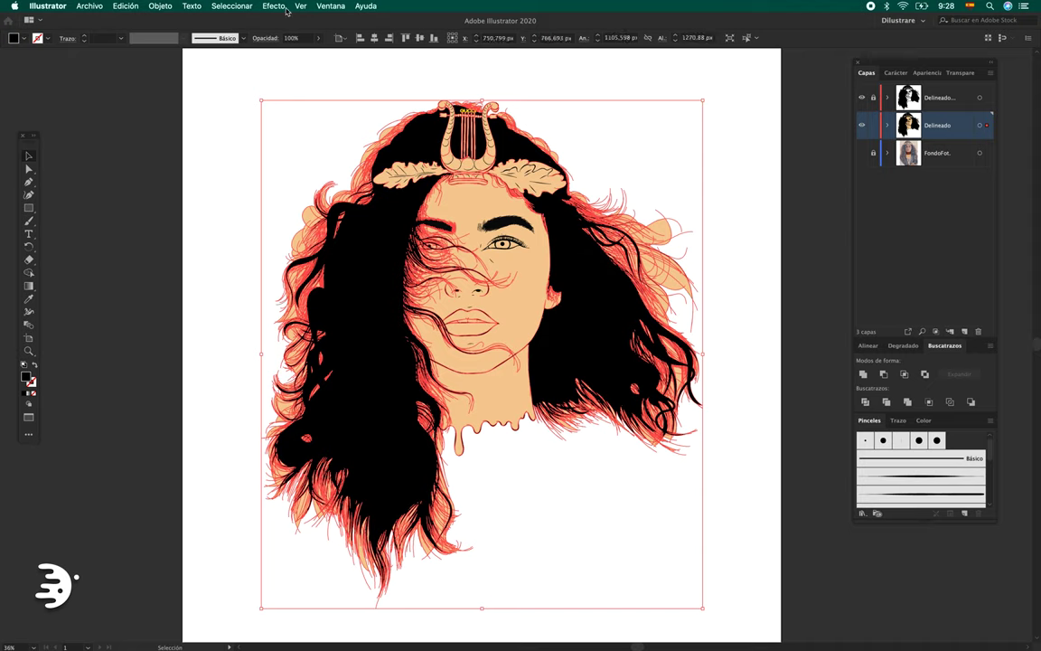
pyautogui.click(222, 7)
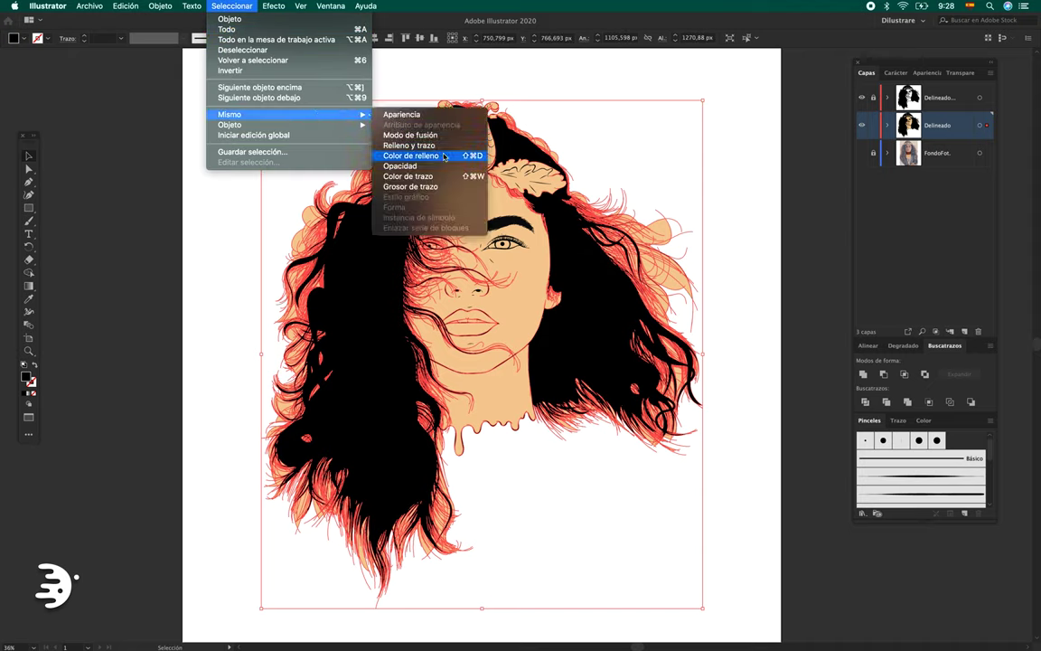
pyautogui.moveTo(229, 114)
pyautogui.click(433, 157)
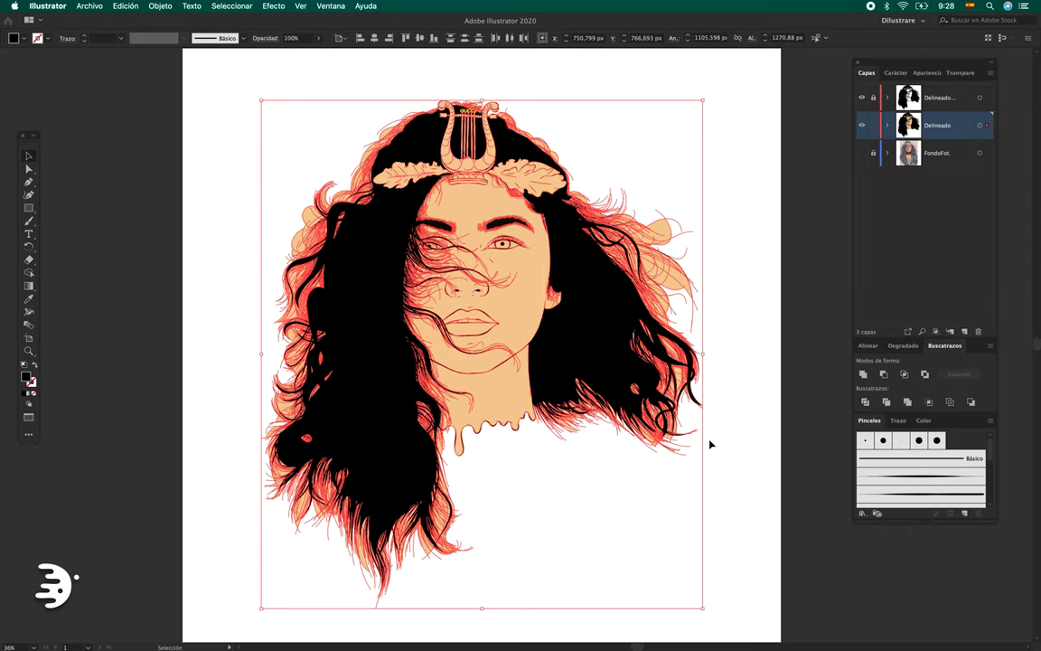
pyautogui.click(748, 217)
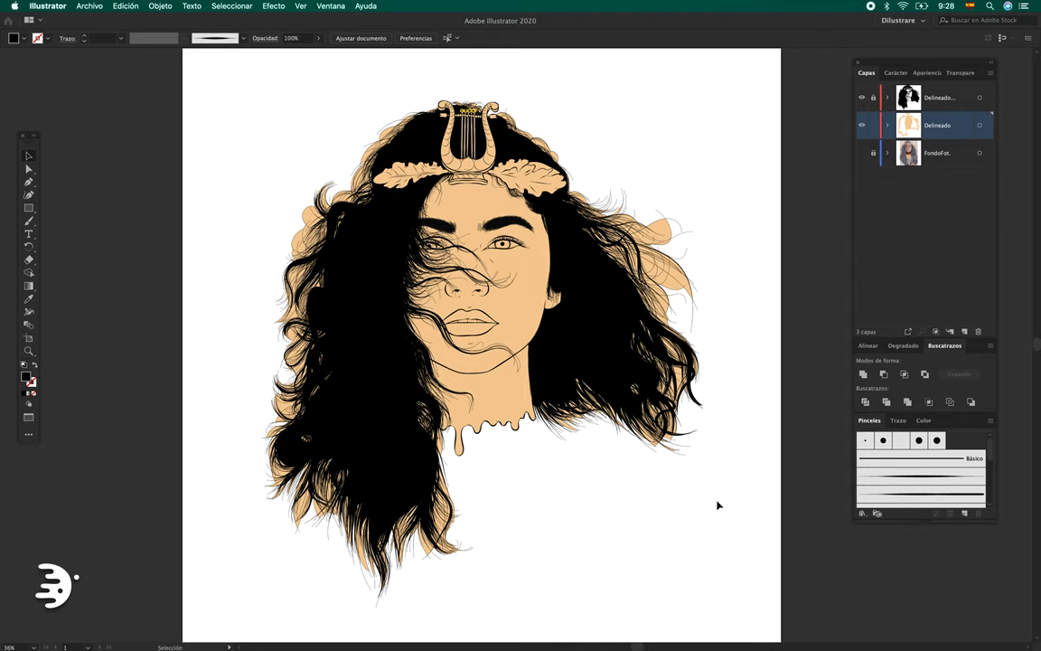
# Clear the stray peach pieces around the hair and hide the outline layer to check the fills.
pyautogui.moveTo(767, 510); pyautogui.dragTo(600, 185)
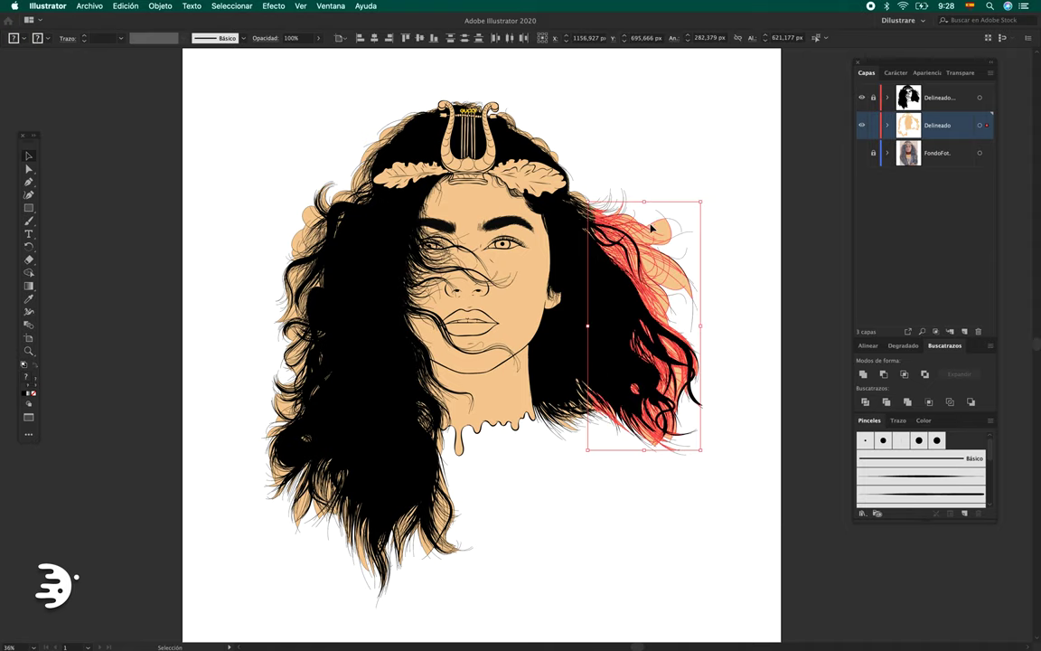
pyautogui.click(672, 218)
pyautogui.click(862, 98)
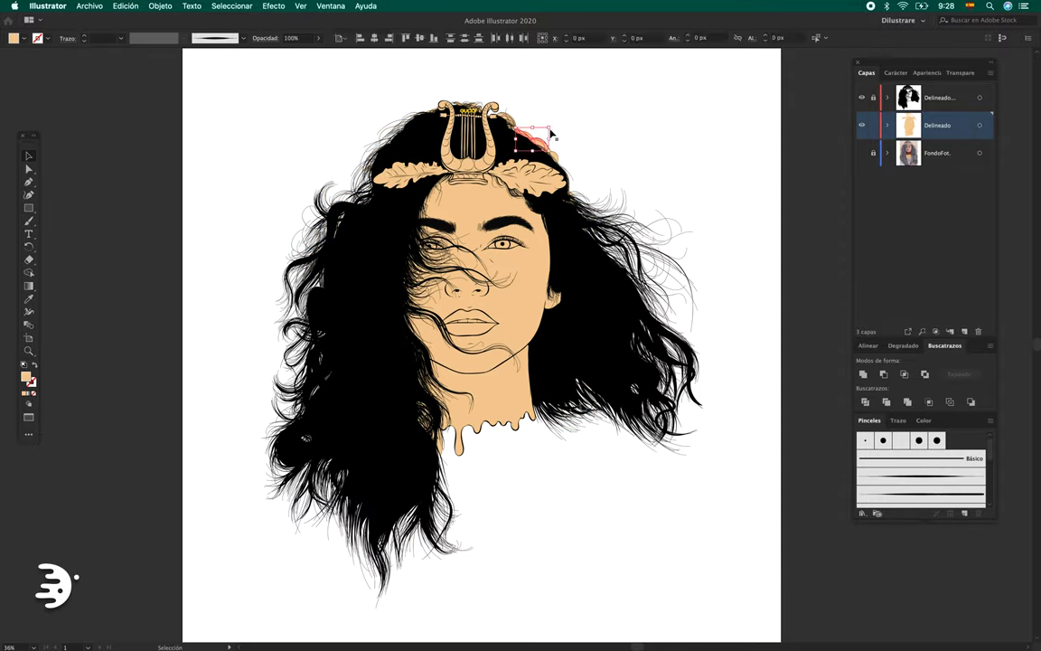
pyautogui.scroll(5, 546, 135)
pyautogui.press('super+0')
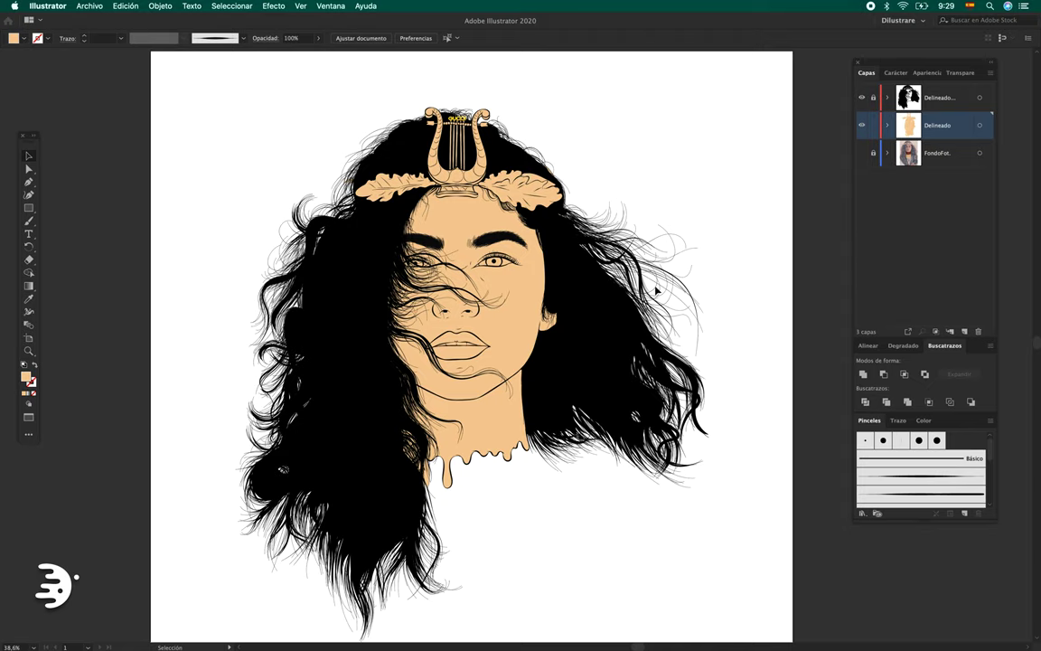
pyautogui.press('super+a')
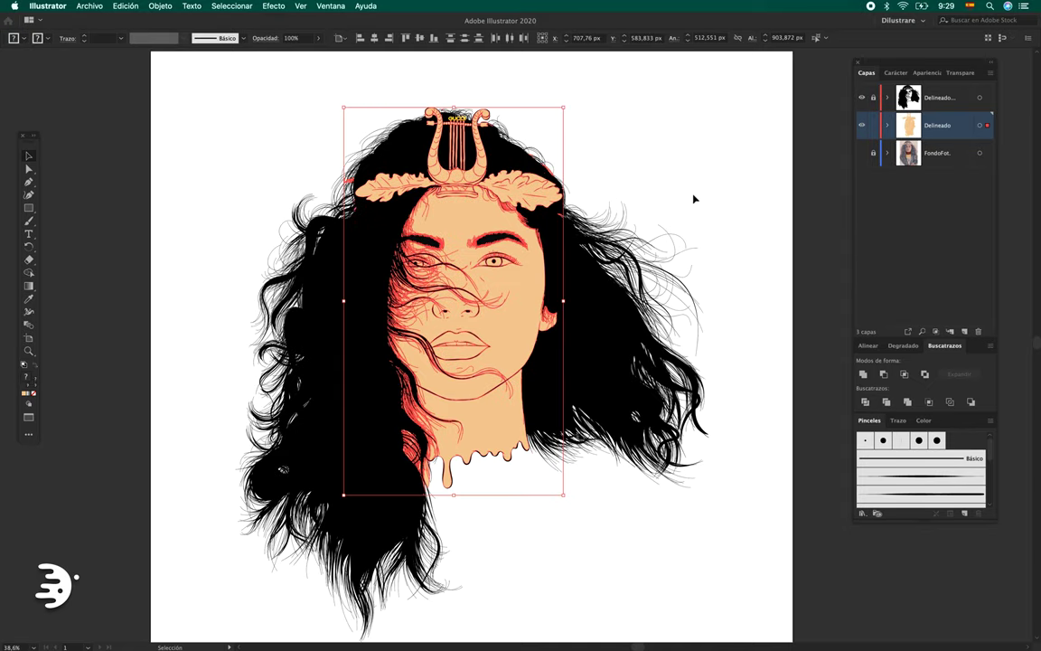
pyautogui.press('a')
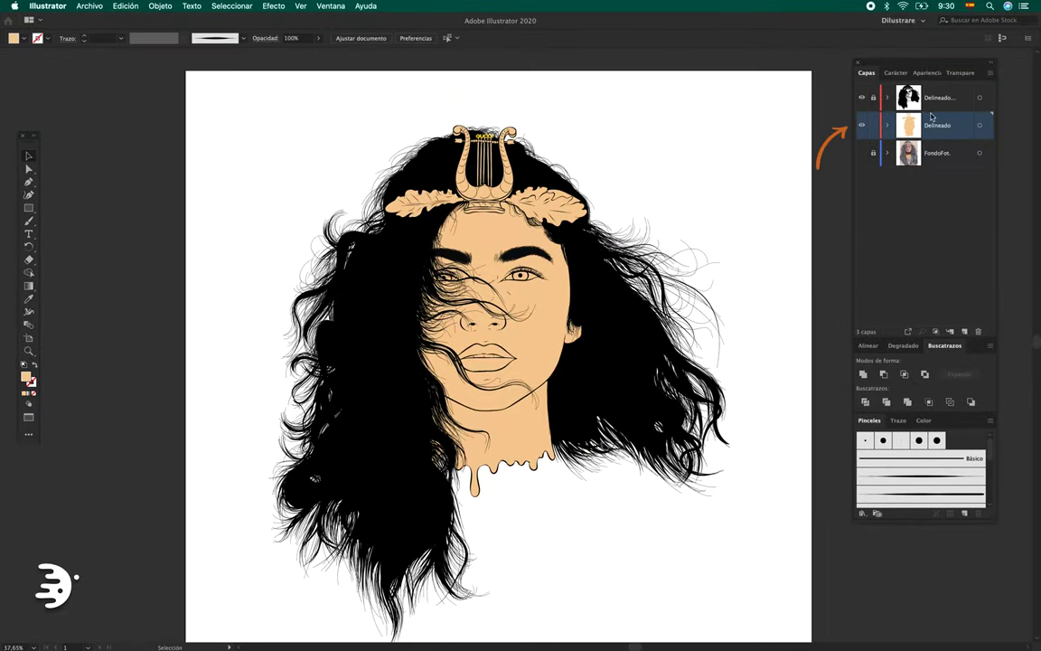
# Rename the second layer holding the peach fills to 'ColorBase'.
pyautogui.doubleClick(938, 125)
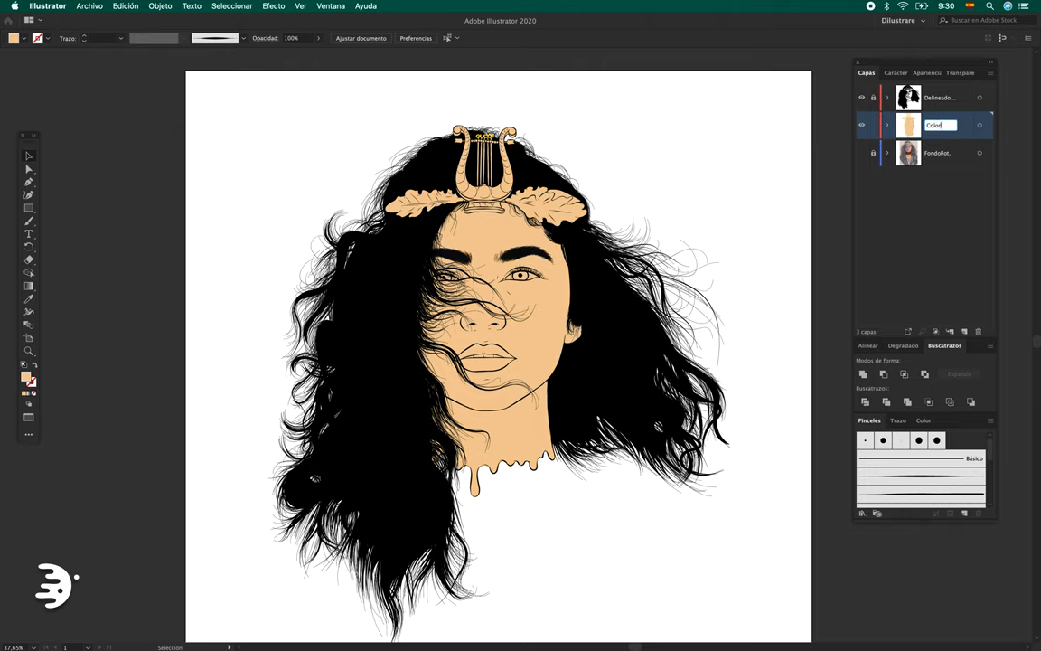
pyautogui.write('ColorBase')
pyautogui.press('Return')
pyautogui.moveTo(782, 244); pyautogui.dragTo(801, 234)
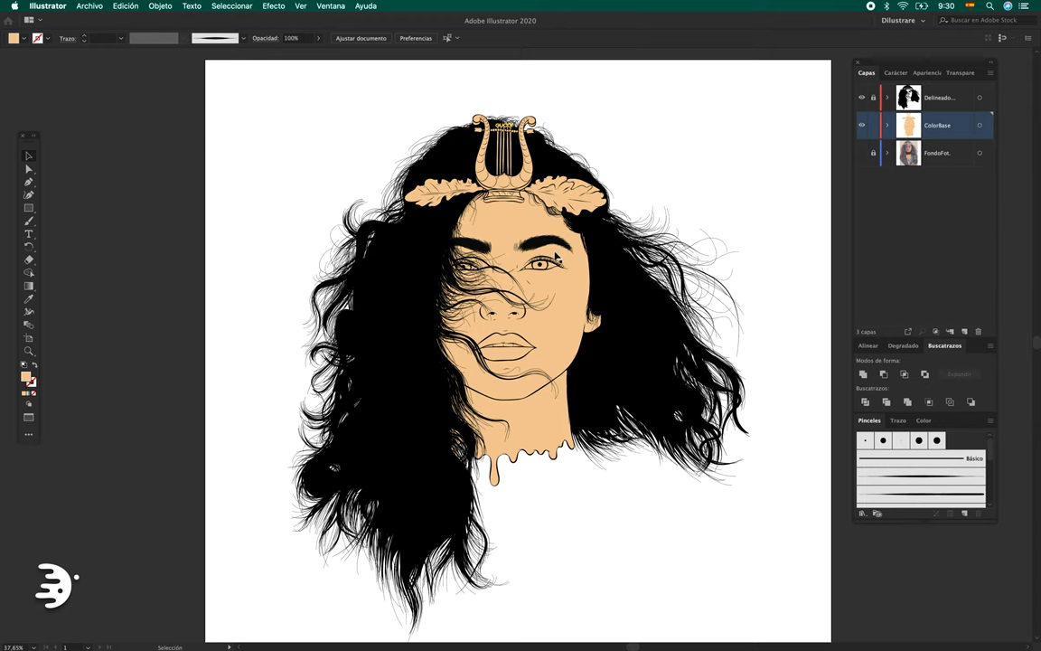
# Select both eye shapes and fill the eye whites with white.
pyautogui.scroll(5, 558, 259)
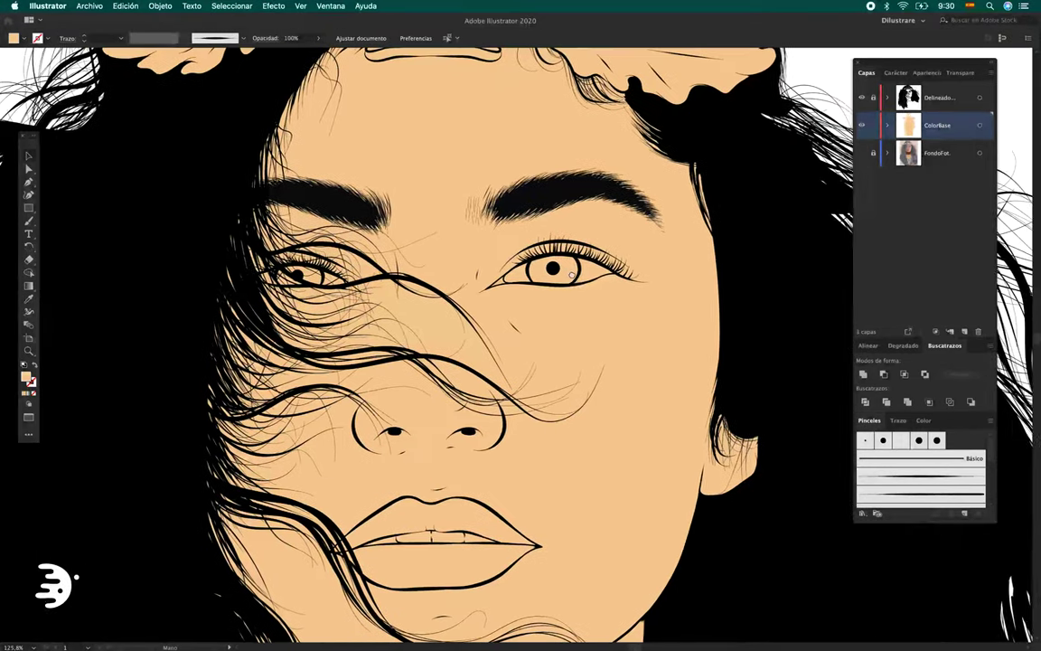
pyautogui.click(581, 271)
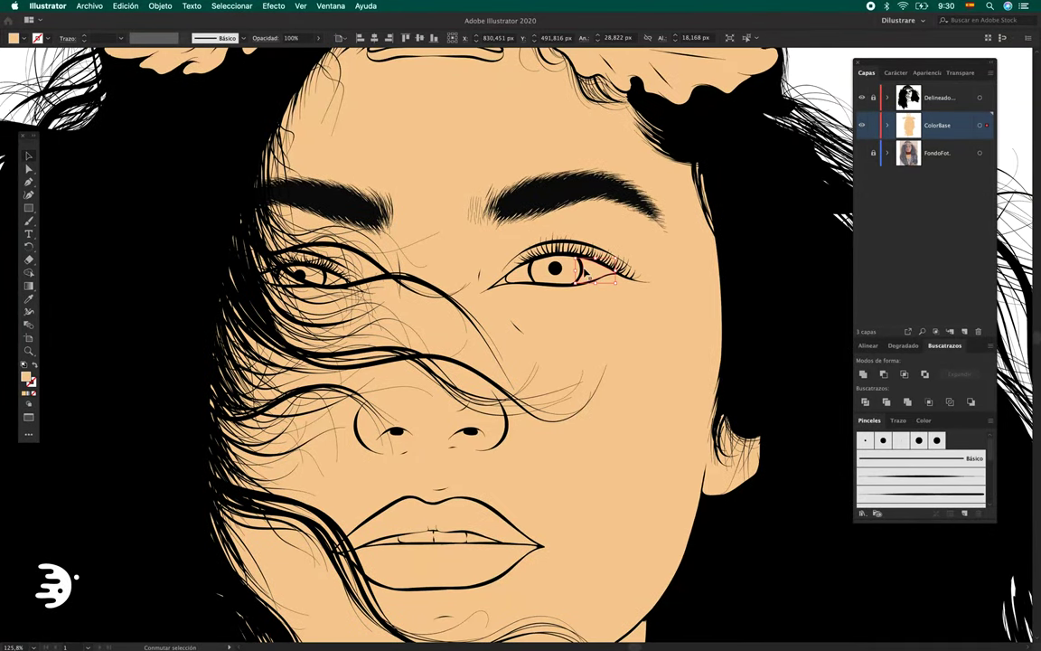
pyautogui.keyDown('shift'); pyautogui.click(521, 278); pyautogui.keyUp('shift')
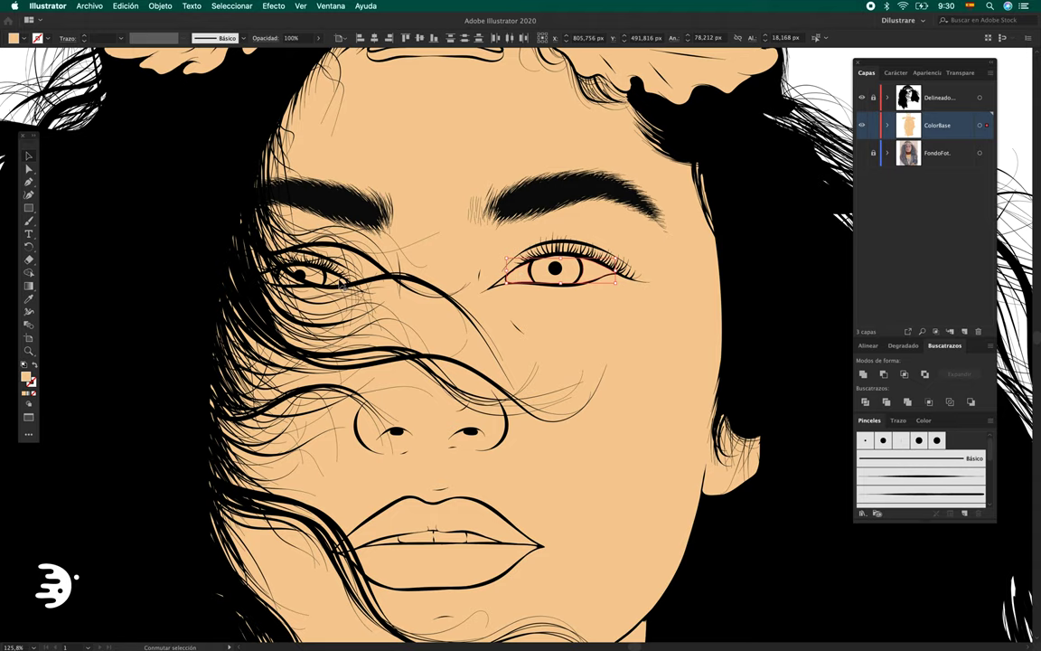
pyautogui.keyDown('shift'); pyautogui.click(307, 255); pyautogui.keyUp('shift')
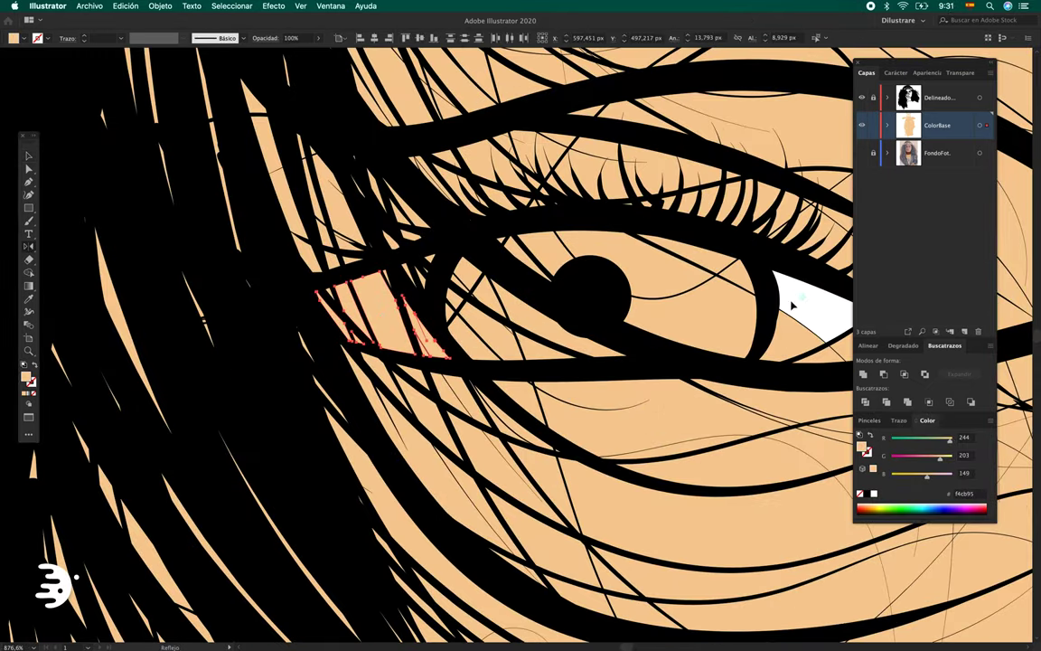
pyautogui.click(792, 306)
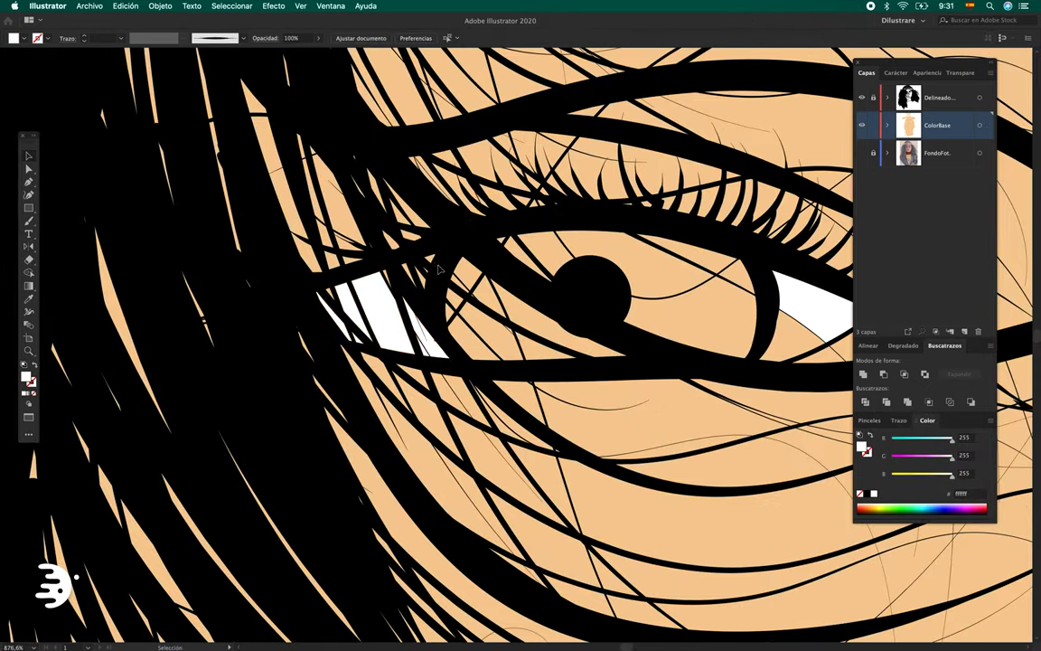
# Fill both irises with brown (84614e) through the Color Picker.
pyautogui.moveTo(802, 291); pyautogui.dragTo(609, 340)
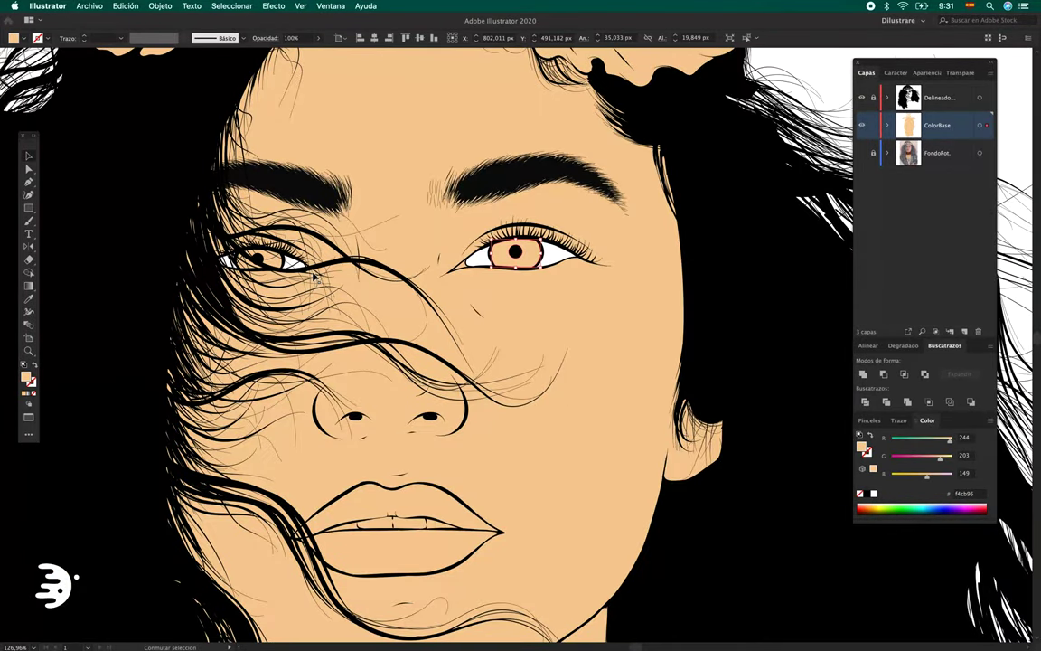
pyautogui.scroll(3, 288, 253)
pyautogui.scroll(-3, 237, 258)
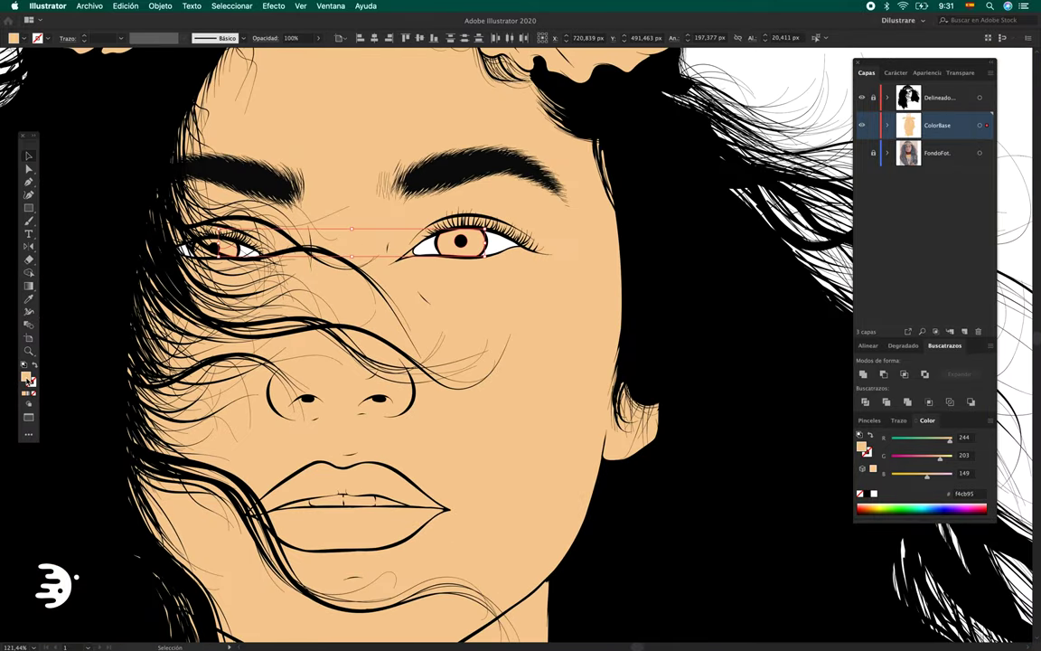
pyautogui.doubleClick(27, 380)
pyautogui.write('896b46')
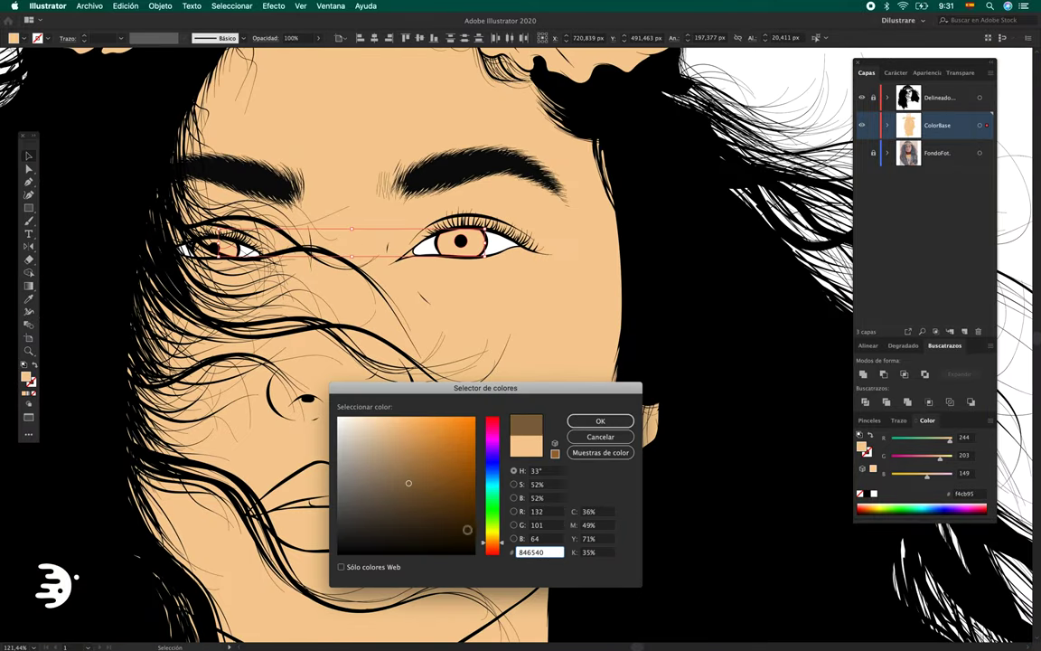
pyautogui.write('84614f')
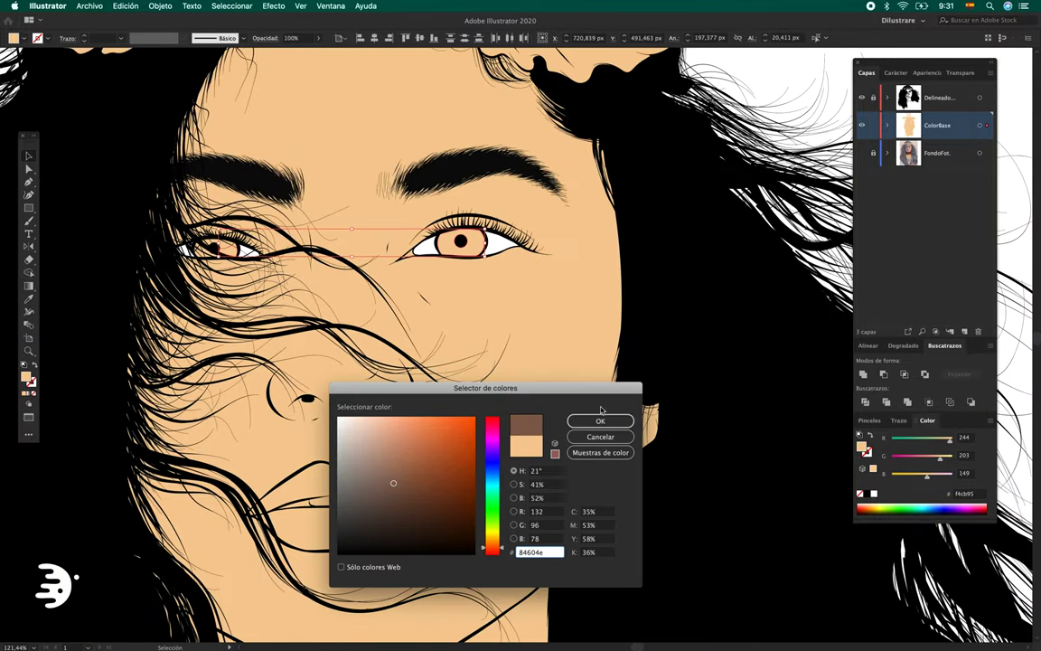
pyautogui.press('Return')
pyautogui.scroll(5, 466, 235)
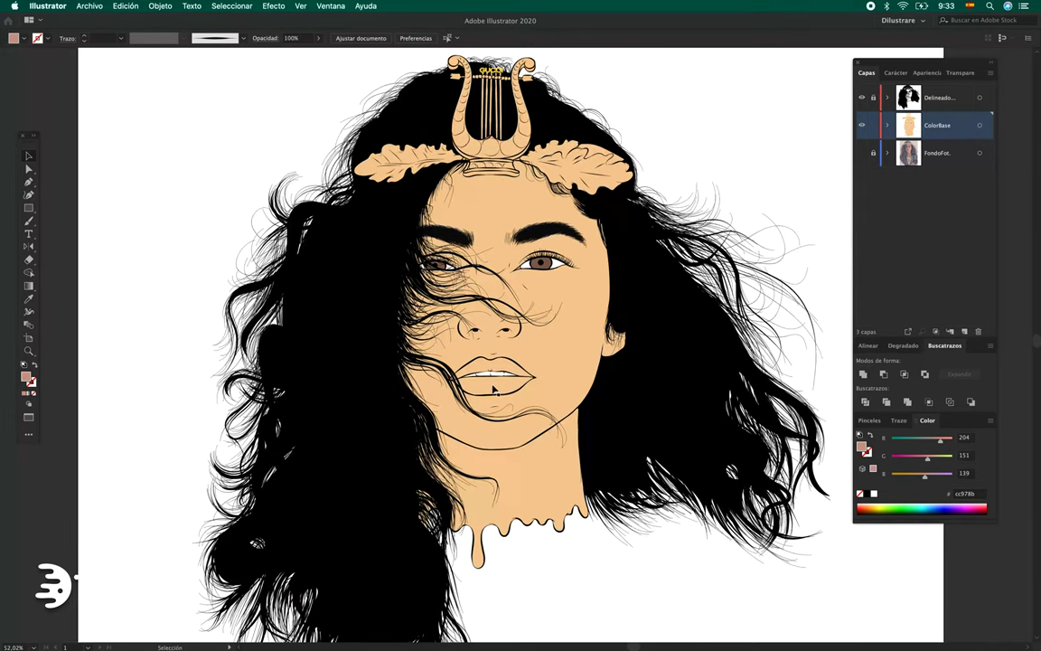
# Fill the lips with pink f76378 via the Color Picker.
pyautogui.scroll(2, 489, 366)
pyautogui.click(497, 388)
pyautogui.doubleClick(26, 377)
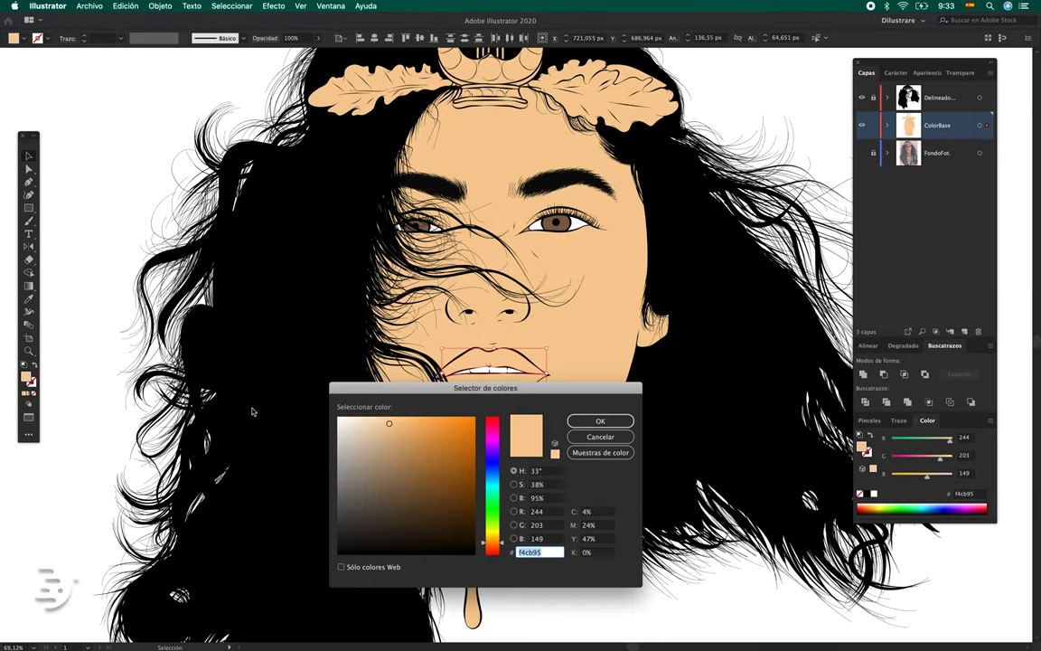
pyautogui.write('f297a4f76378')
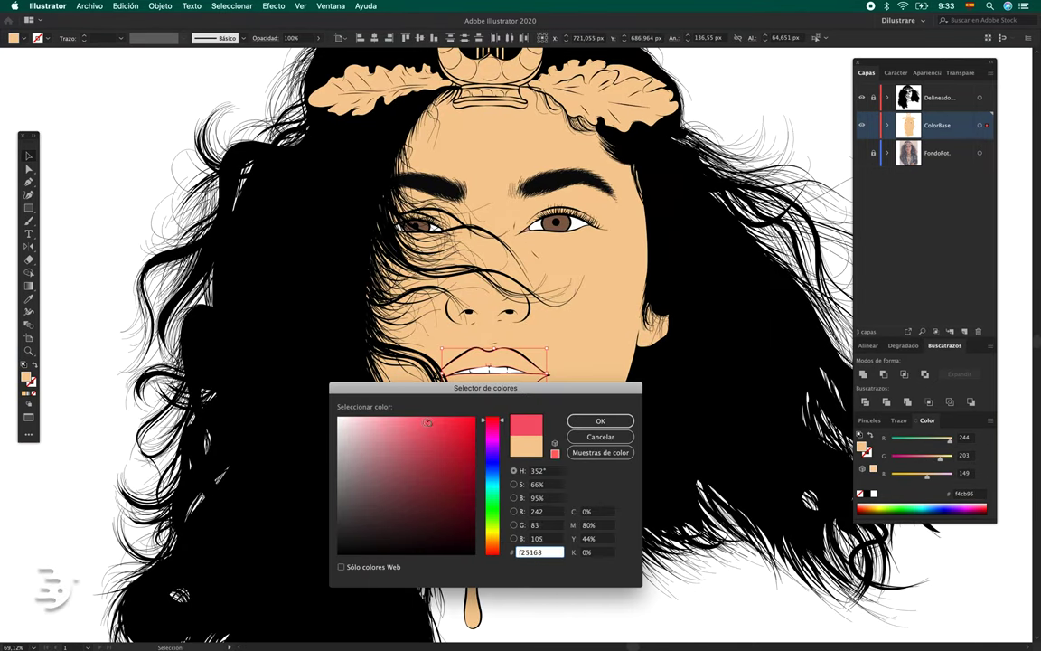
pyautogui.press('Return')
pyautogui.scroll(-3, 488, 371)
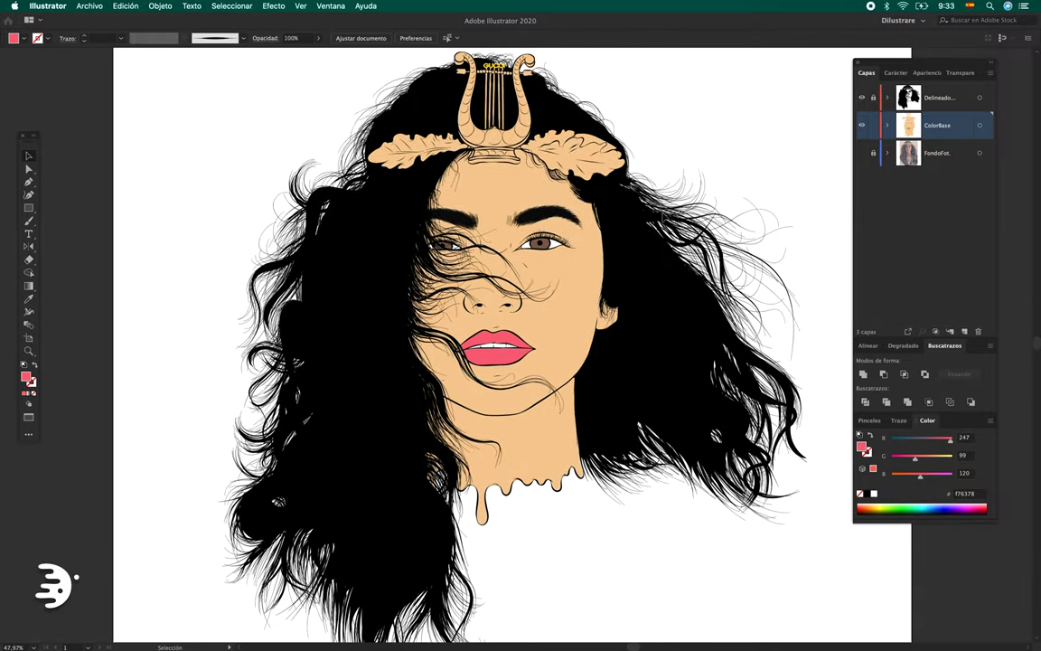
pyautogui.scroll(10, 398, 362)
# Fill the lyre crown and its leaves with orange (ffb966).
pyautogui.click(375, 298)
pyautogui.scroll(-8, 416, 380)
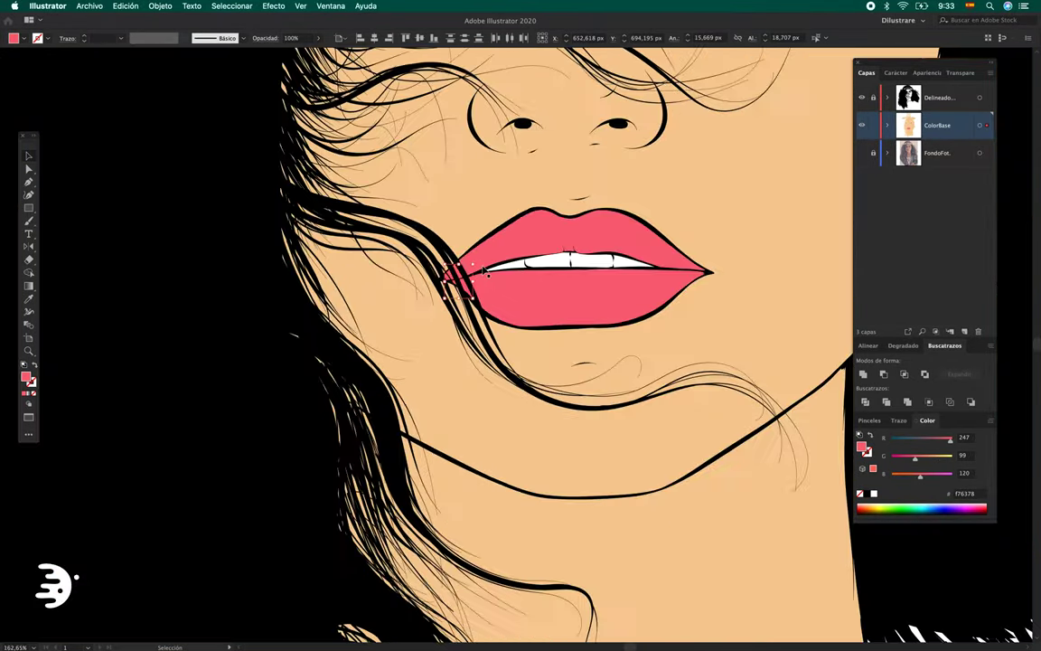
pyautogui.scroll(8, 522, 191)
pyautogui.click(523, 191)
pyautogui.scroll(-5, 522, 191)
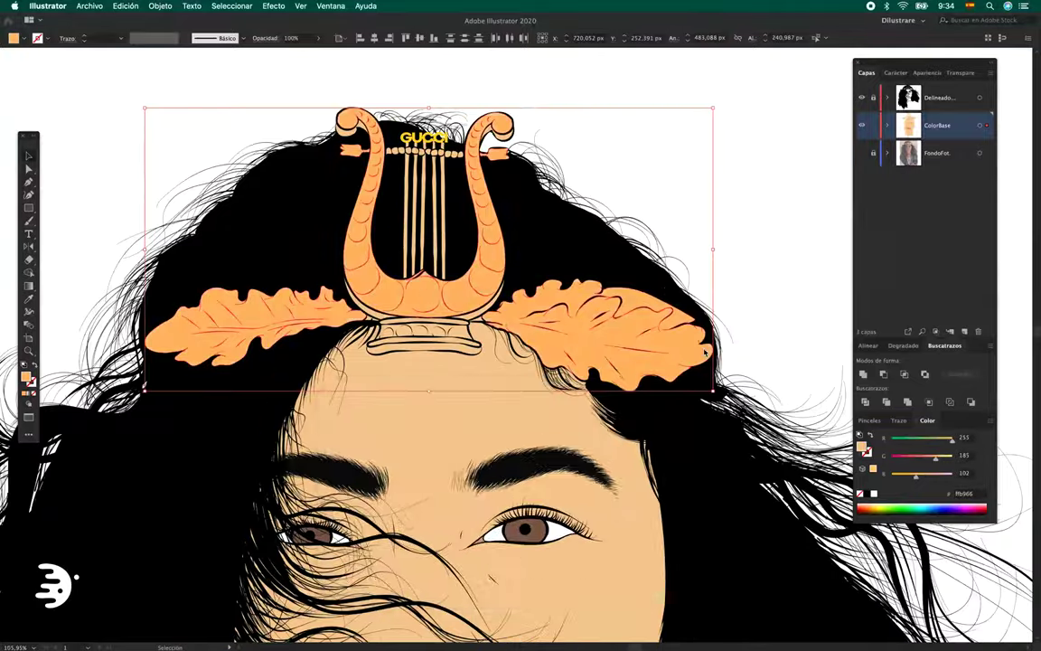
pyautogui.scroll(6, 523, 191)
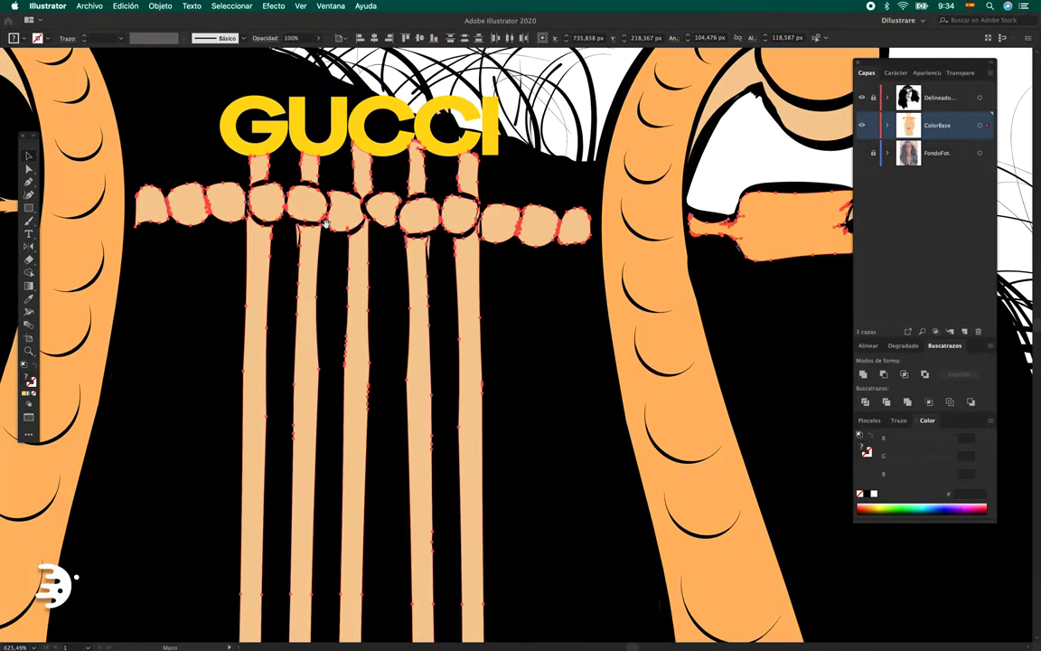
pyautogui.scroll(-1, 693, 199)
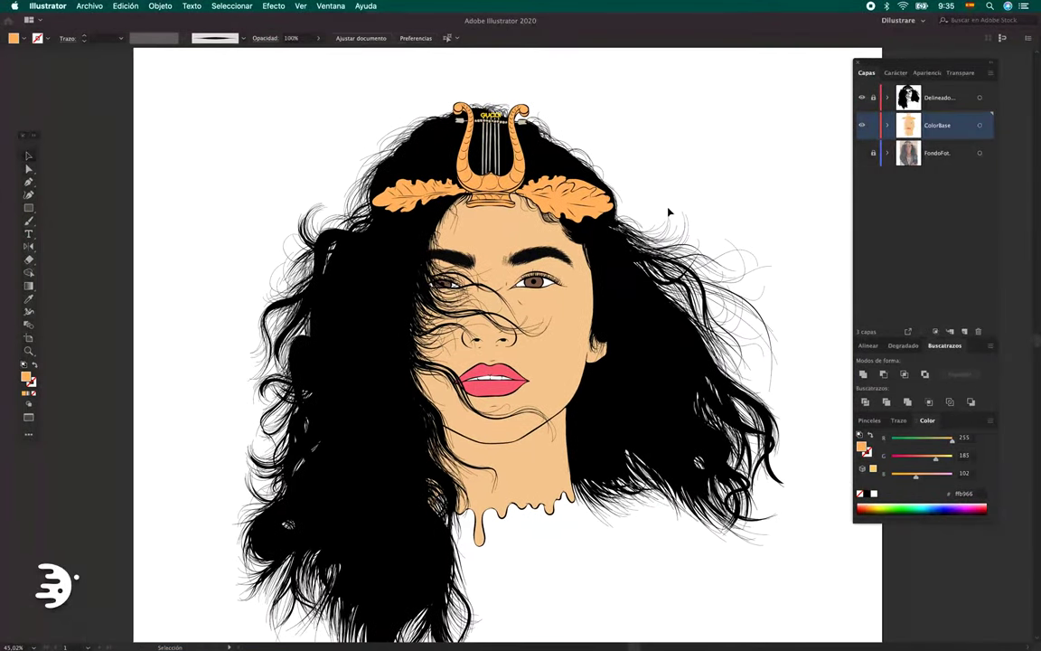
pyautogui.hscroll(1, 683, 193)
pyautogui.scroll(-1, 683, 193)
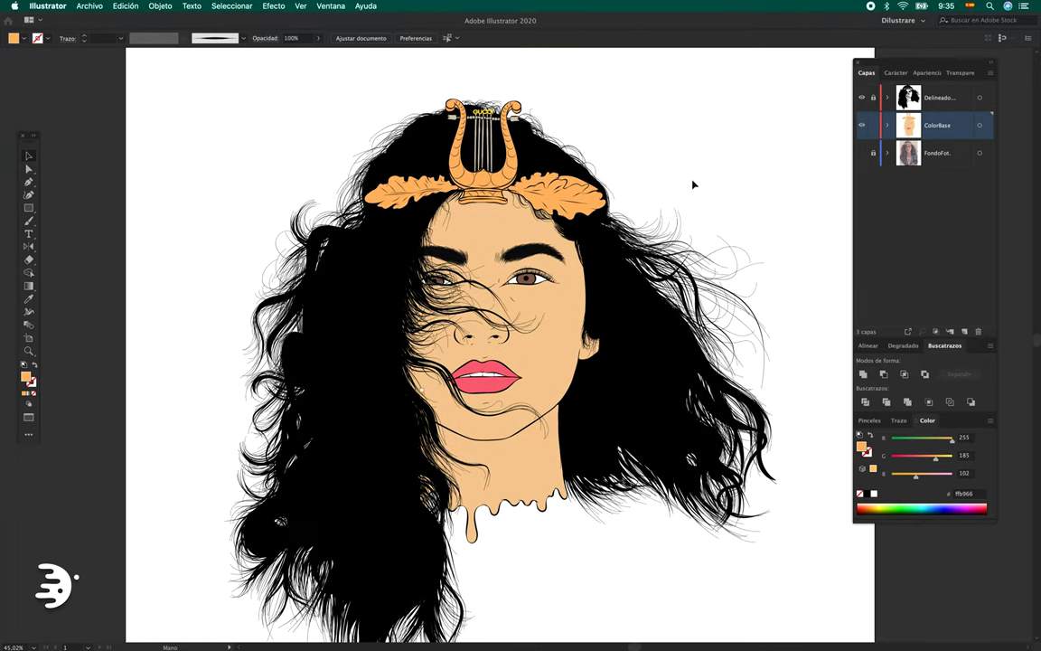
pyautogui.hscroll(1, 695, 188)
pyautogui.scroll(-1, 695, 188)
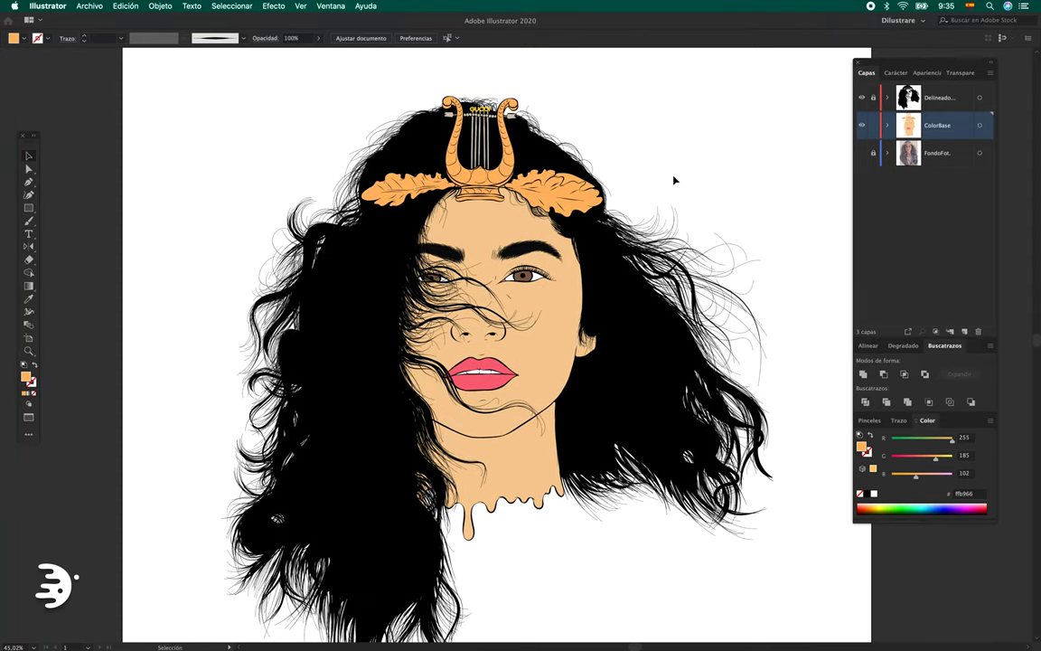
# Select every skin-coloured piece with Select > Same > Fill Color and group them.
pyautogui.click(486, 229)
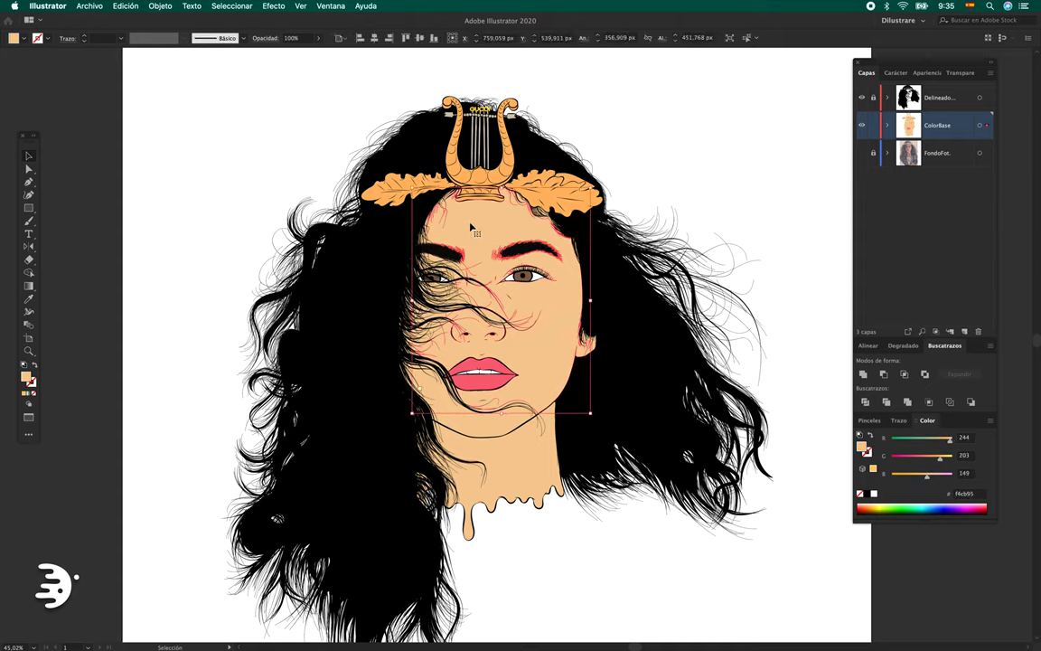
pyautogui.click(240, 7)
pyautogui.moveTo(230, 115)
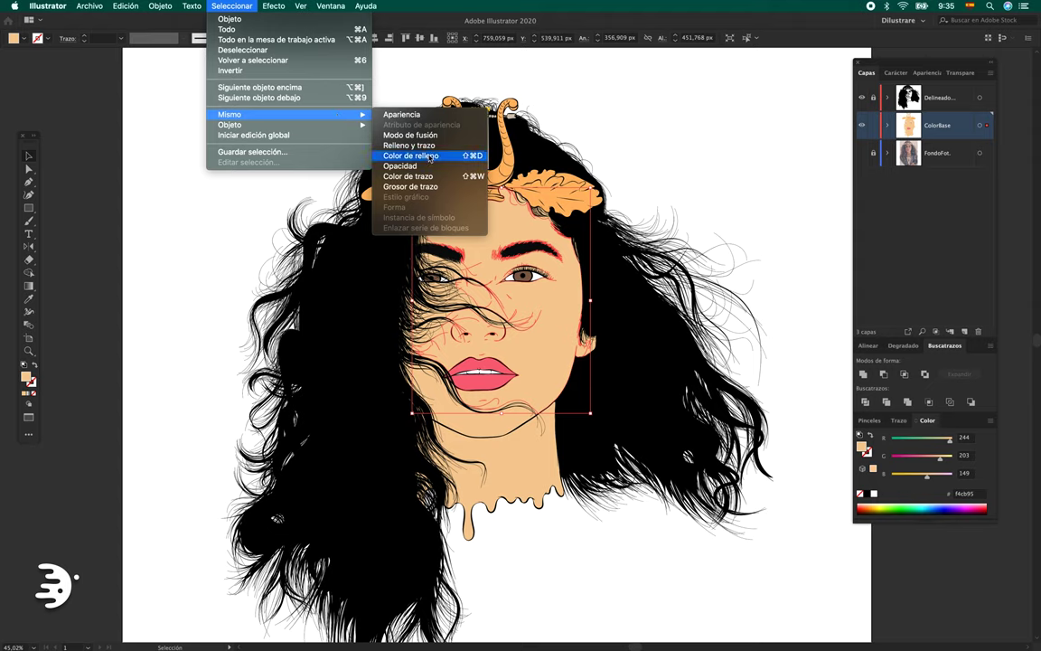
pyautogui.click(428, 158)
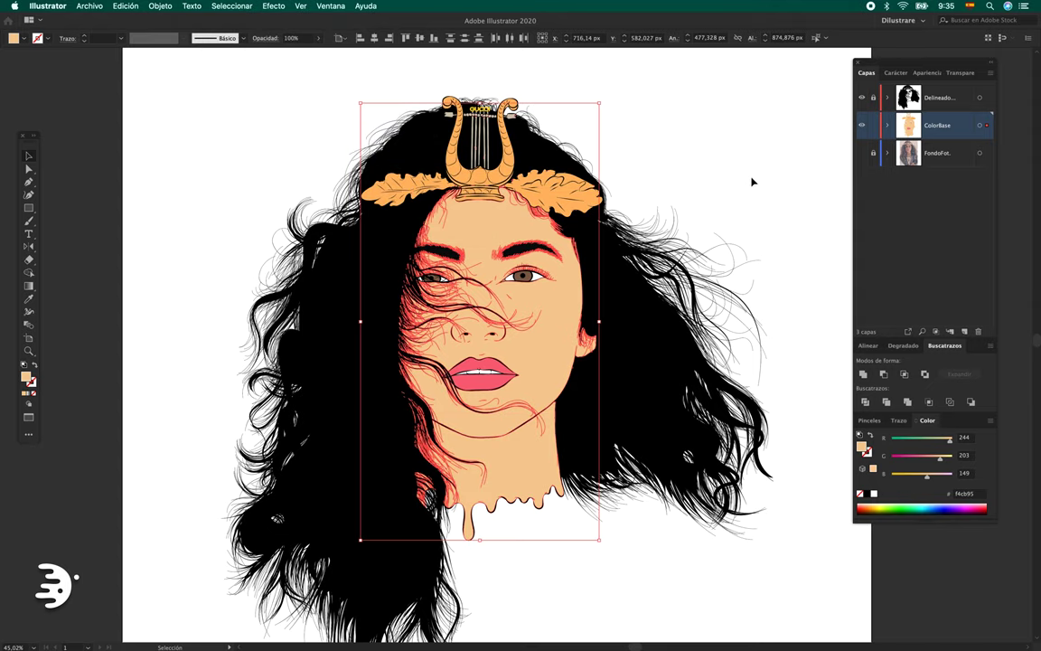
pyautogui.rightClick(559, 342)
pyautogui.click(536, 383)
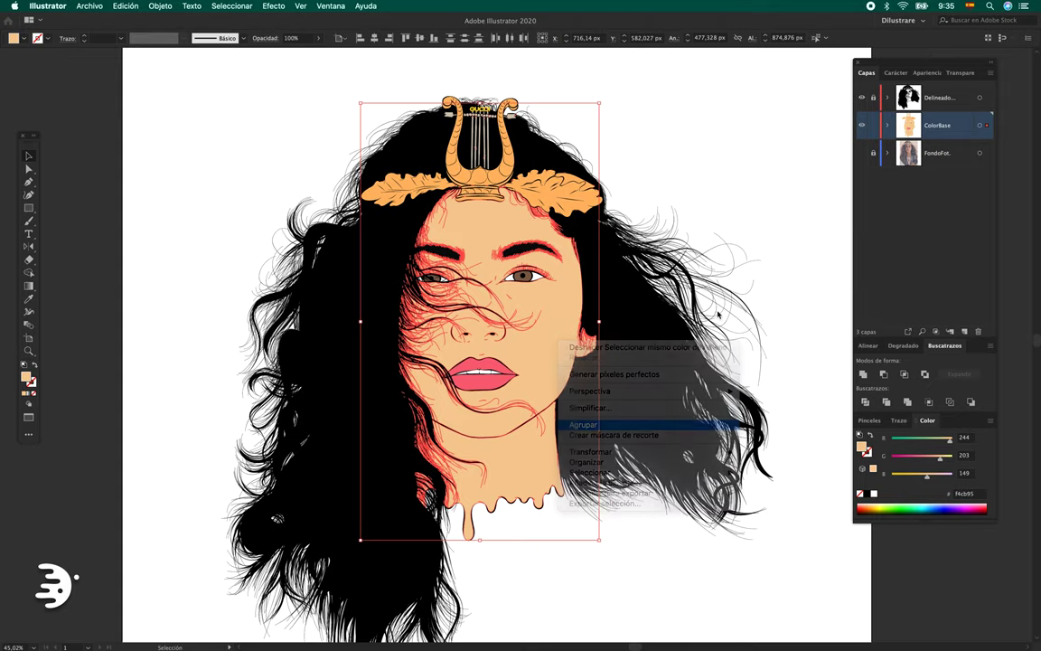
pyautogui.moveTo(751, 259); pyautogui.dragTo(727, 219)
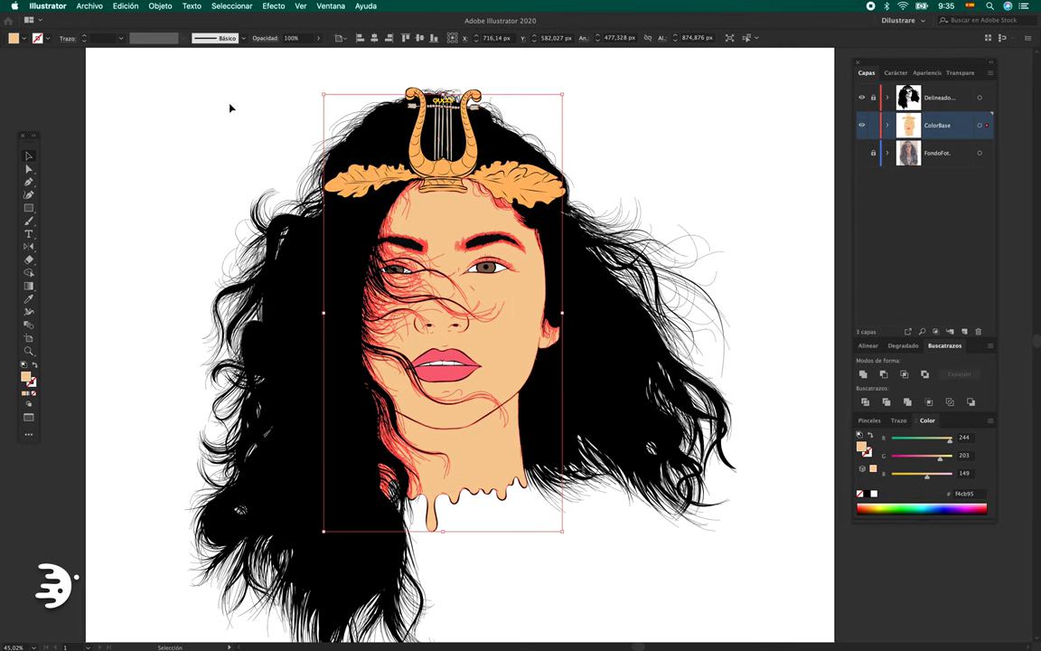
pyautogui.click(125, 7)
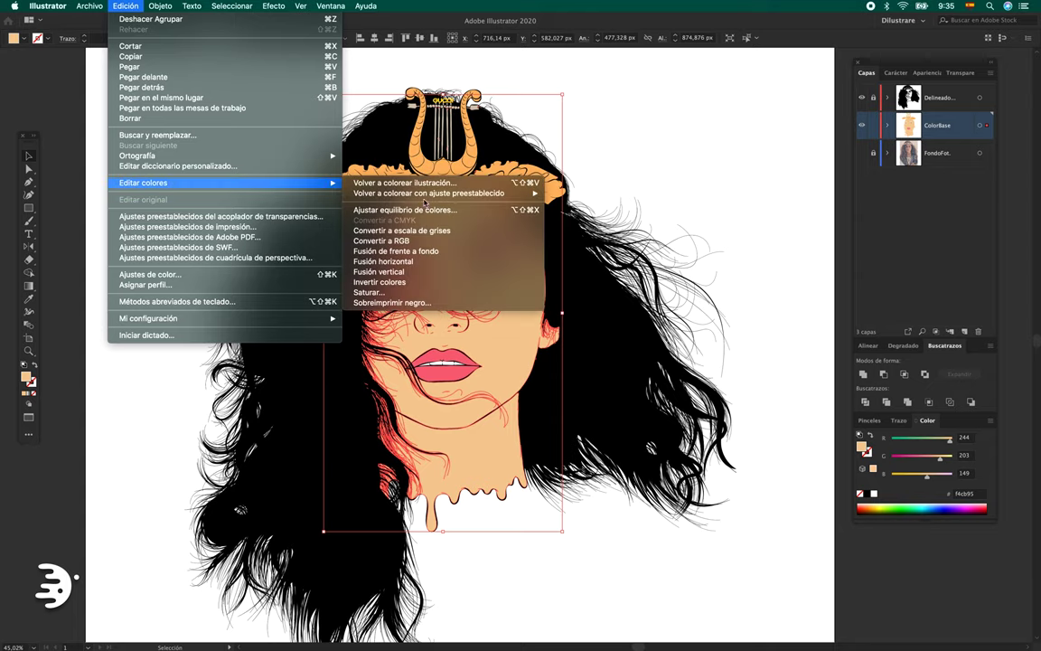
pyautogui.moveTo(430, 192)
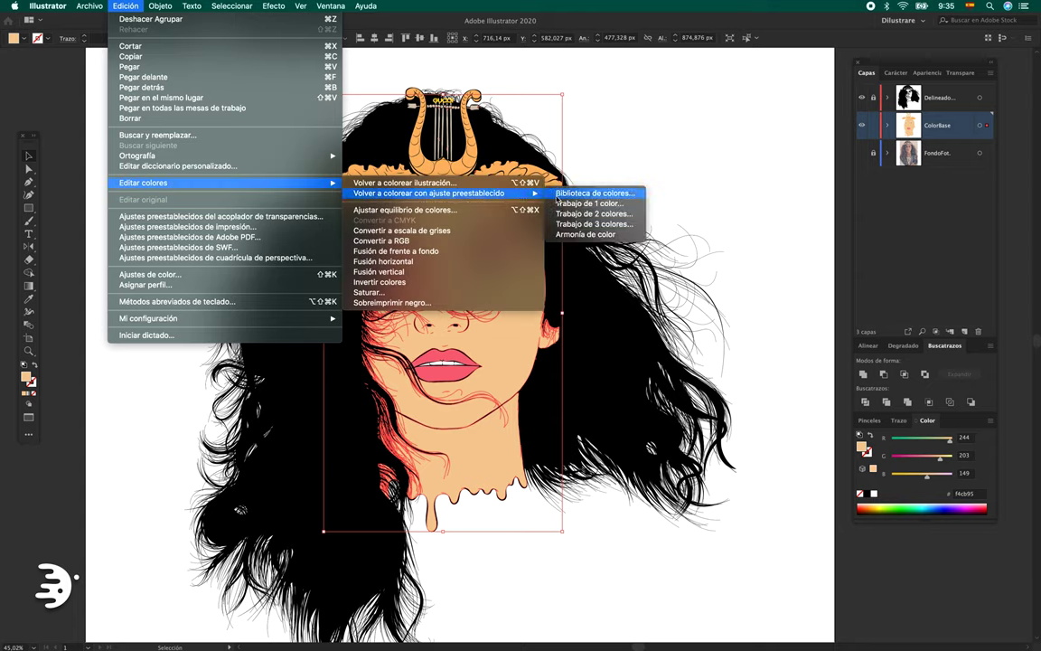
# Recolor the skin fill to saturation 40 and brightness 100 in Recolor Artwork.
pyautogui.click(592, 235)
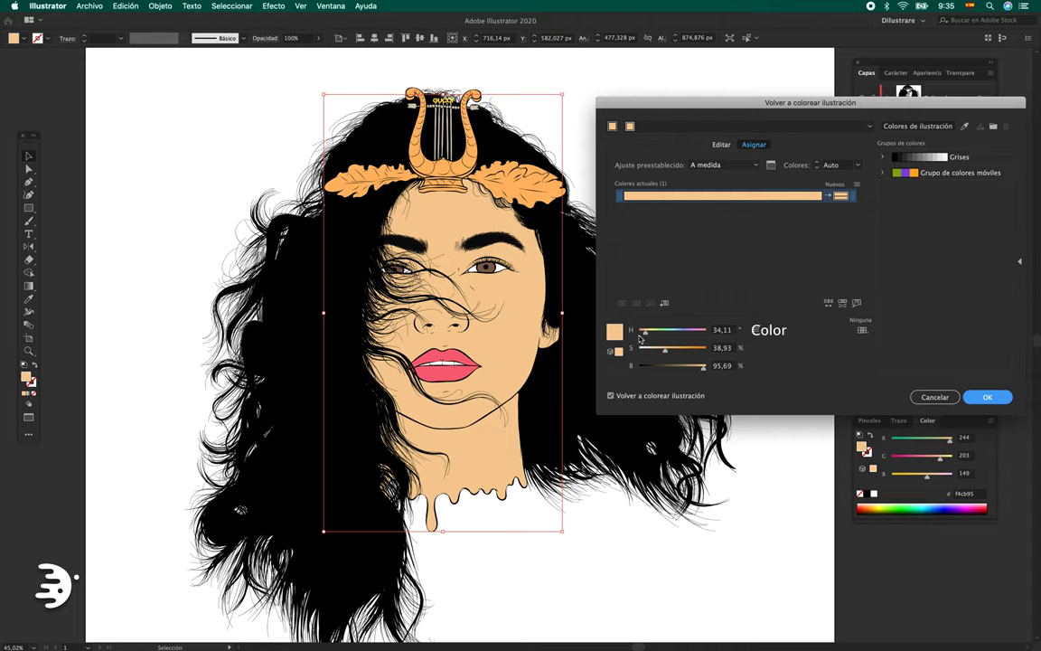
pyautogui.moveTo(645, 330)
pyautogui.mouseDown()
pyautogui.moveTo(681, 335)
pyautogui.moveTo(646, 336)
pyautogui.mouseUp()
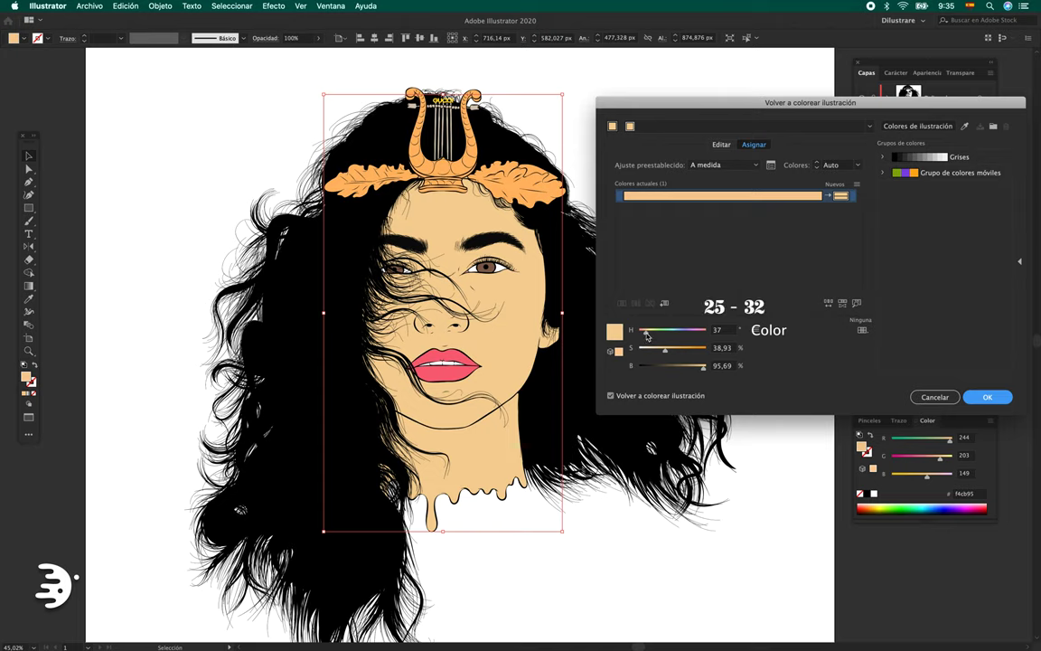
pyautogui.moveTo(645, 335); pyautogui.dragTo(643, 335)
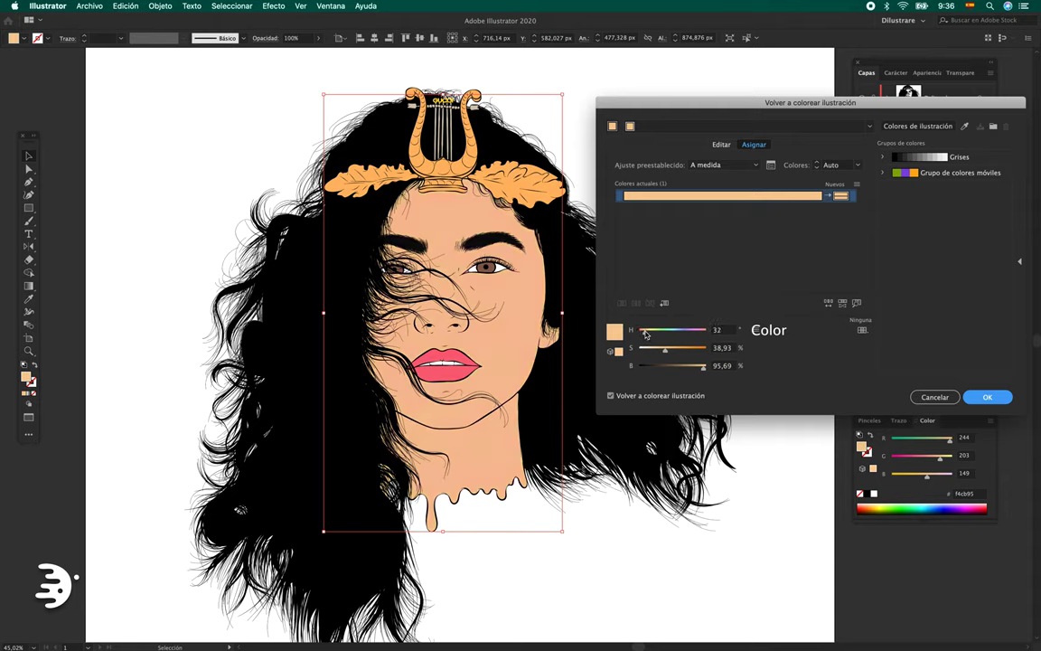
pyautogui.moveTo(646, 334); pyautogui.dragTo(645, 334)
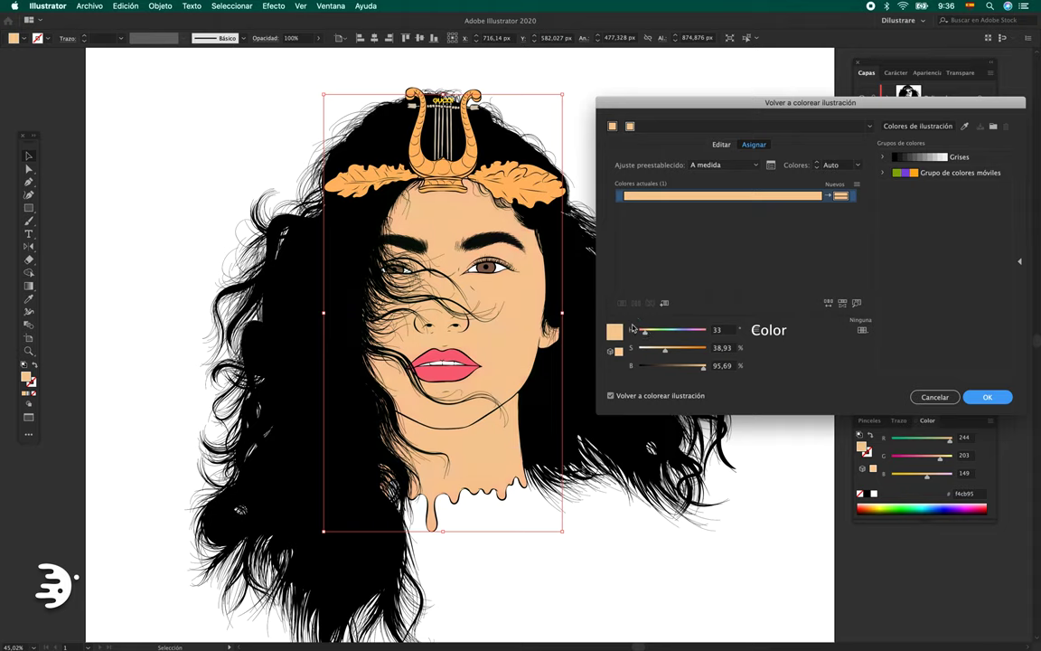
pyautogui.moveTo(645, 335); pyautogui.dragTo(644, 335)
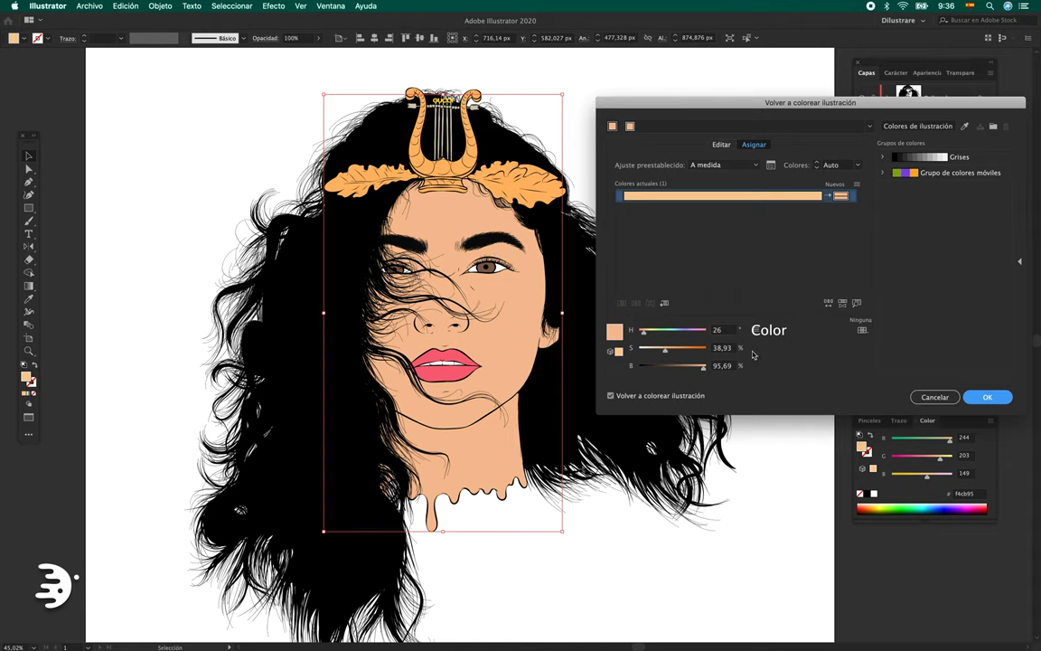
pyautogui.moveTo(664, 350)
pyautogui.mouseDown()
pyautogui.moveTo(688, 357)
pyautogui.moveTo(658, 358)
pyautogui.mouseUp()
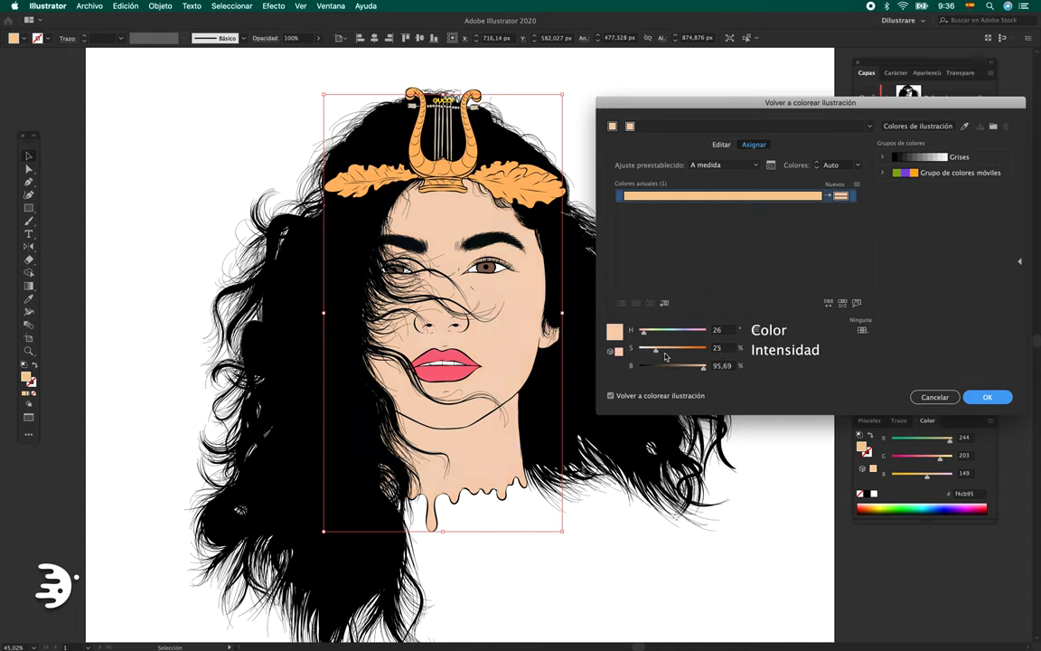
pyautogui.moveTo(658, 354); pyautogui.dragTo(704, 370)
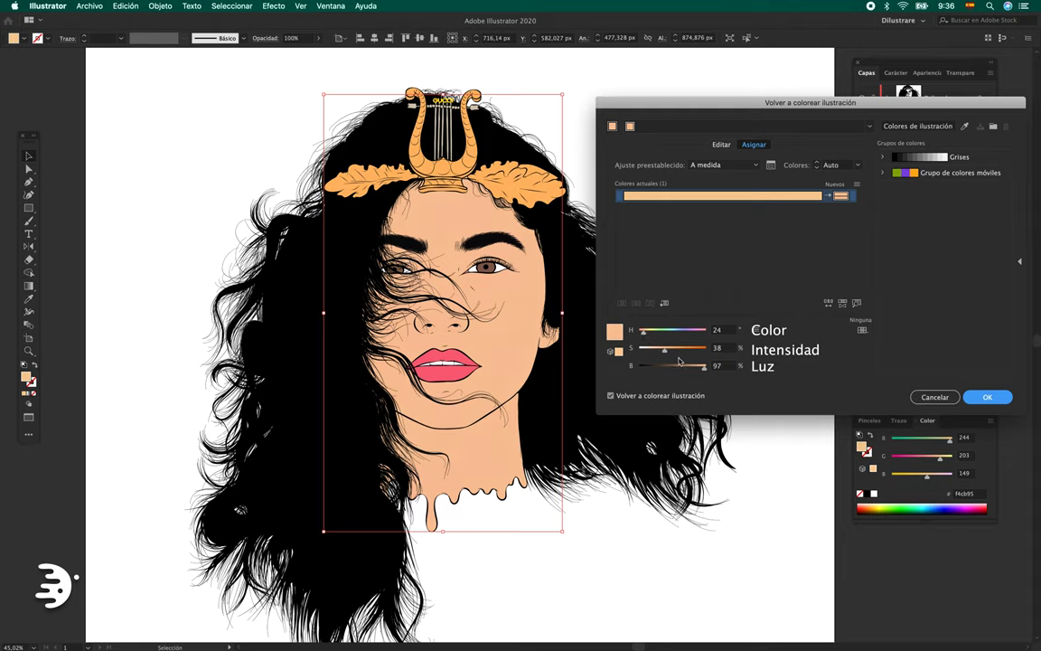
pyautogui.click(664, 351)
pyautogui.moveTo(704, 366); pyautogui.dragTo(709, 366)
pyautogui.click(611, 395)
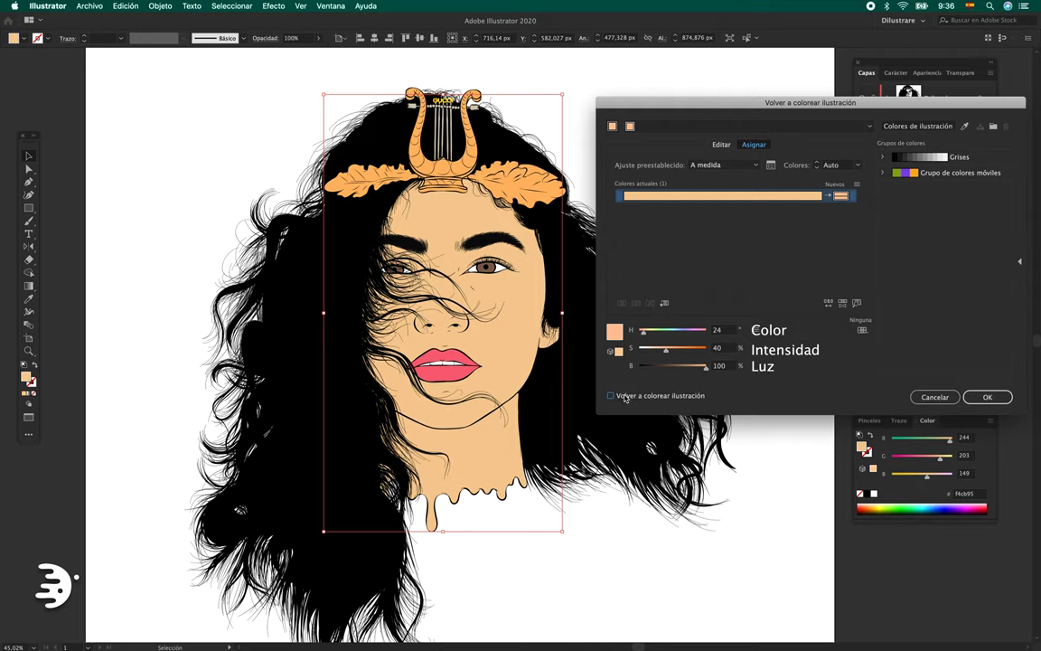
pyautogui.click(611, 396)
pyautogui.press('Return')
# Reselect the skin base artwork and open Edit Colors > Adjust Color Balance.
pyautogui.click(735, 284)
pyautogui.moveTo(750, 256)
pyautogui.mouseDown()
pyautogui.moveTo(773, 237)
pyautogui.moveTo(791, 242)
pyautogui.mouseUp()
pyautogui.click(583, 305)
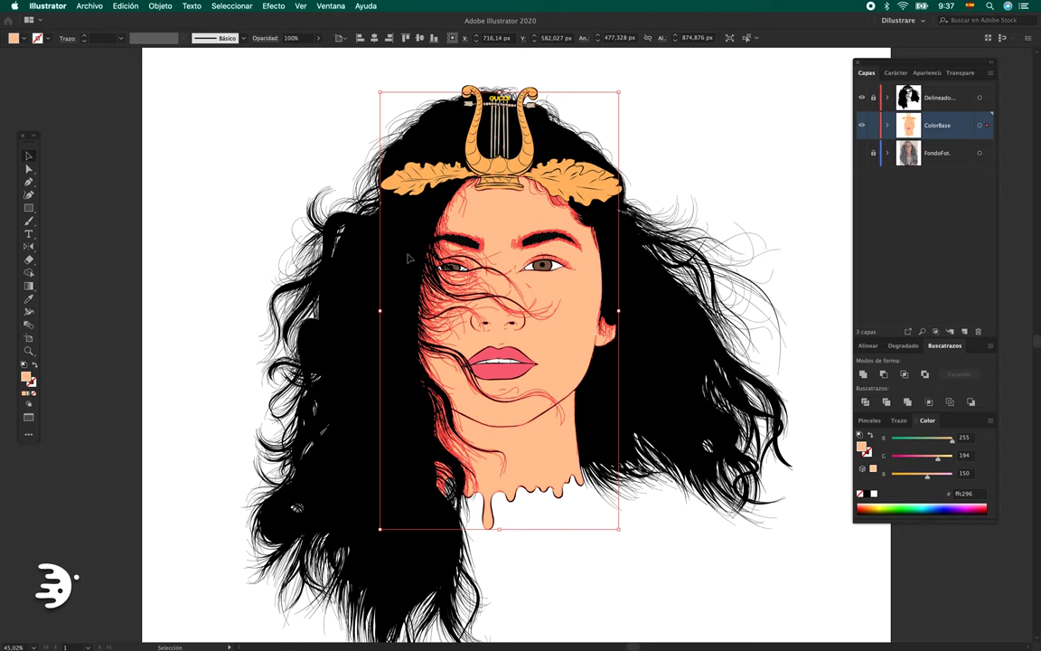
pyautogui.click(122, 8)
pyautogui.moveTo(142, 183)
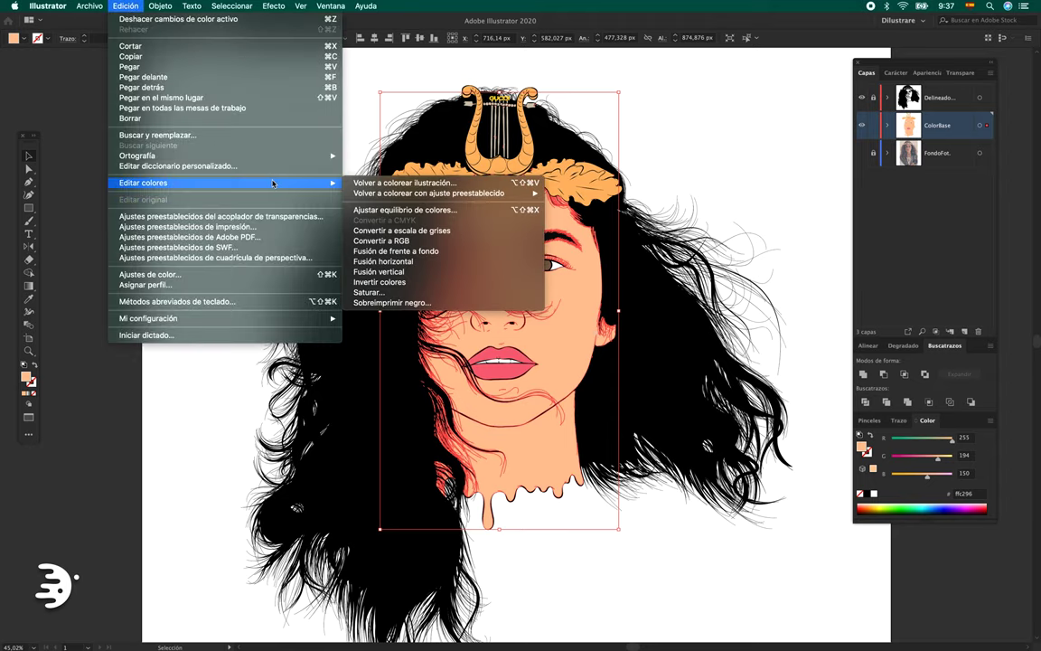
pyautogui.click(421, 211)
pyautogui.moveTo(244, 179); pyautogui.dragTo(244, 180)
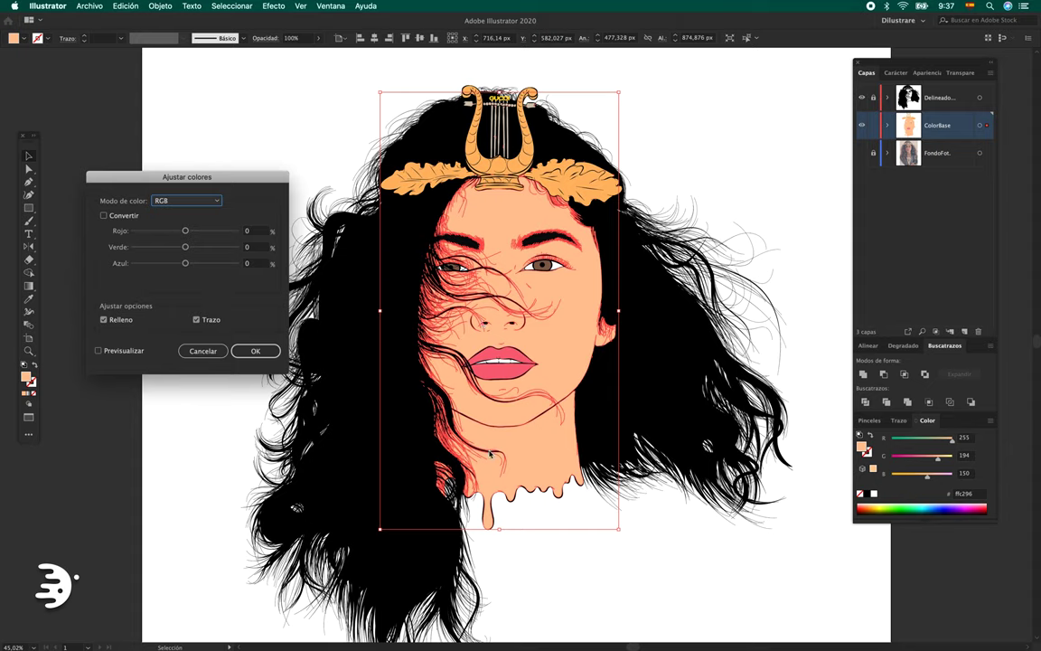
# Cancel the colour balance dialog and hide path edges with View > Hide Edges.
pyautogui.click(202, 351)
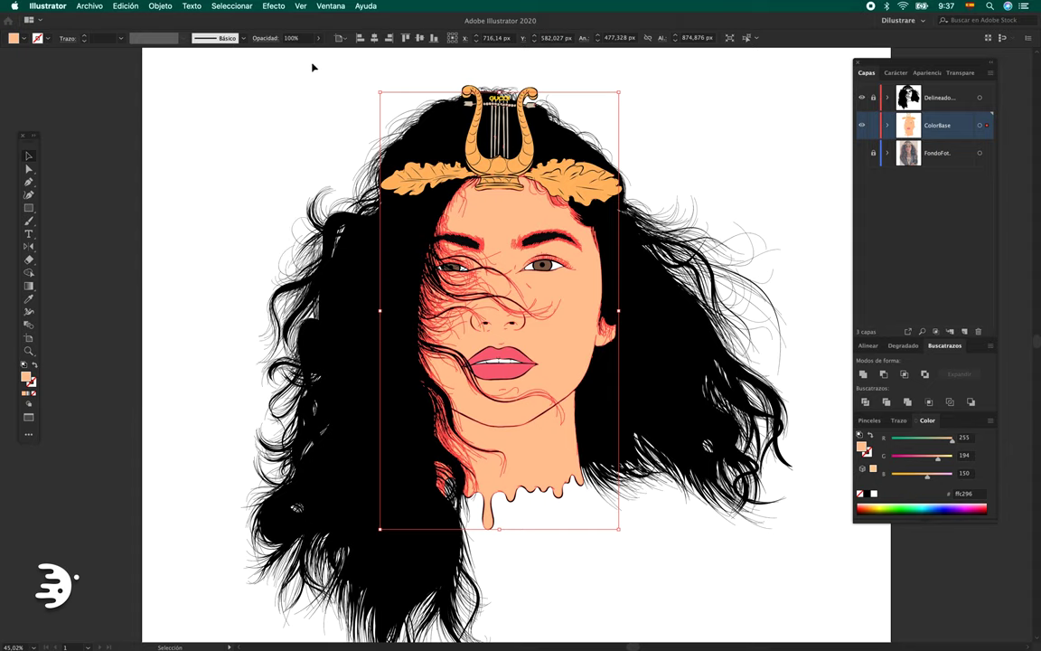
pyautogui.click(331, 5)
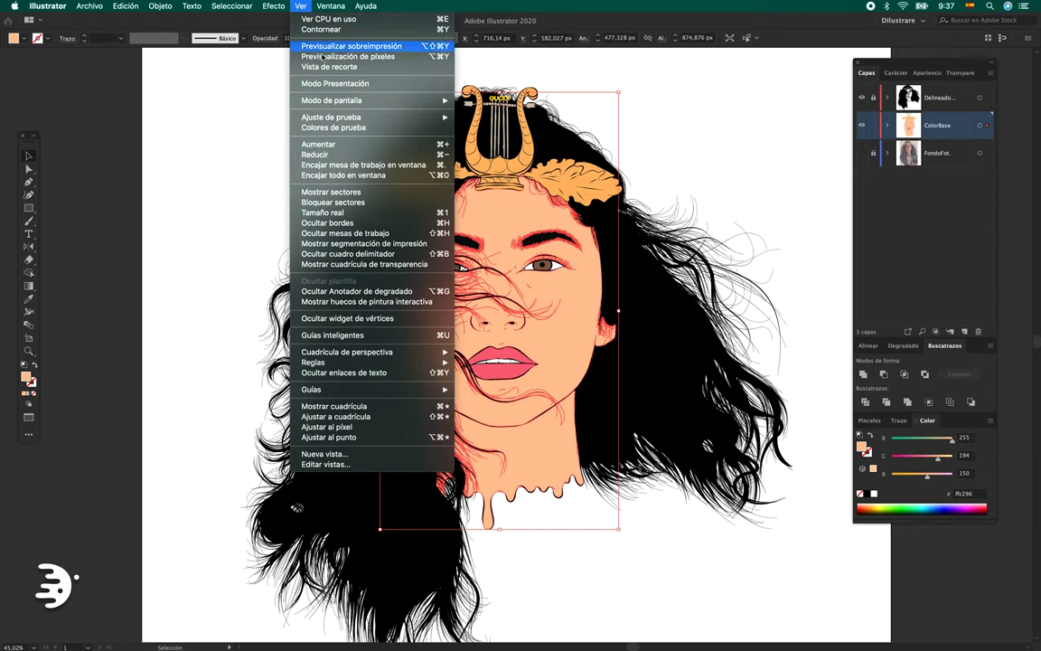
pyautogui.click(419, 226)
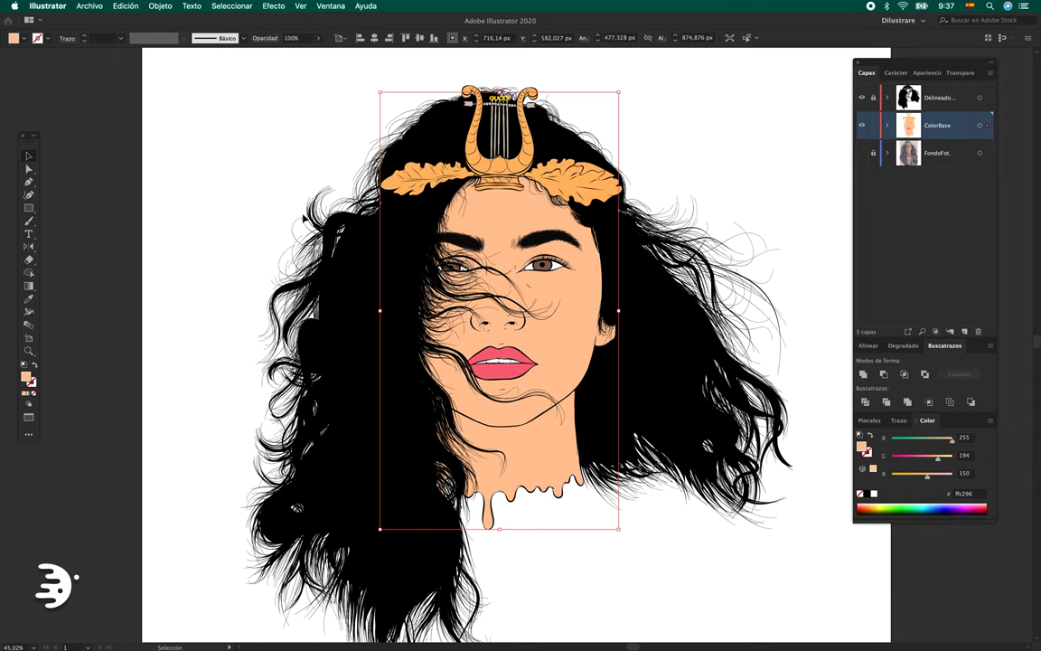
# Reopen Adjust Color Balance with Preview on and set Red 3, Green -1, Blue 1.
pyautogui.click(124, 6)
pyautogui.moveTo(181, 183)
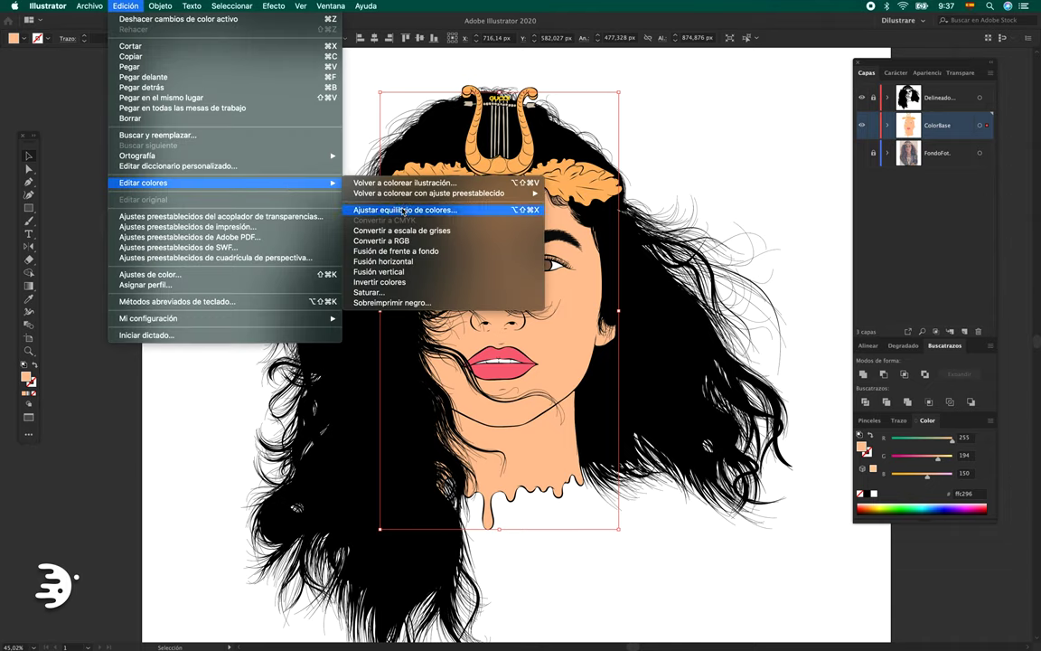
pyautogui.click(404, 210)
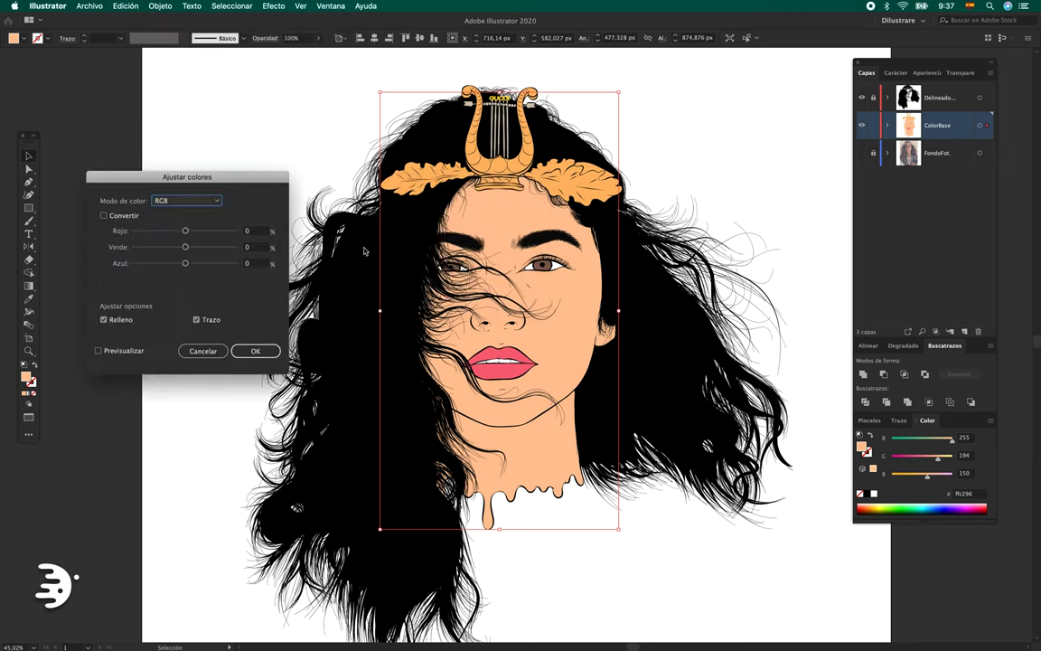
pyautogui.click(107, 357)
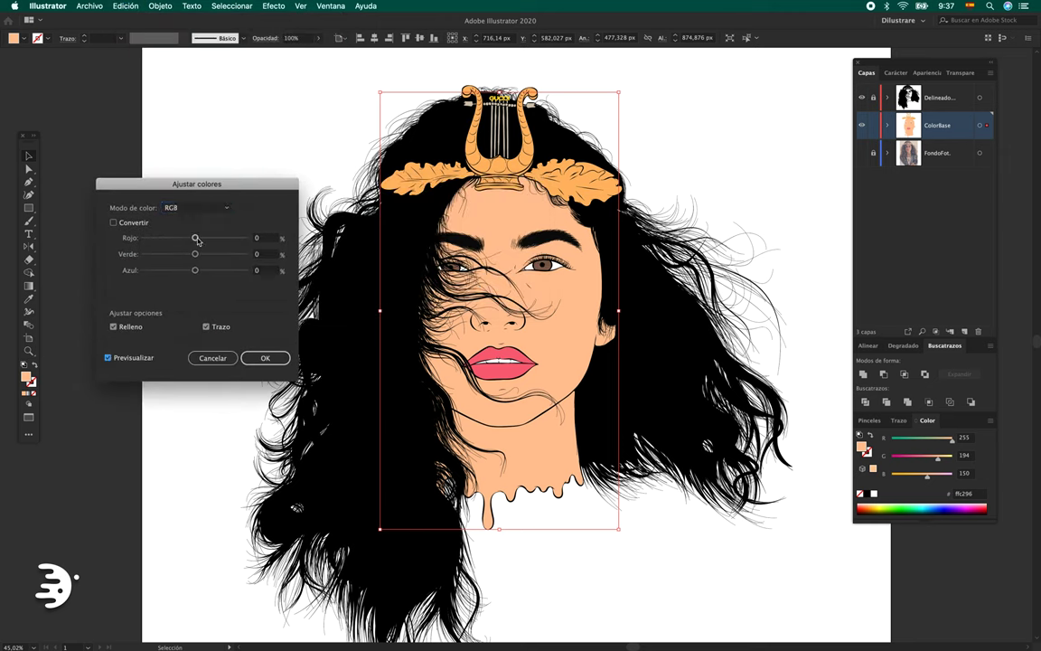
pyautogui.moveTo(197, 240); pyautogui.dragTo(196, 271)
pyautogui.click(132, 358)
# Apply the colour balance, then shift the skin hue to 25 in Recolor Artwork.
pyautogui.press('Return')
pyautogui.click(126, 6)
pyautogui.moveTo(143, 182)
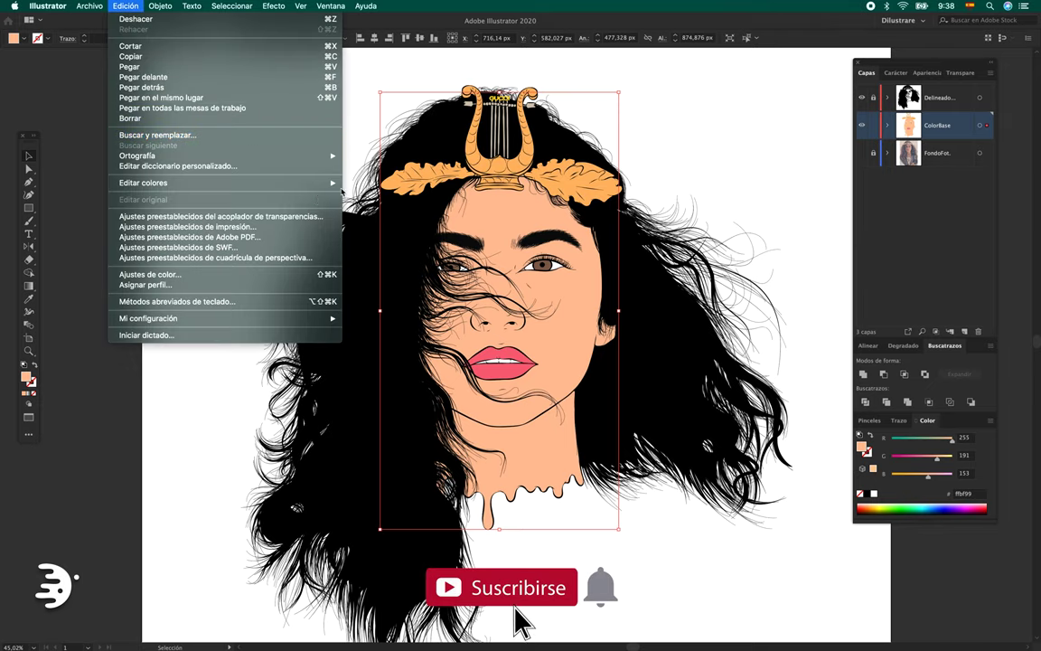
pyautogui.click(506, 182)
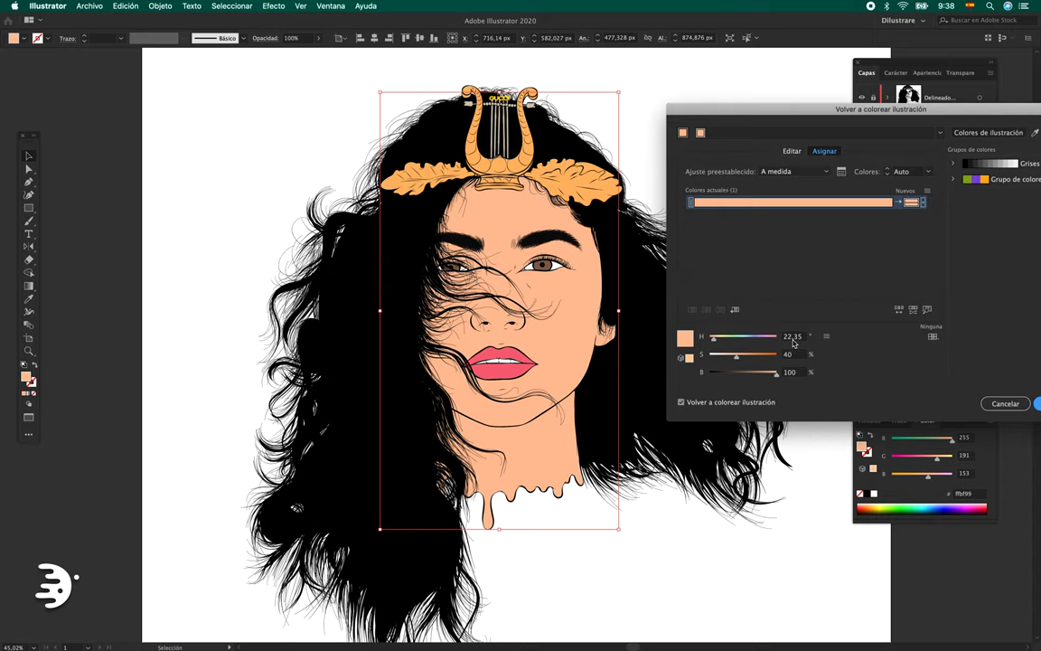
pyautogui.moveTo(714, 341); pyautogui.dragTo(715, 342)
pyautogui.press('Return')
pyautogui.click(750, 291)
pyautogui.scroll(-2, 762, 228)
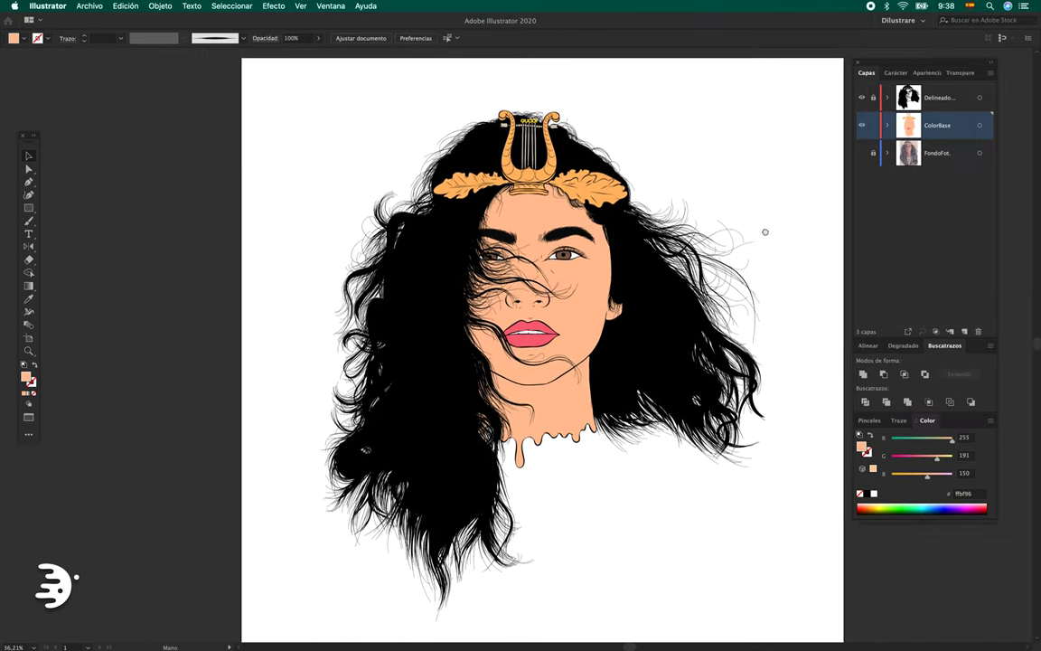
pyautogui.hscroll(2, 782, 253)
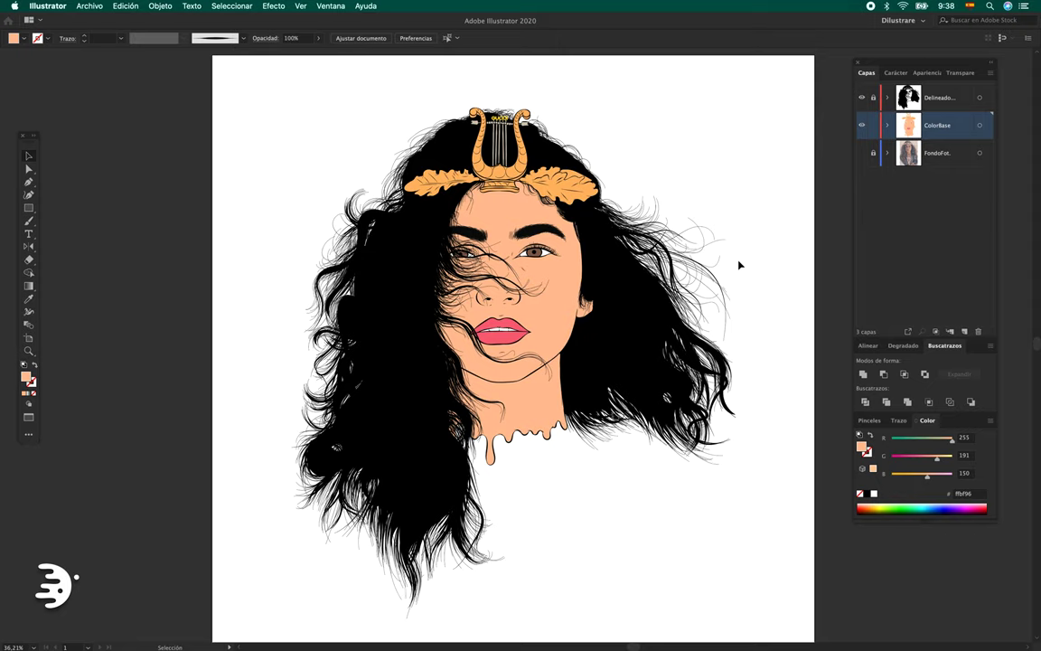
pyautogui.press('super+a')
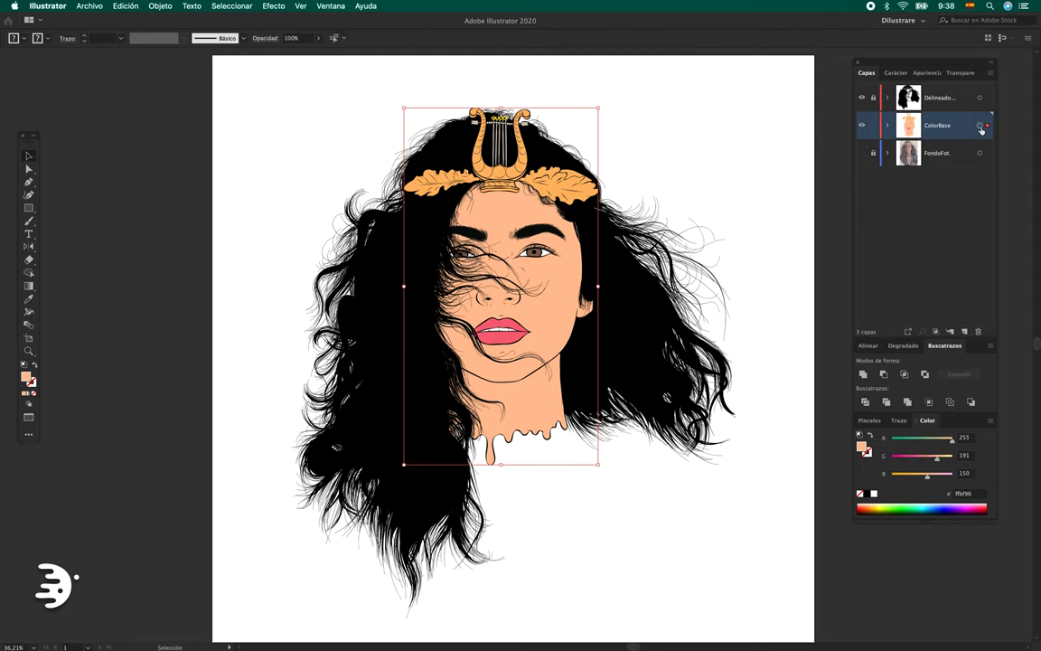
# Recolor with all colours kept, darkening the brown tone and slightly desaturating the orange crown.
pyautogui.click(126, 6)
pyautogui.moveTo(143, 183)
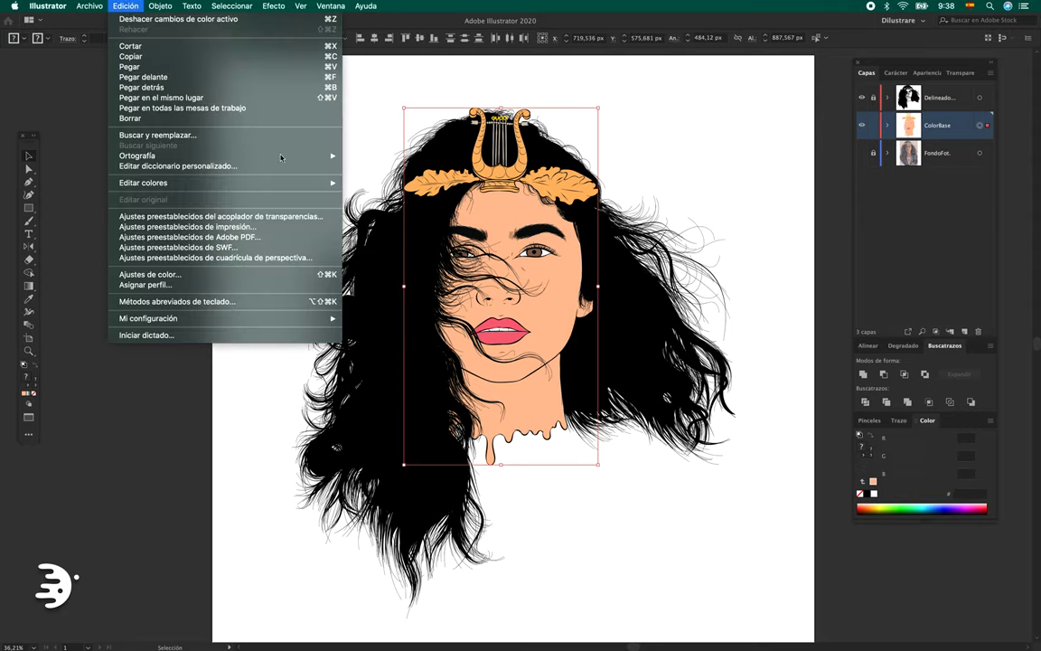
pyautogui.click(586, 234)
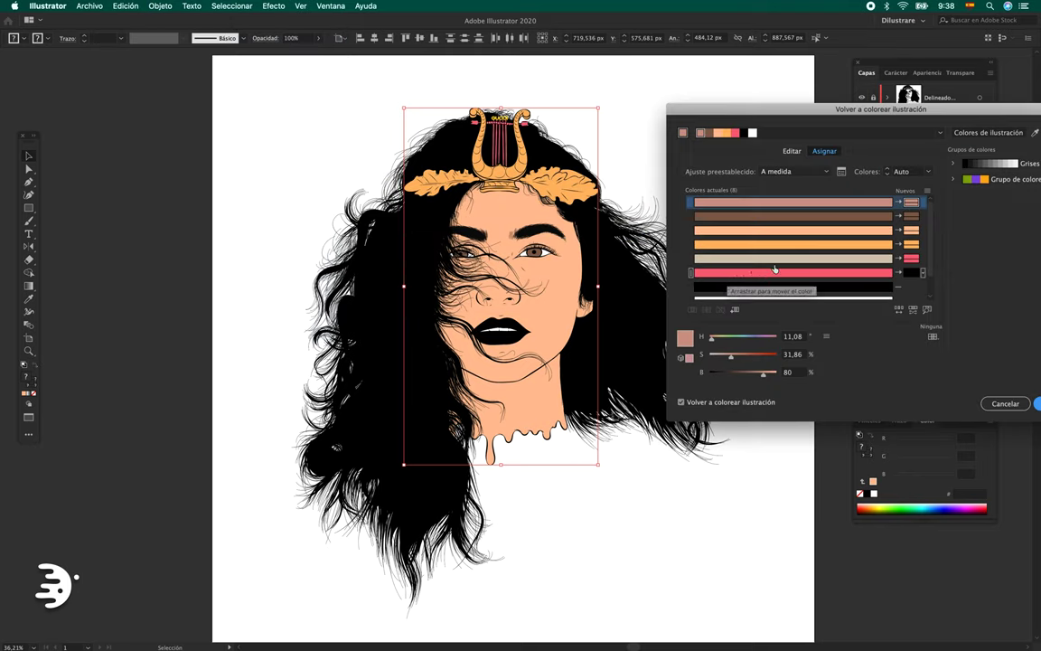
pyautogui.click(929, 171)
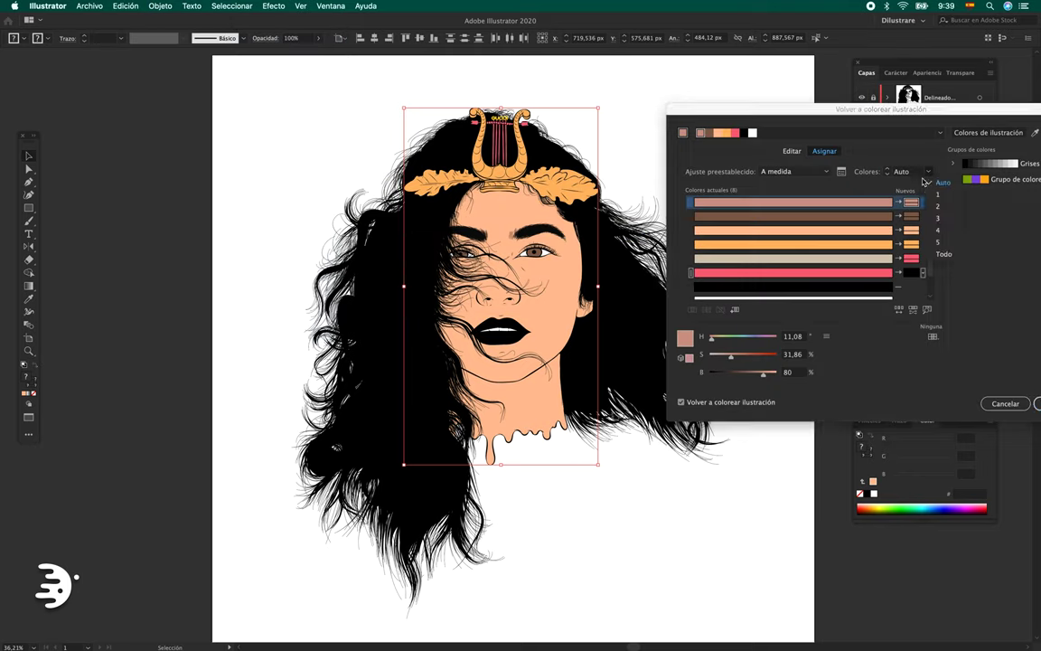
pyautogui.click(944, 255)
pyautogui.click(720, 272)
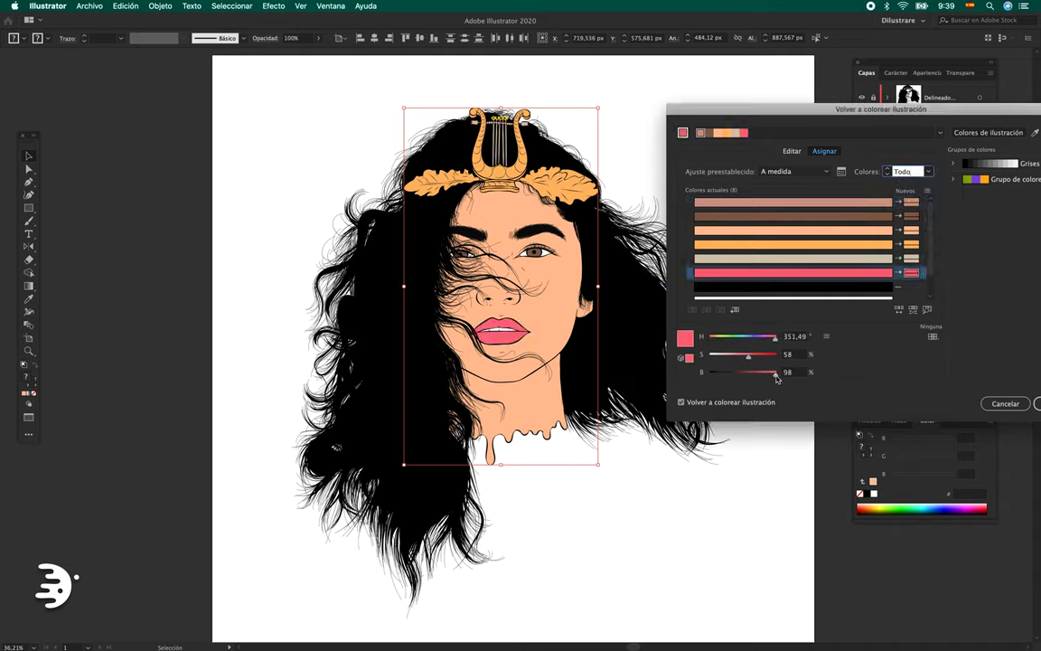
pyautogui.click(792, 216)
pyautogui.moveTo(758, 372); pyautogui.dragTo(752, 358)
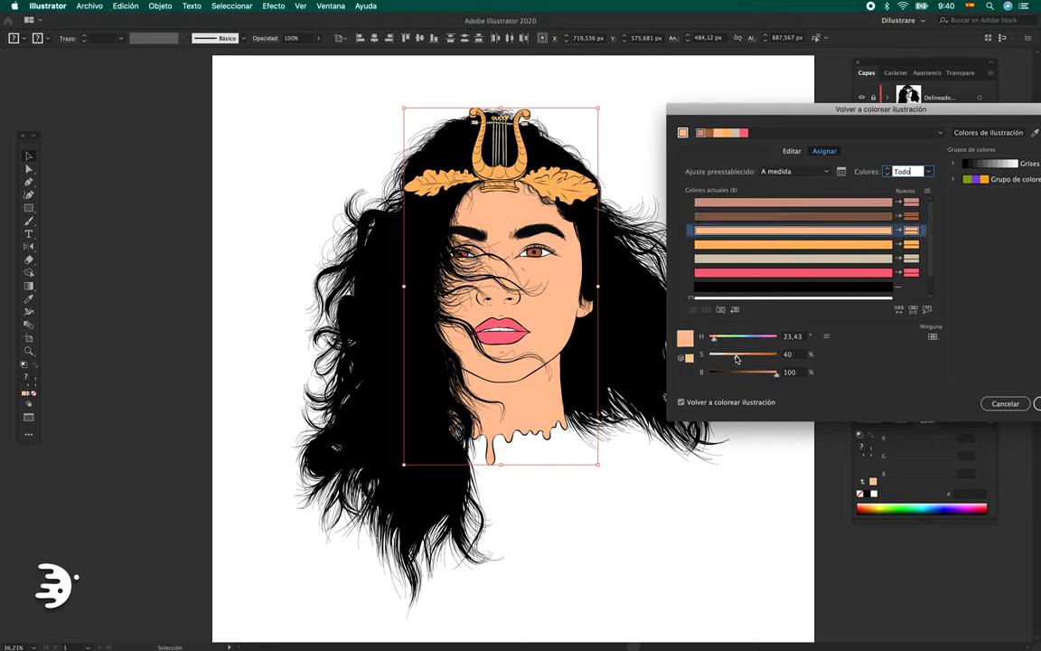
pyautogui.click(739, 245)
pyautogui.moveTo(753, 363); pyautogui.dragTo(750, 363)
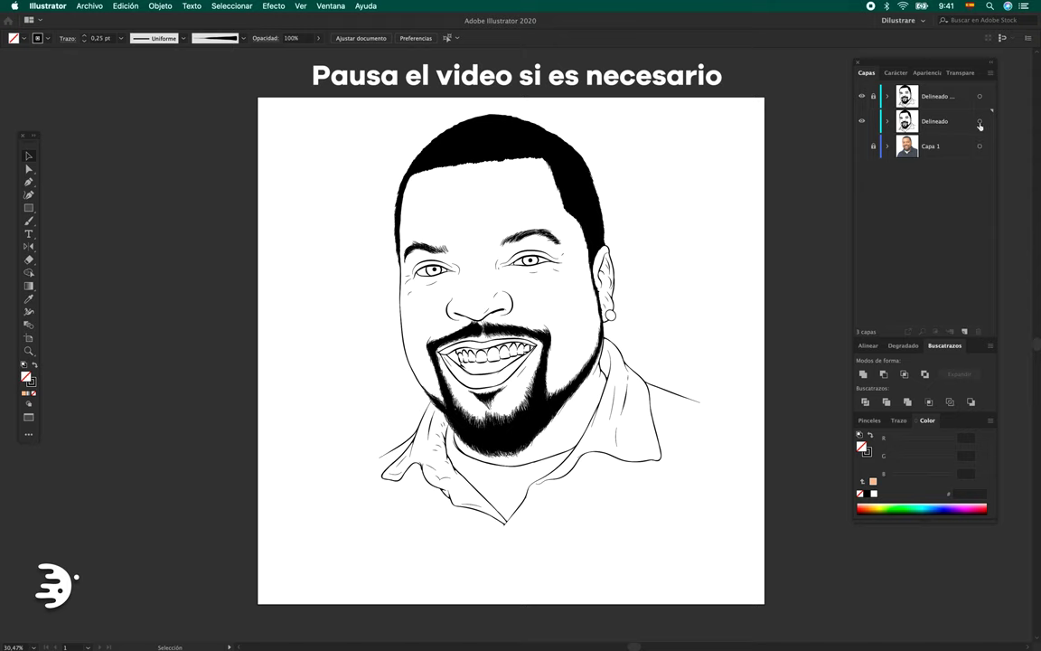
# Expand the Delineado line art and set a tan (bca180) fill colour.
pyautogui.click(980, 121)
pyautogui.click(813, 372)
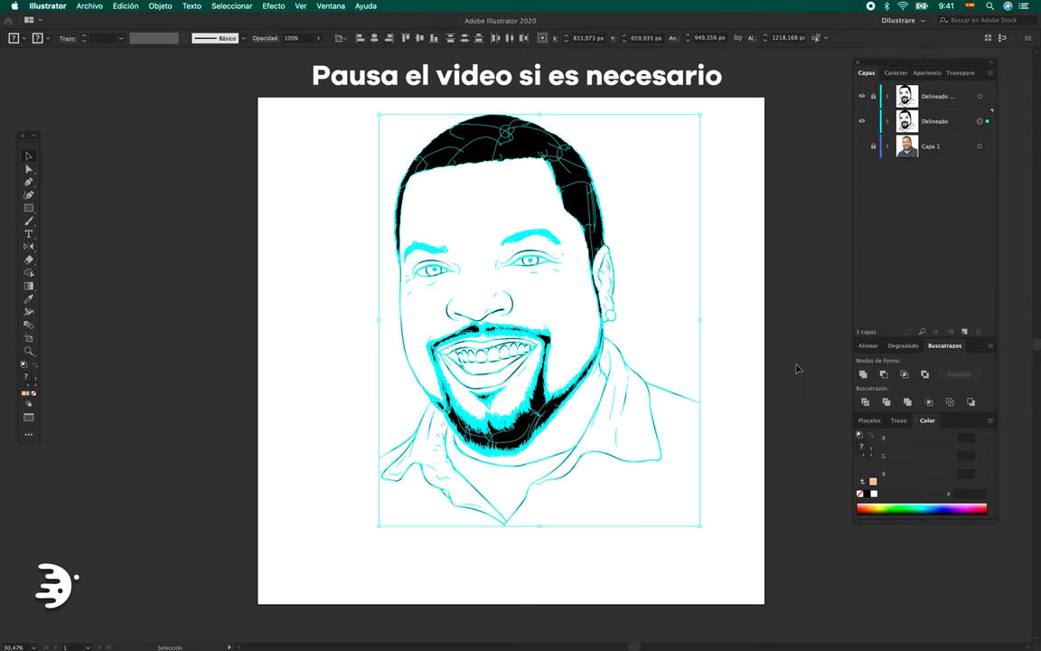
pyautogui.click(795, 389)
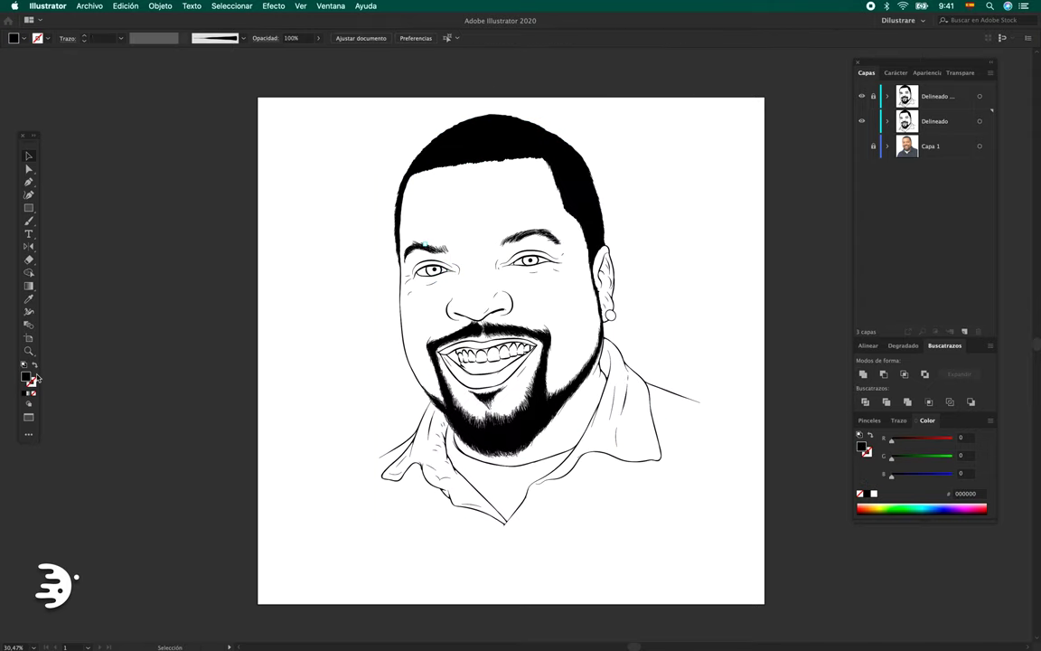
pyautogui.doubleClick(25, 377)
pyautogui.click(374, 419)
pyautogui.press('Return')
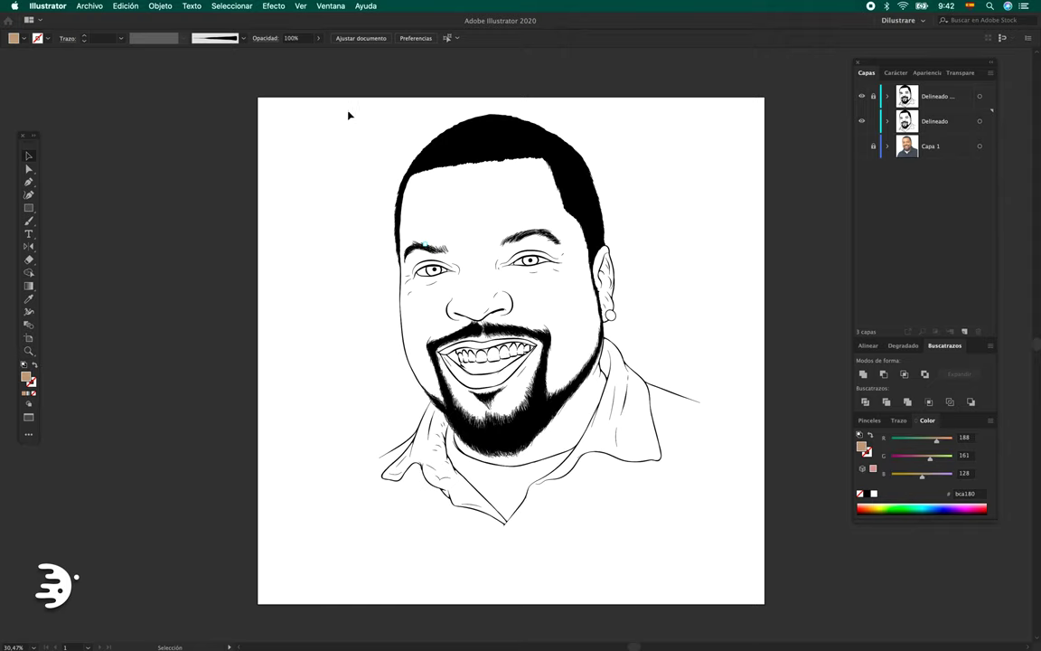
# Draw a tan rectangle over the portrait and trim it to the skin areas.
pyautogui.press('m')
pyautogui.moveTo(334, 107); pyautogui.dragTo(729, 540)
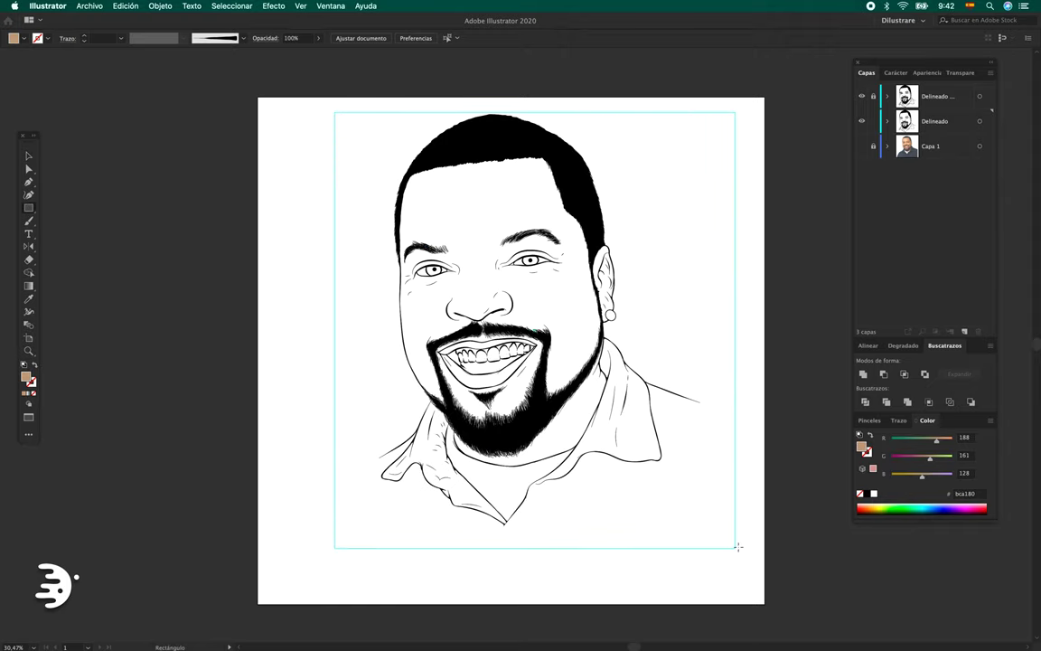
pyautogui.press('v')
pyautogui.hotkey('shift', 'Left')
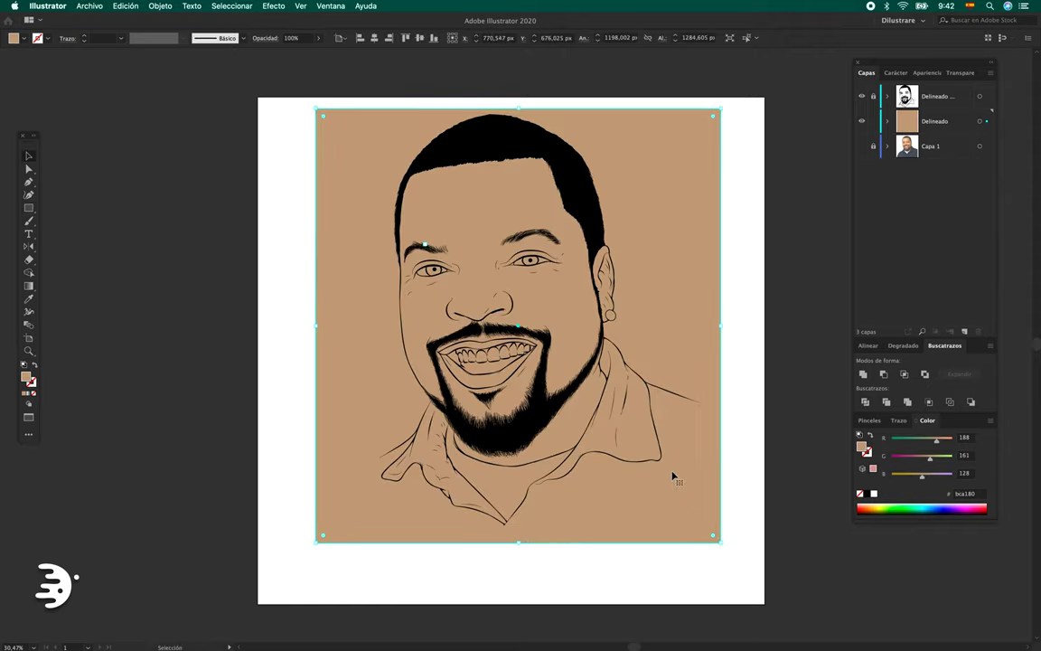
pyautogui.hotkey('shift', 'Left')
pyautogui.hotkey('shift', 'Left')
pyautogui.hotkey('ctrl', 'a')
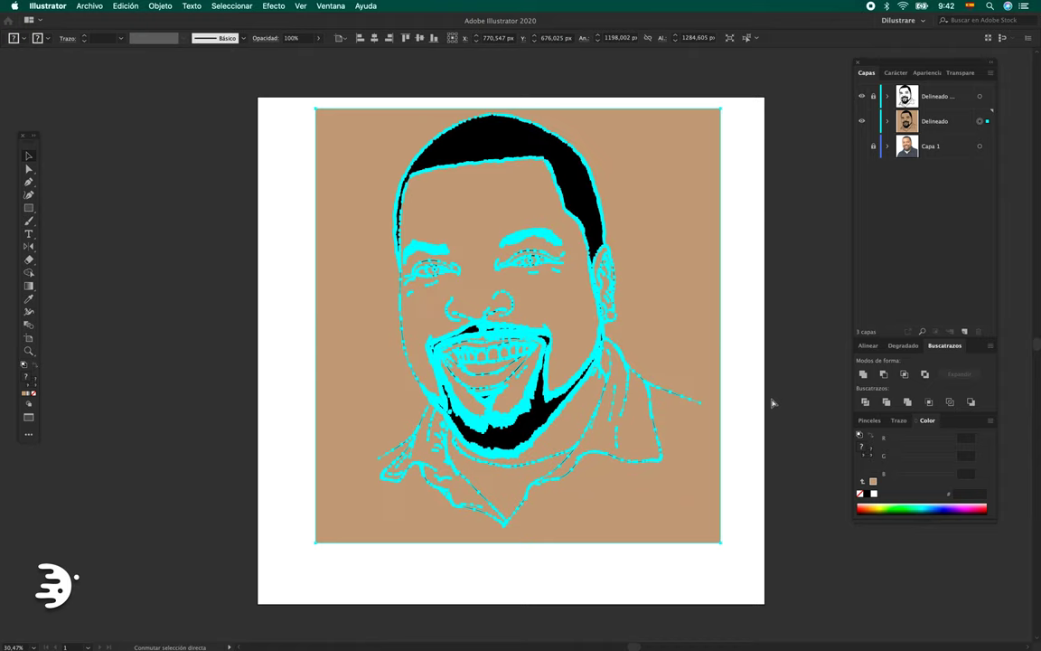
pyautogui.click(722, 372)
pyautogui.click(763, 378)
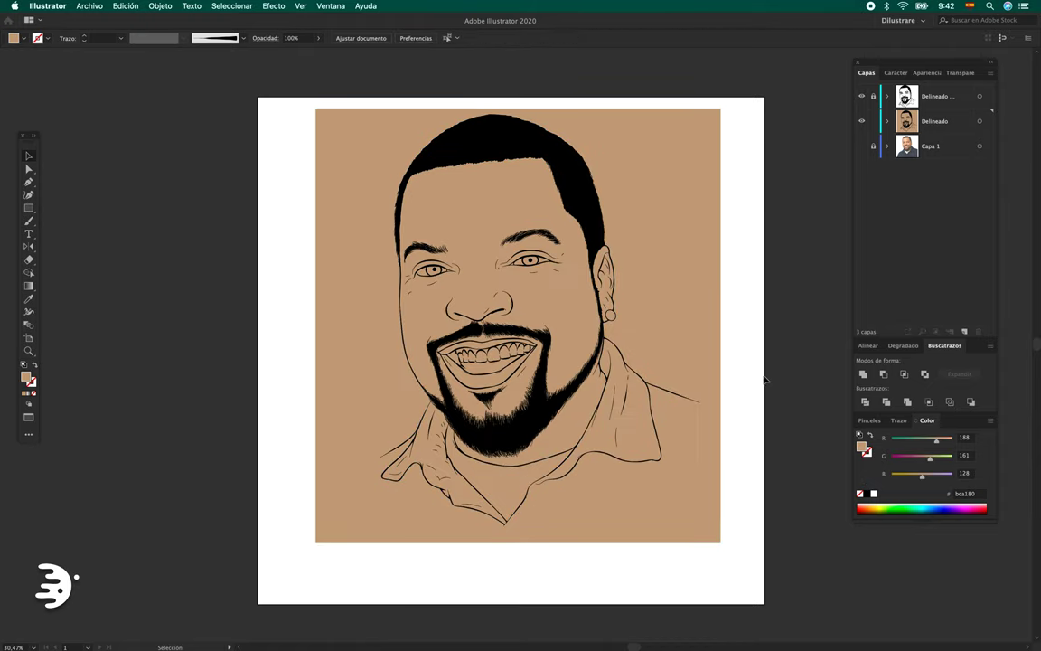
pyautogui.hotkey('ctrl', 'a')
pyautogui.hotkey('ctrl', '7')
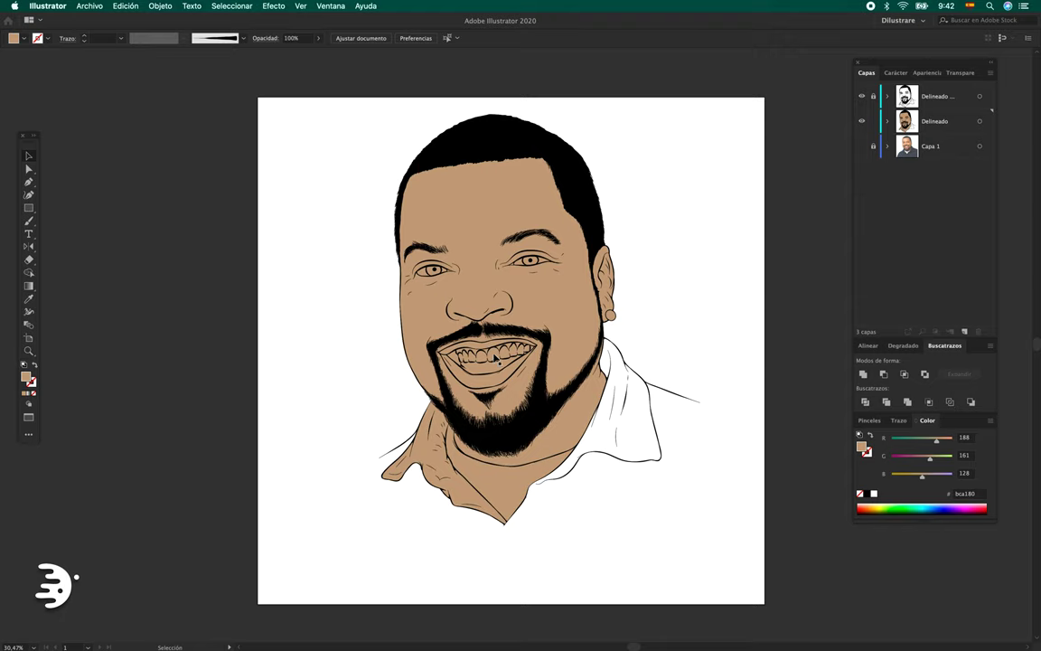
# Fill the bearded man's teeth with white.
pyautogui.click(496, 360)
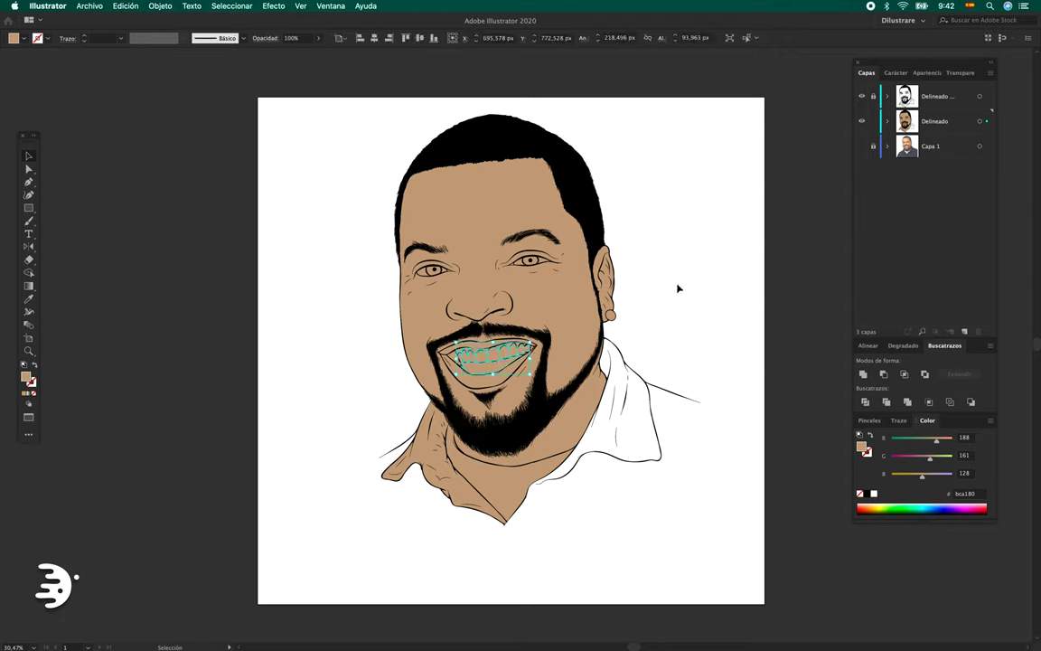
pyautogui.press('d')
pyautogui.click(681, 326)
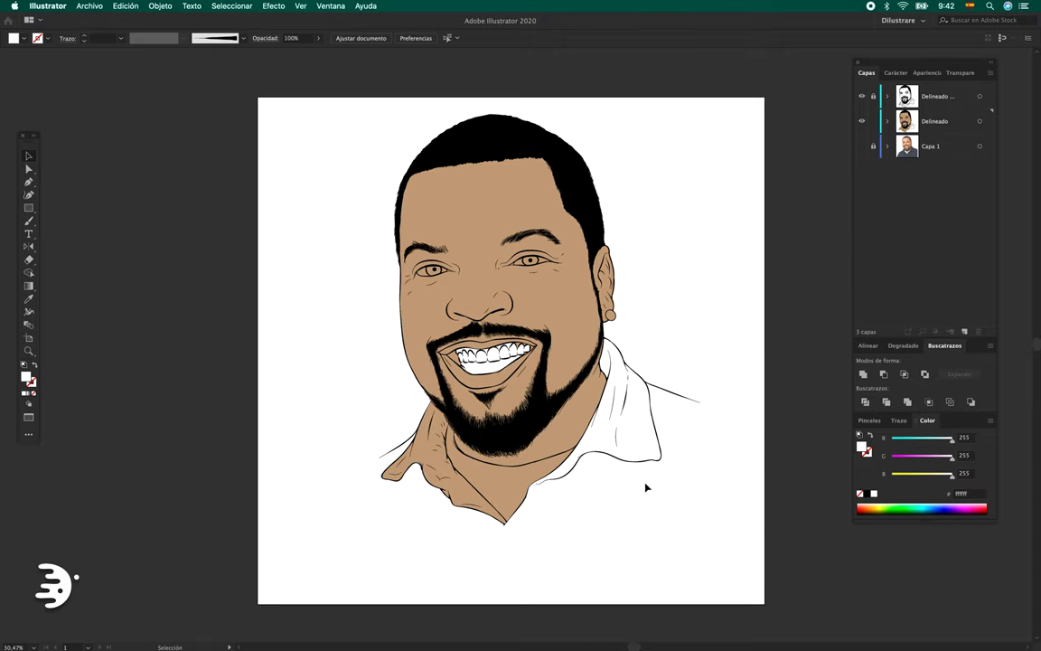
pyautogui.moveTo(628, 490); pyautogui.dragTo(616, 499)
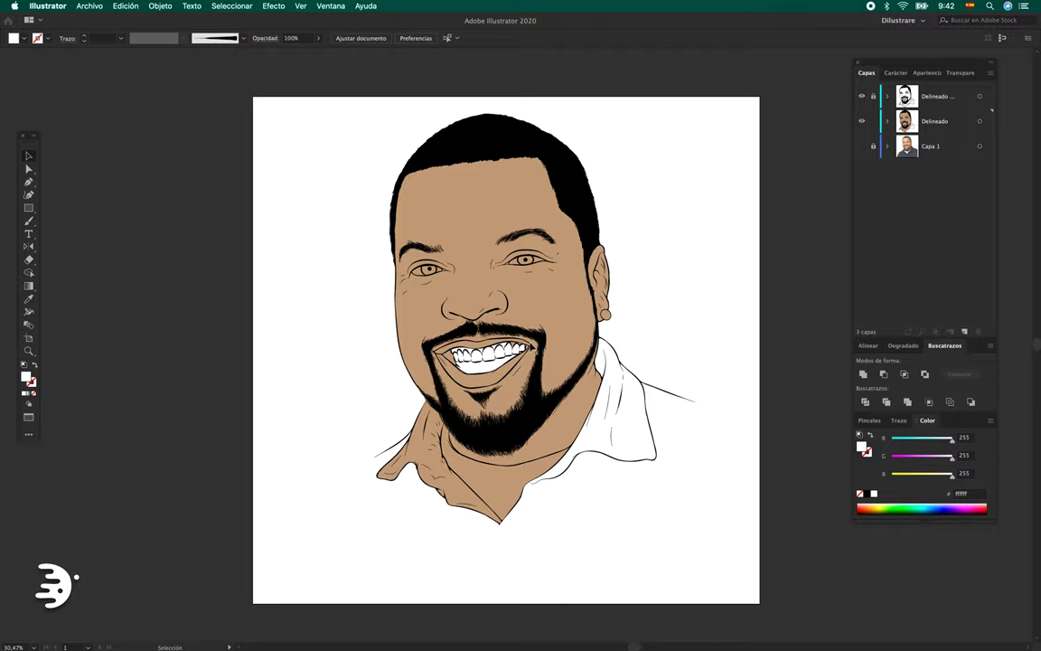
# Zoom in to inspect the collar, beard and teeth, then return to the full artboard.
pyautogui.press('z')
pyautogui.moveTo(604, 488)
pyautogui.mouseDown()
pyautogui.moveTo(695, 523)
pyautogui.moveTo(660, 495)
pyautogui.moveTo(525, 434)
pyautogui.moveTo(479, 327)
pyautogui.moveTo(494, 375)
pyautogui.moveTo(525, 339)
pyautogui.mouseUp()
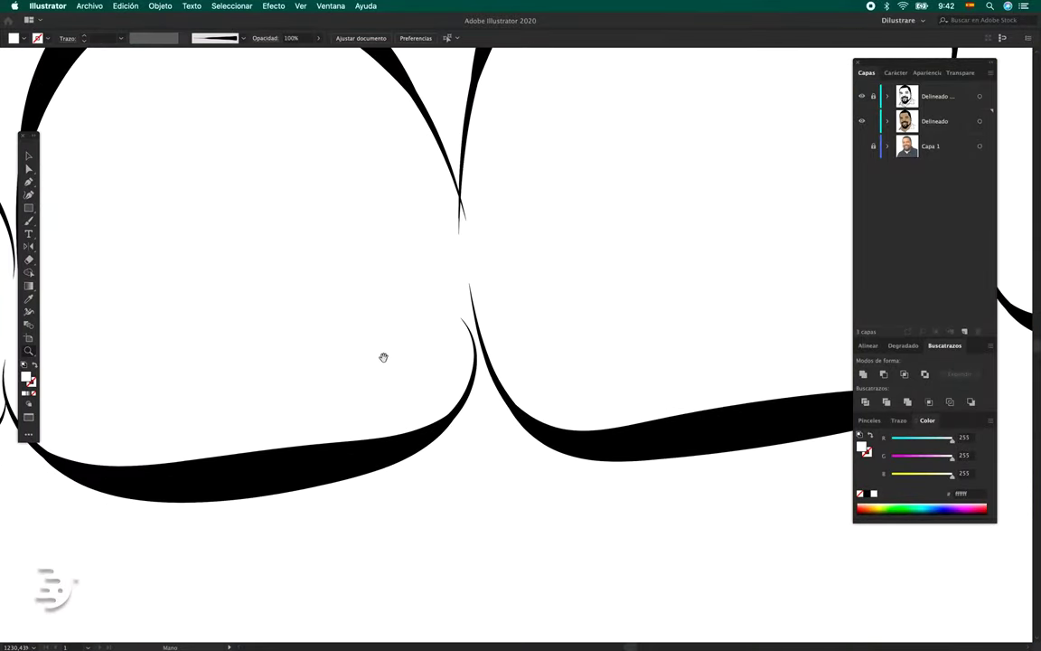
pyautogui.moveTo(384, 357)
pyautogui.mouseDown()
pyautogui.moveTo(570, 341)
pyautogui.moveTo(528, 322)
pyautogui.moveTo(496, 256)
pyautogui.moveTo(517, 294)
pyautogui.mouseUp()
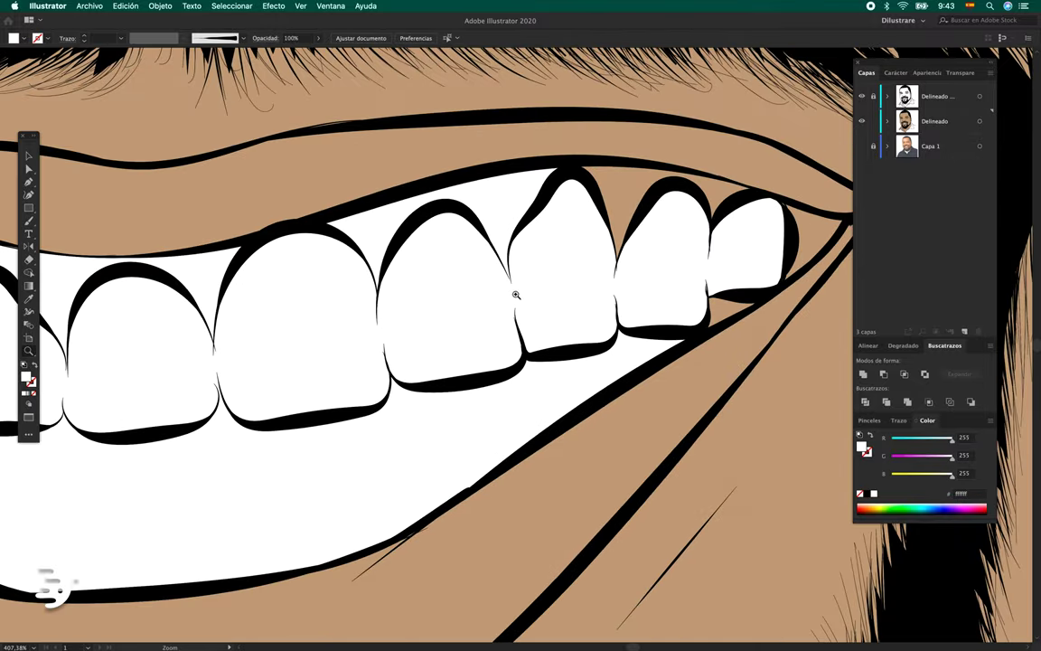
pyautogui.hotkey('ctrl', '0')
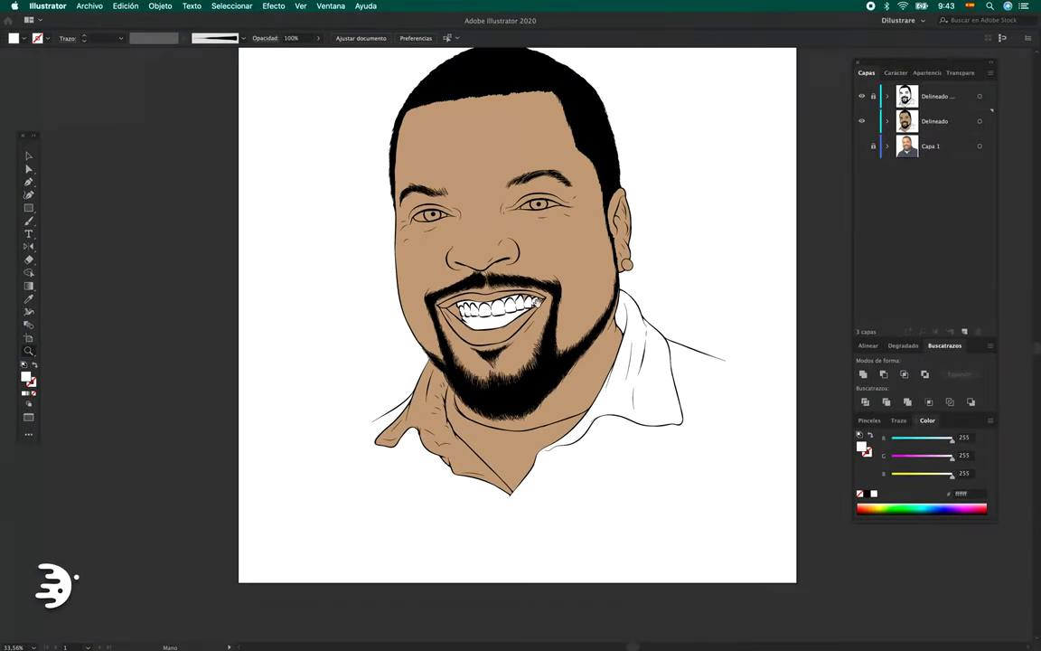
pyautogui.press('v')
pyautogui.press('a')
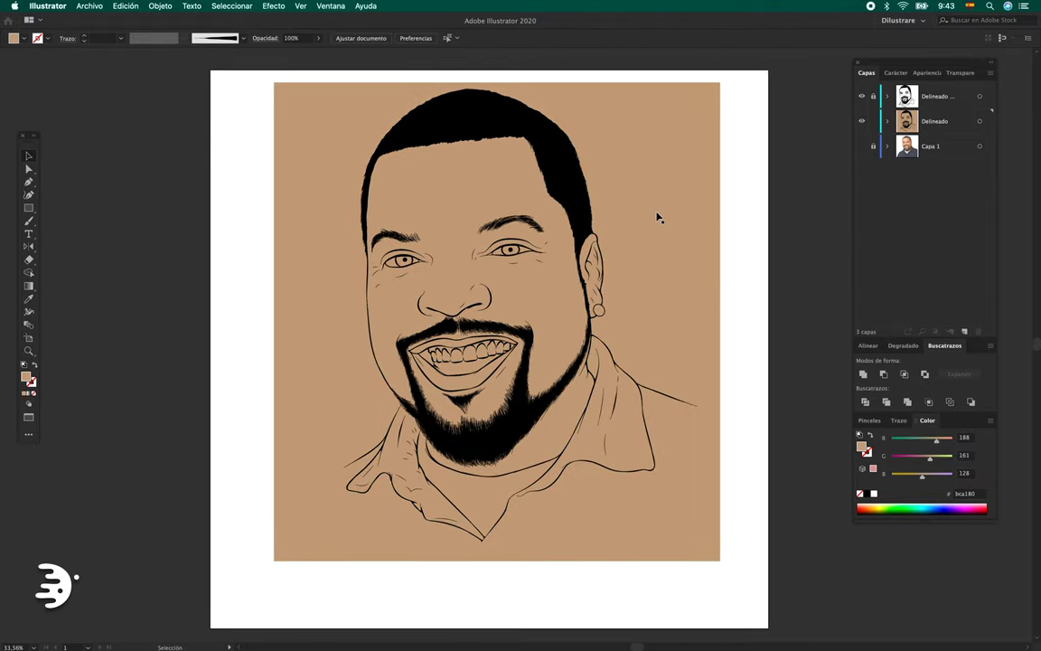
# Isolate the man's tan background compound path and open Eraser Tool Options at 0.1 pt.
pyautogui.click(672, 217)
pyautogui.press('Delete')
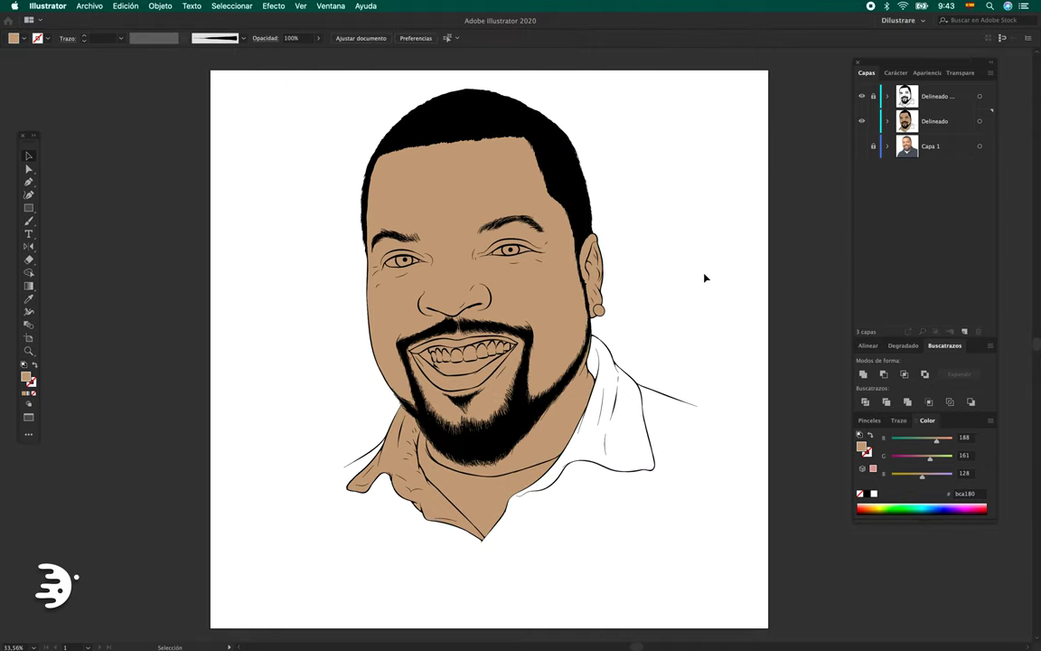
pyautogui.scroll(-1, 682, 326)
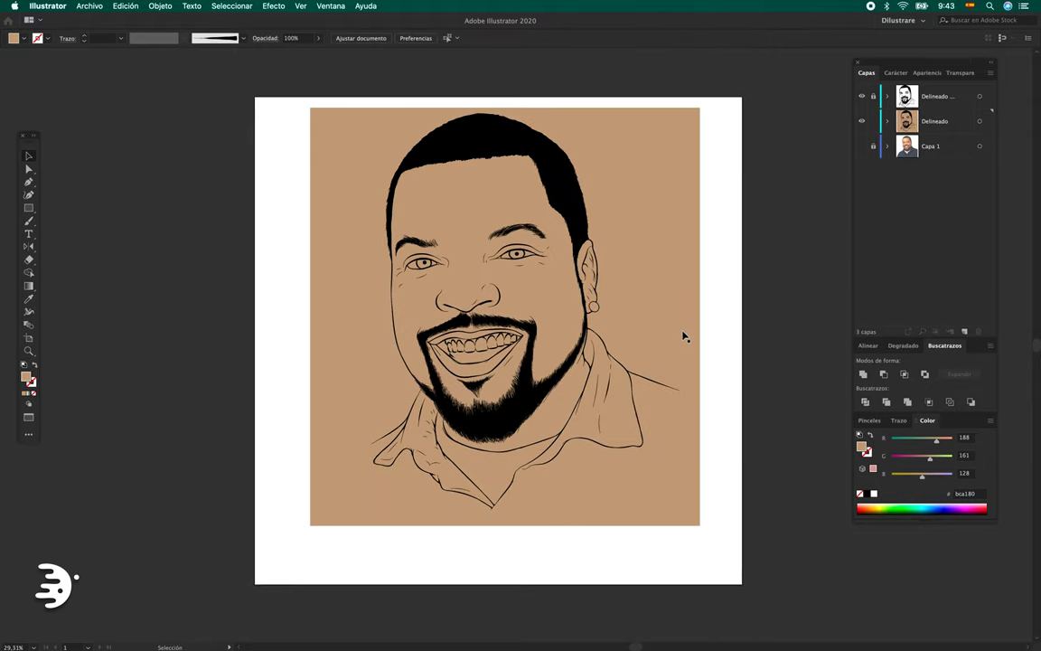
pyautogui.click(654, 336)
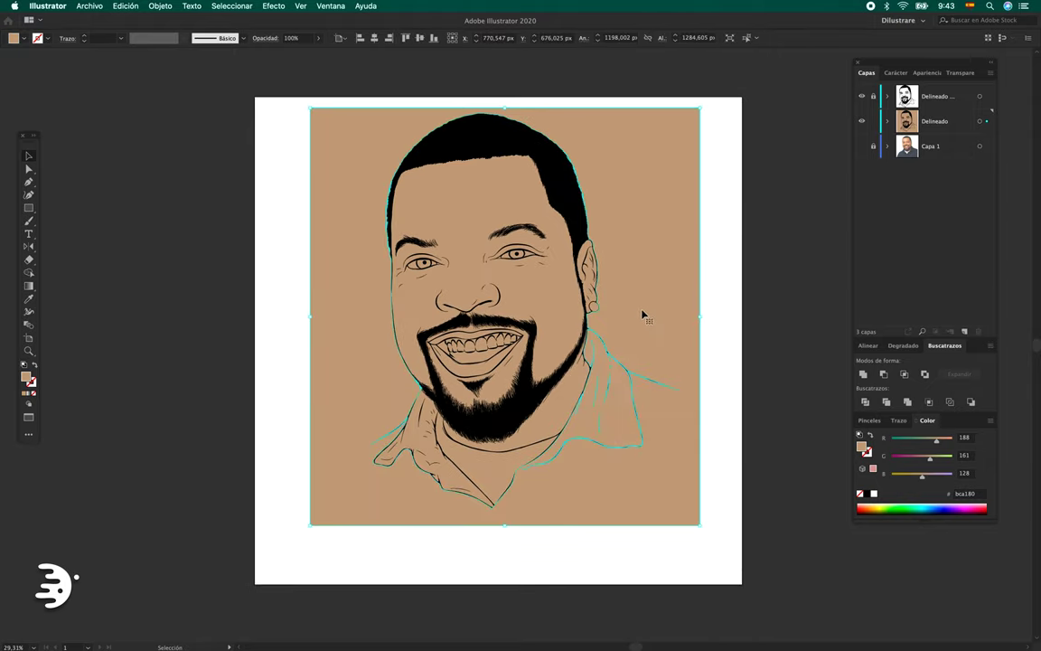
pyautogui.rightClick(643, 315)
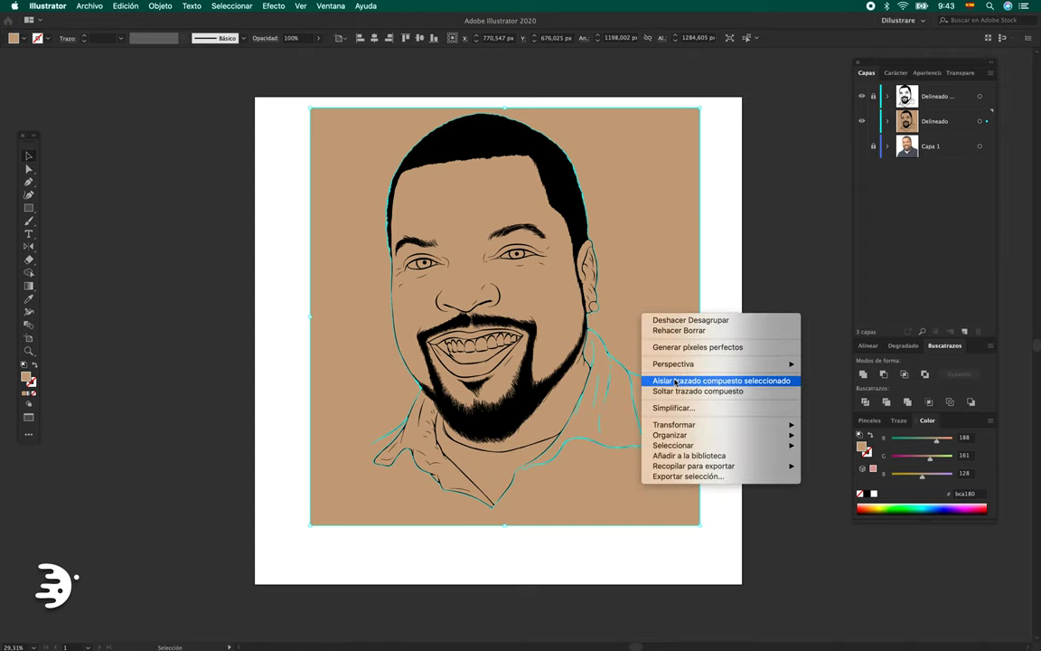
pyautogui.click(675, 381)
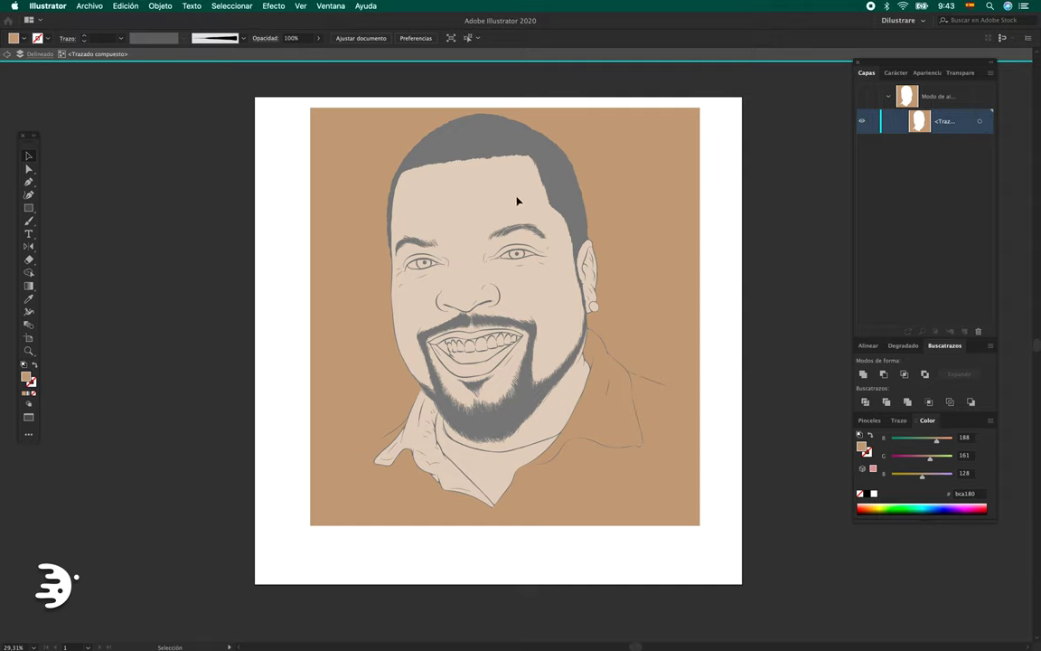
pyautogui.click(29, 261)
pyautogui.doubleClick(30, 262)
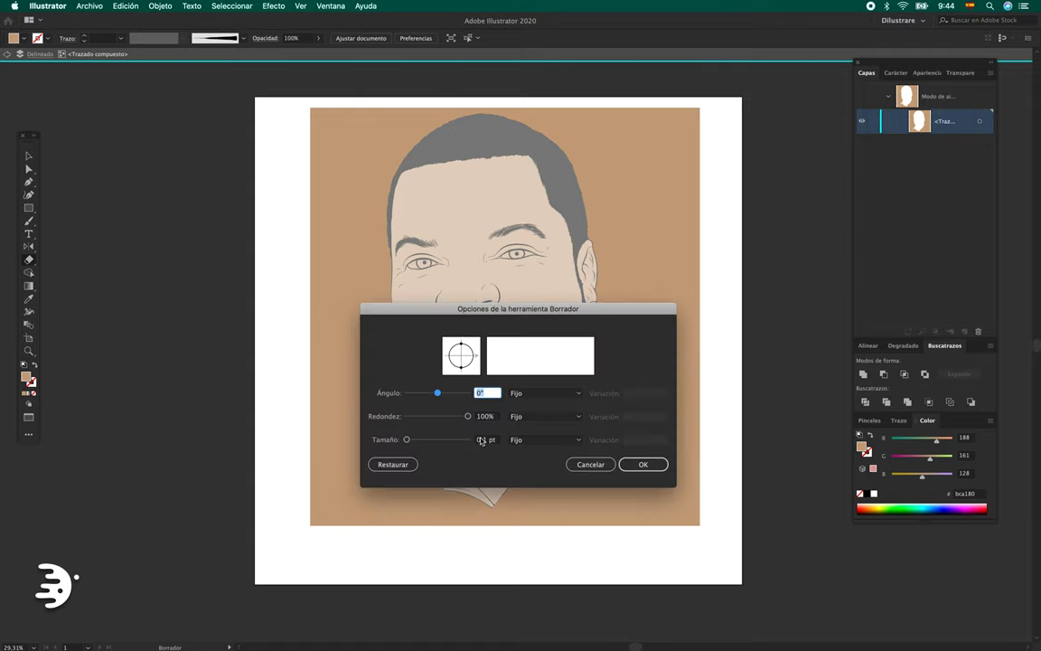
# Erase a hairline cut along the collar curve with a 0.1 pt eraser.
pyautogui.click(642, 464)
pyautogui.scroll(3, 529, 456)
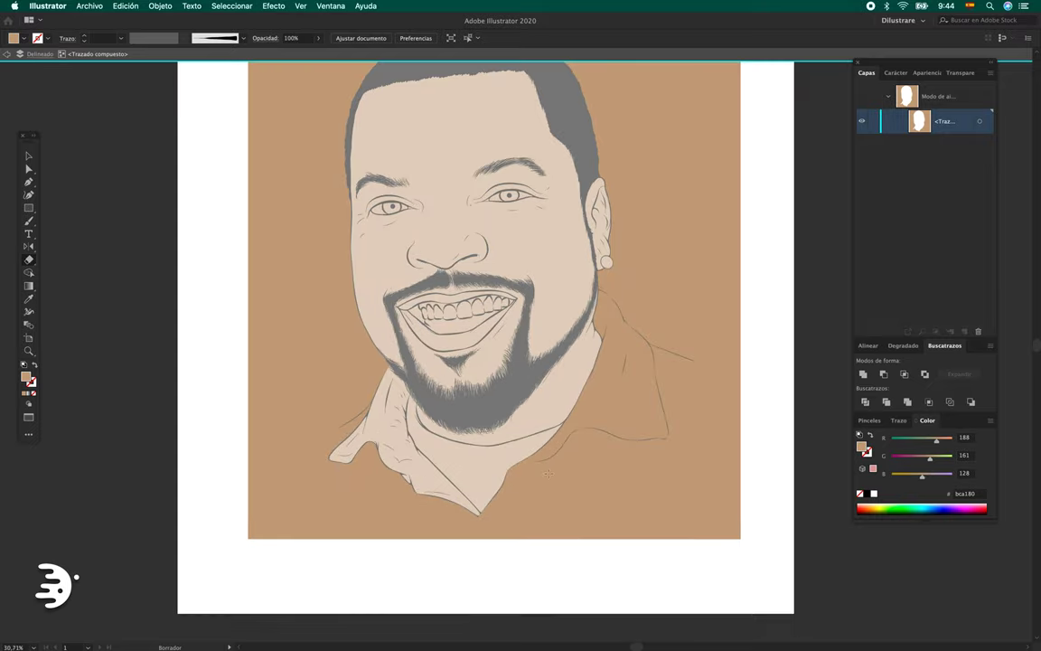
pyautogui.scroll(5, 527, 456)
pyautogui.scroll(5, 526, 458)
pyautogui.scroll(4, 524, 461)
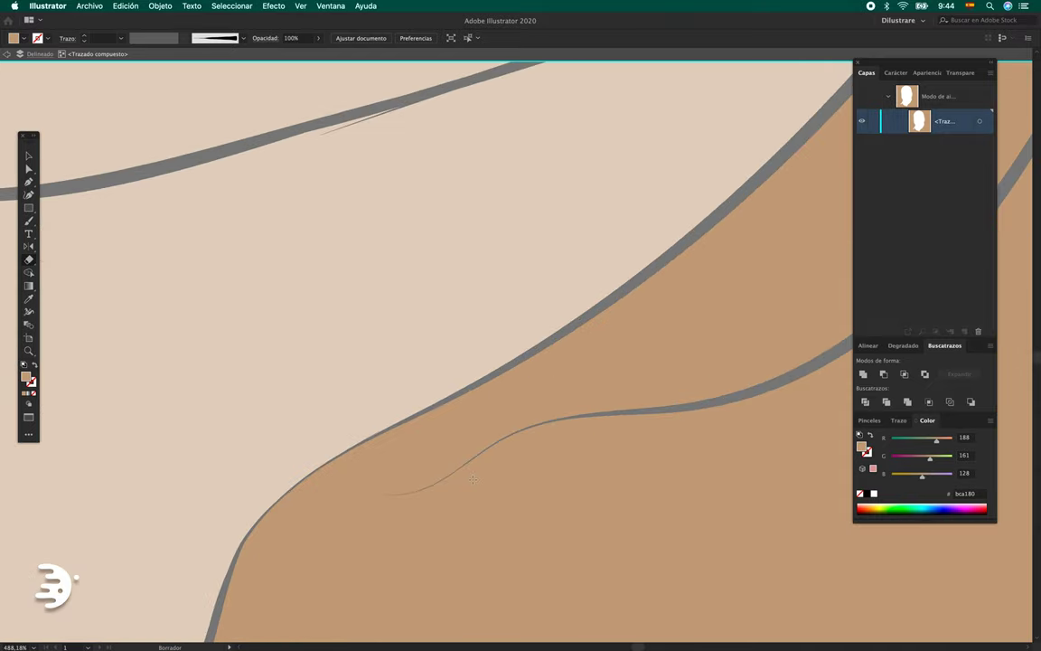
pyautogui.scroll(3, 523, 464)
pyautogui.scroll(2, 523, 463)
pyautogui.scroll(2, 517, 470)
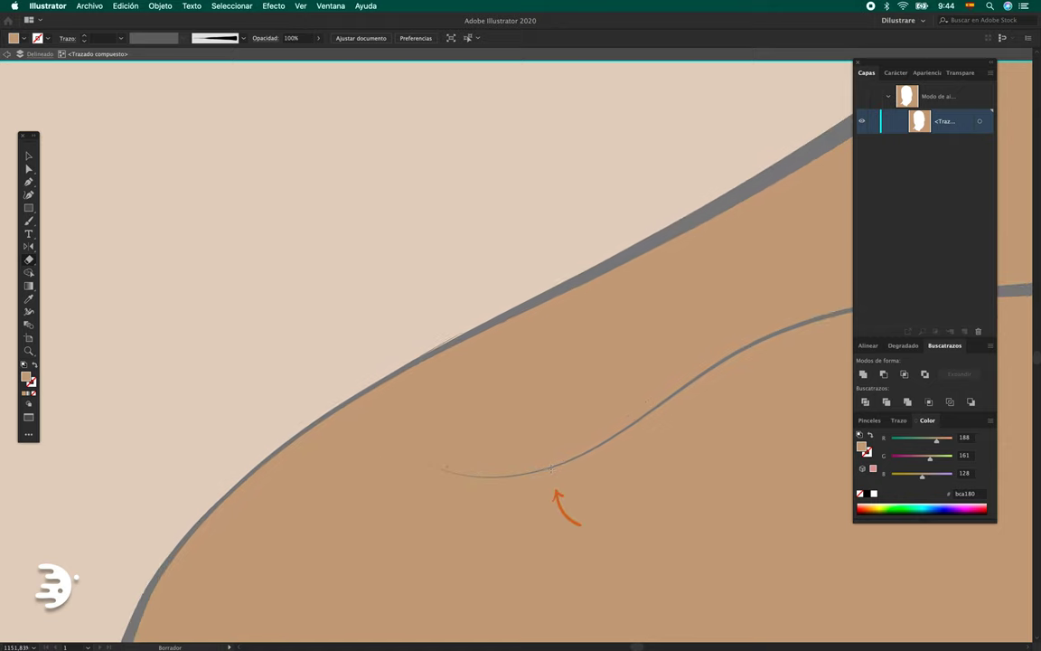
pyautogui.moveTo(542, 471); pyautogui.dragTo(517, 473)
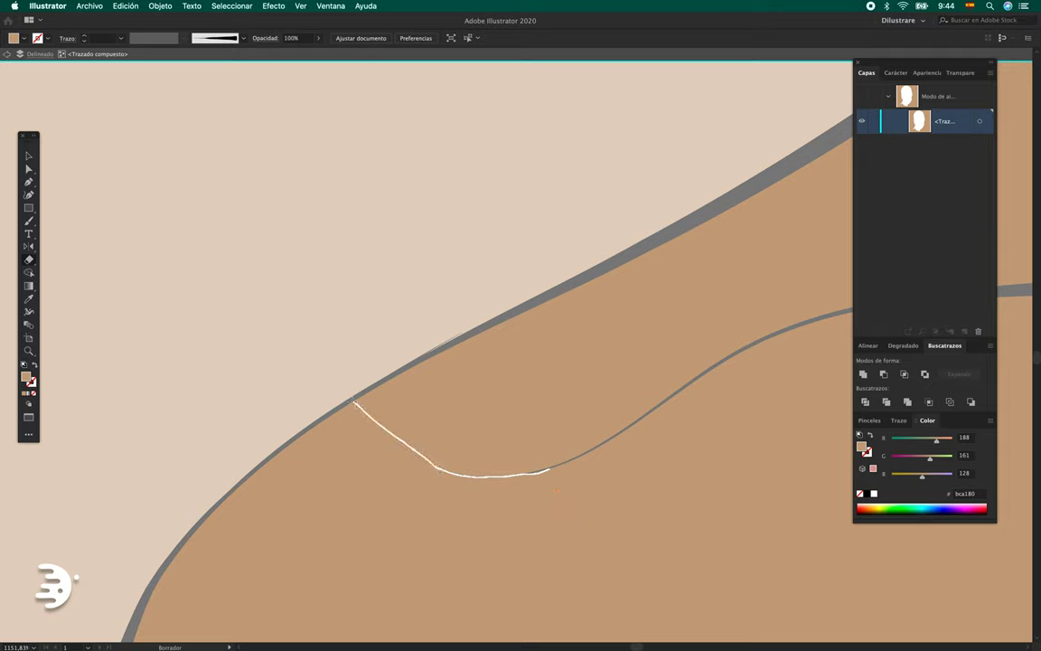
pyautogui.moveTo(356, 403); pyautogui.dragTo(362, 424)
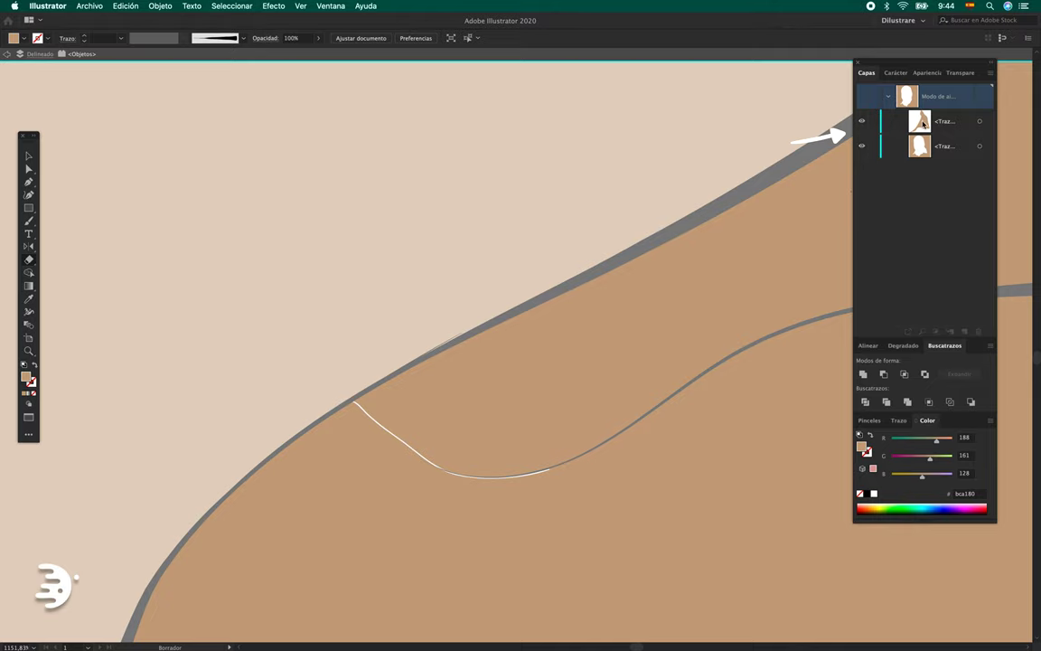
# Exit isolation mode and fit the whole artboard in view.
pyautogui.scroll(-3, 627, 340)
pyautogui.scroll(-3, 614, 357)
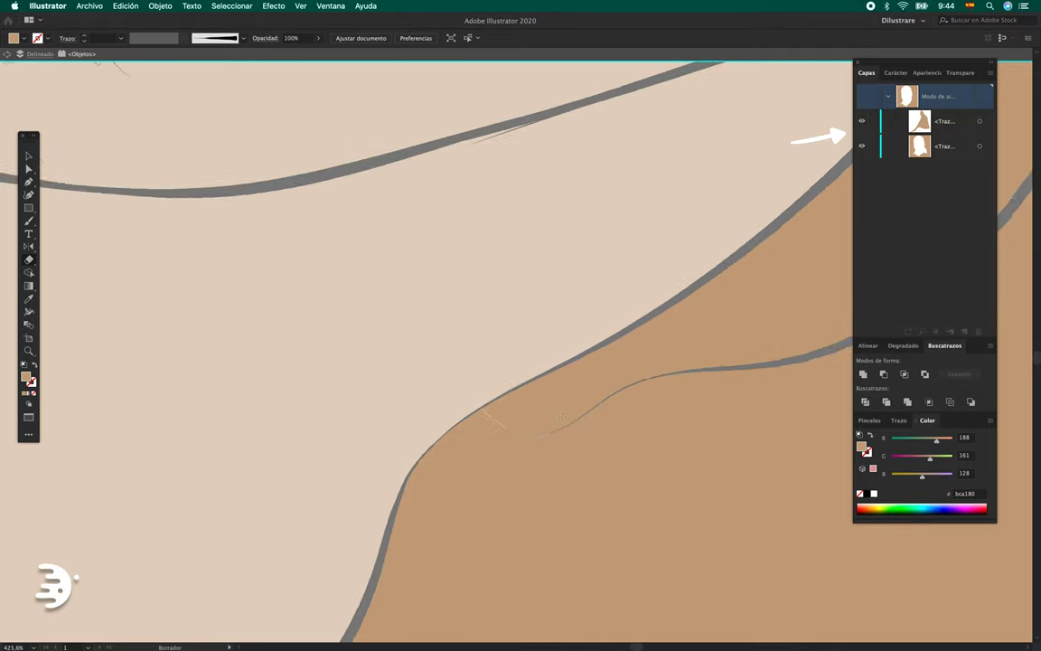
pyautogui.scroll(-3, 597, 379)
pyautogui.scroll(-3, 564, 417)
pyautogui.press('v')
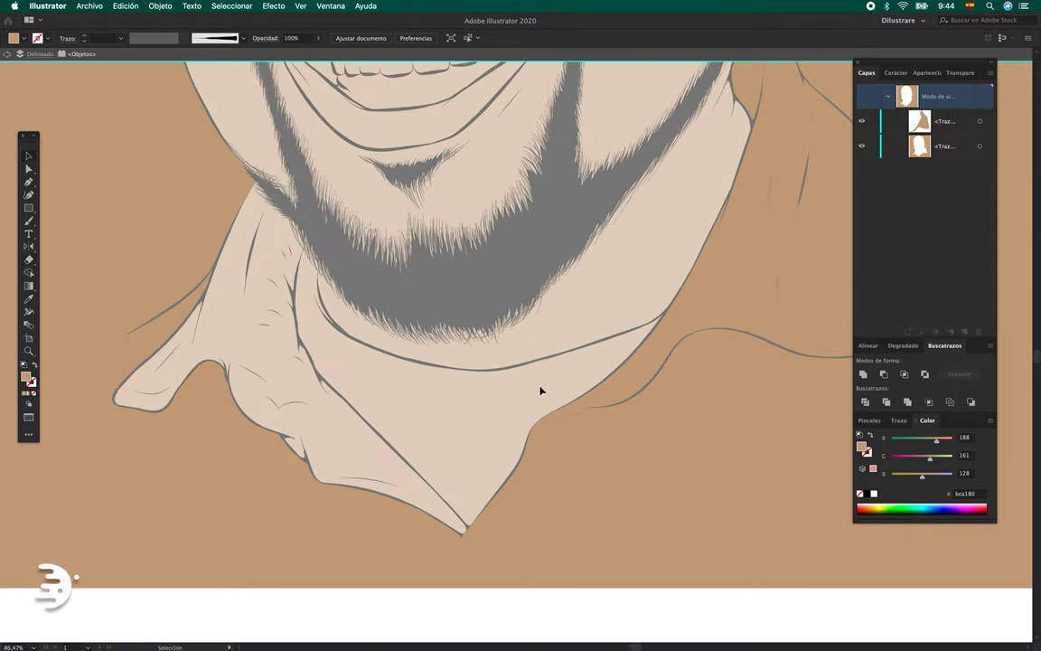
pyautogui.press('Escape')
pyautogui.scroll(-2, 540, 391)
pyautogui.scroll(5, 463, 316)
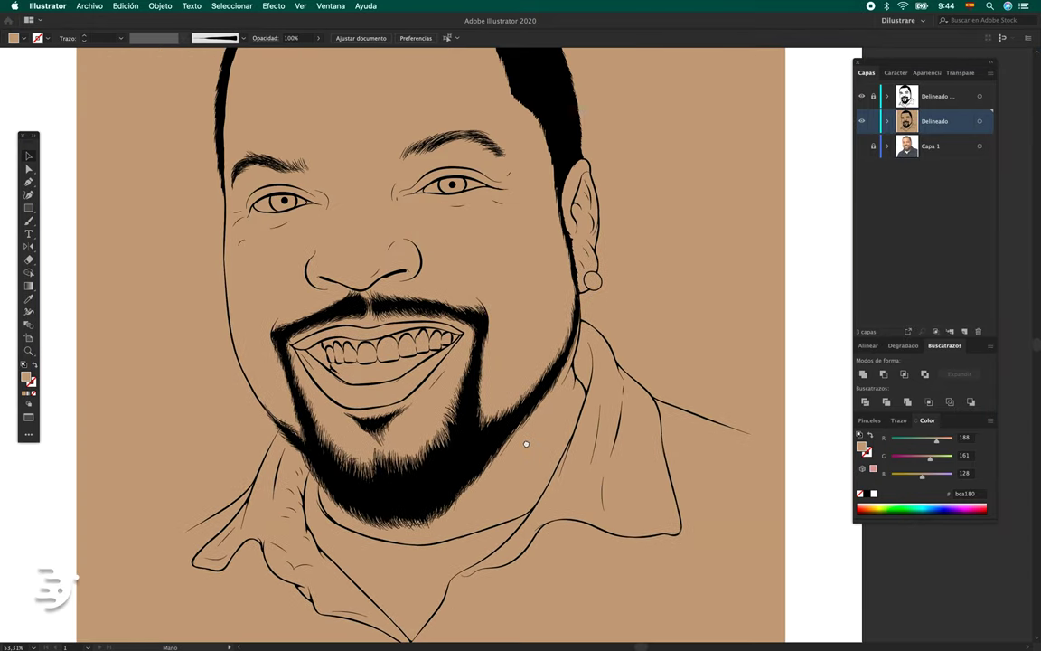
pyautogui.hotkey('ctrl', '0')
# Trim the tan fill to the figure's silhouette with a clipping mask.
pyautogui.hotkey('ctrl', 'a')
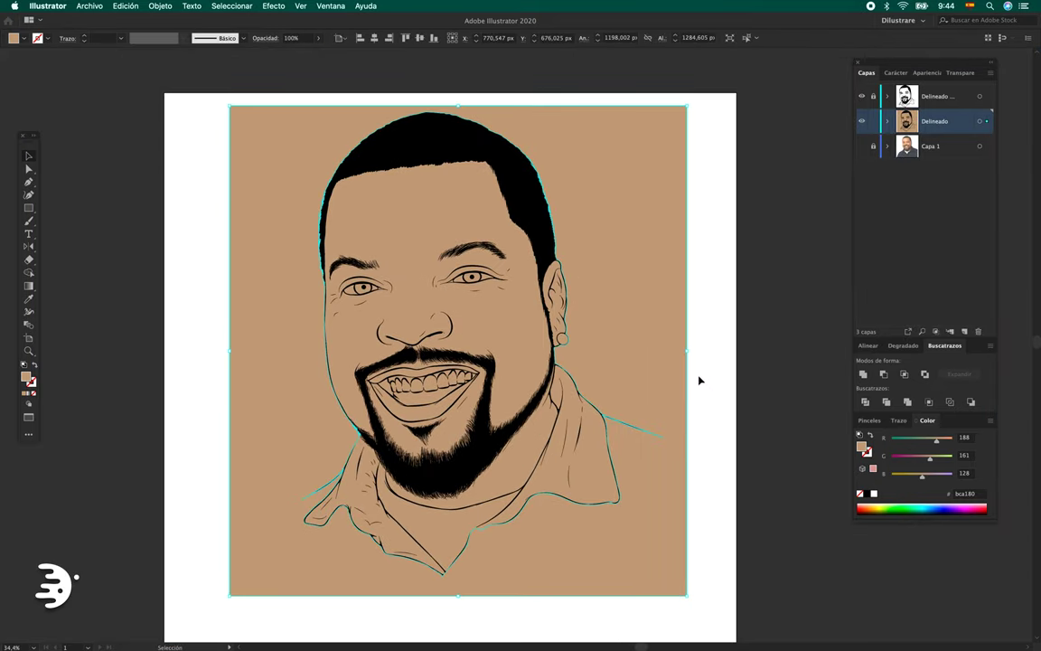
pyautogui.hotkey('ctrl', '7')
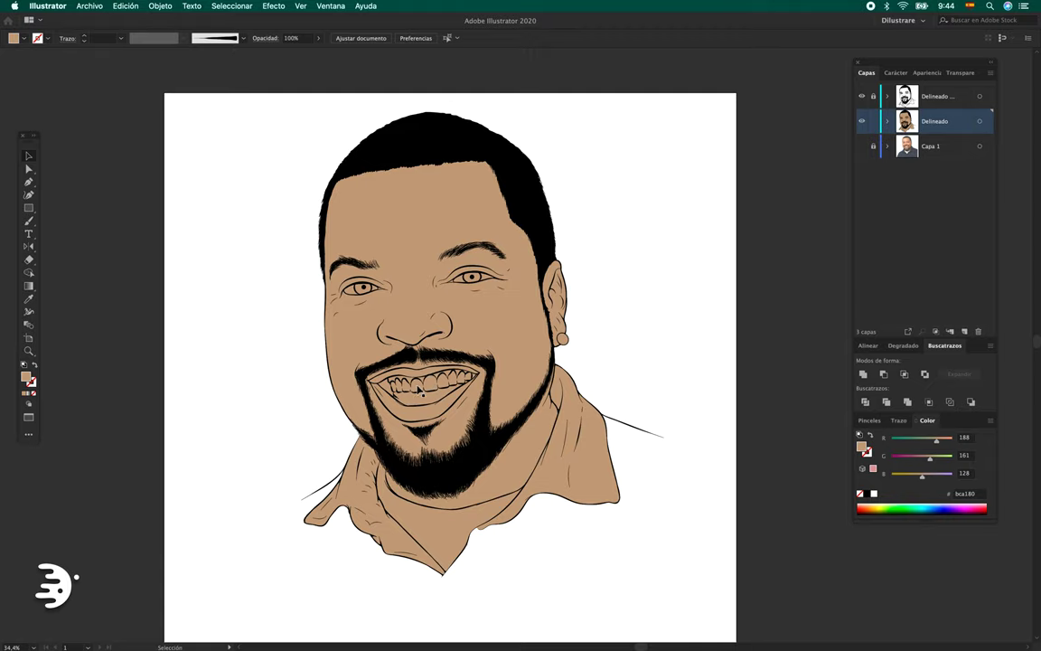
pyautogui.scroll(3, 418, 397)
pyautogui.scroll(3, 443, 384)
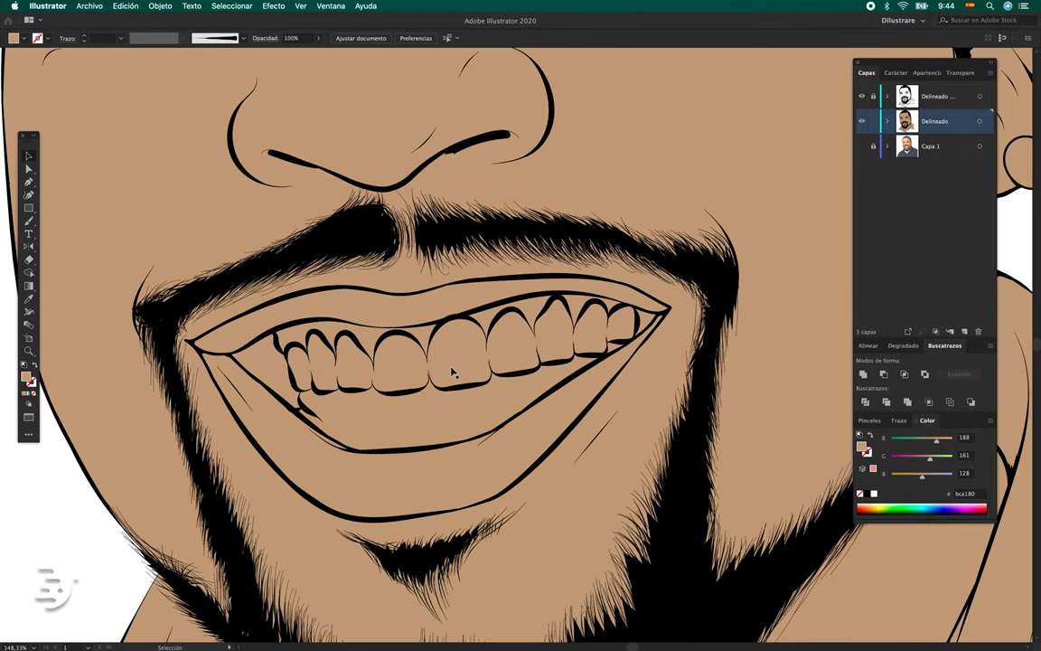
# Isolate the teeth group for editing.
pyautogui.click(452, 372)
pyautogui.scroll(3, 450, 366)
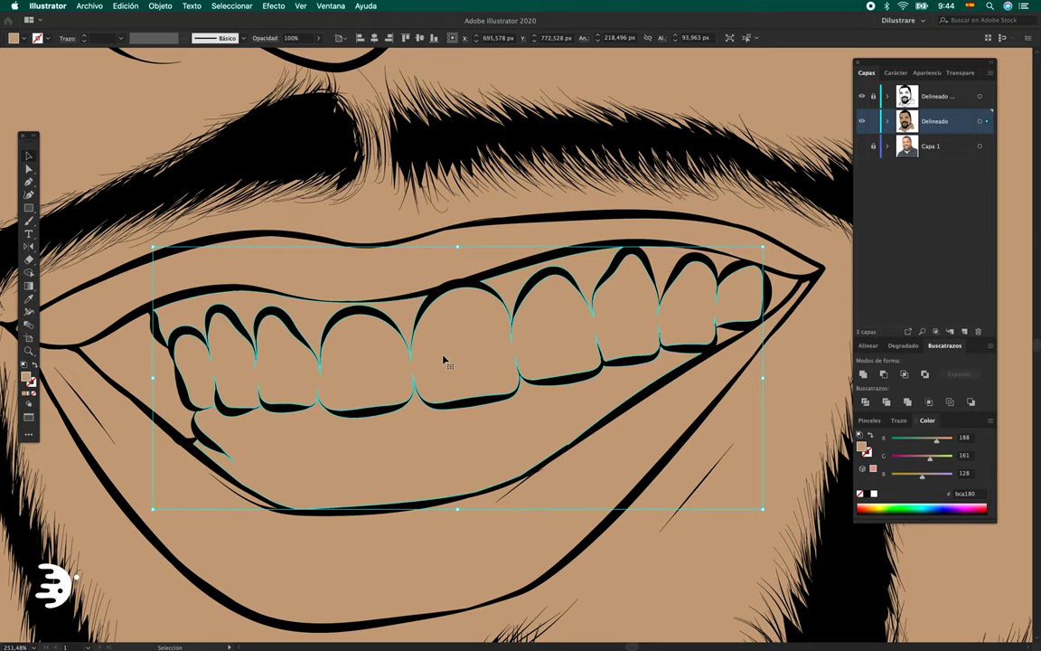
pyautogui.doubleClick(442, 361)
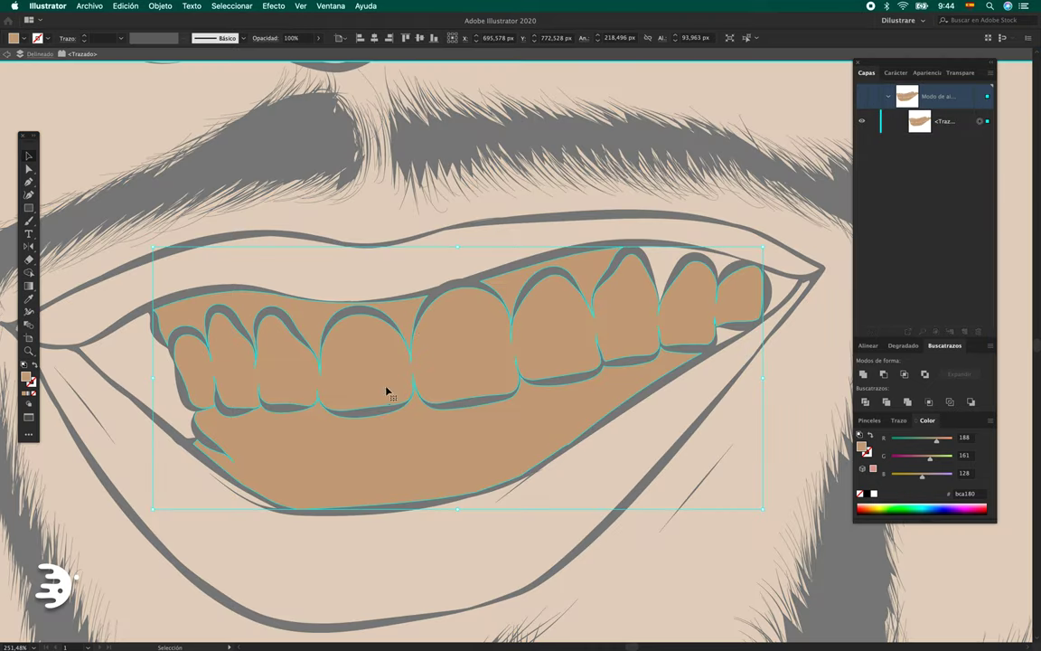
pyautogui.scroll(3, 254, 384)
pyautogui.scroll(5, 254, 384)
# Erase three thin cuts at the tooth tips, then leave isolation mode.
pyautogui.hotkey('shift', 'e')
pyautogui.moveTo(269, 284); pyautogui.dragTo(275, 302)
pyautogui.scroll(-5, 344, 401)
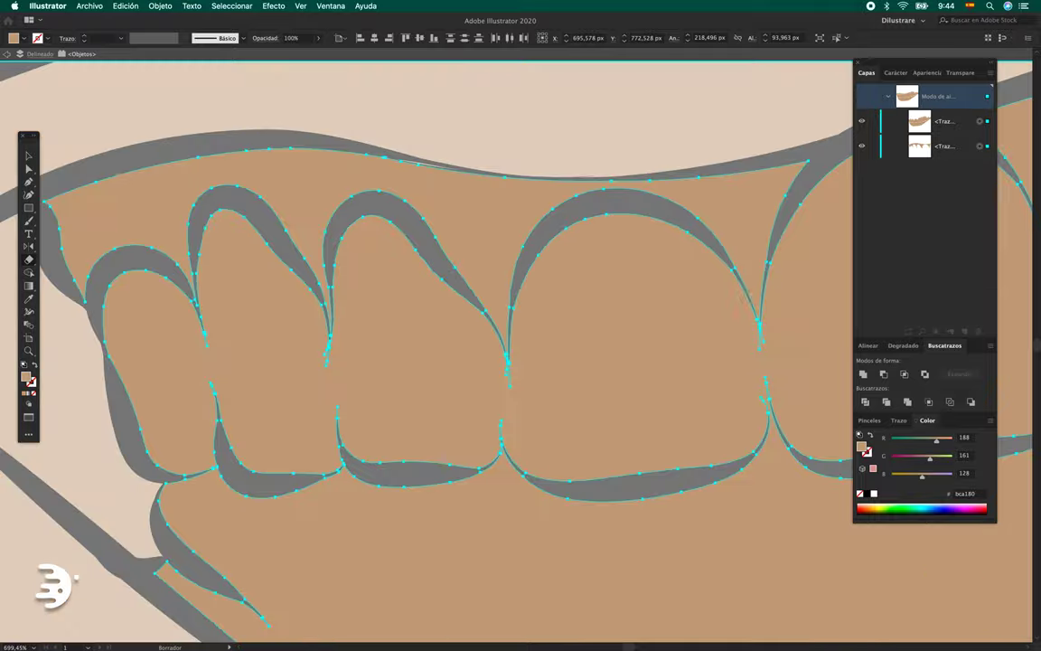
pyautogui.scroll(5, 344, 401)
pyautogui.scroll(-3, 345, 401)
pyautogui.moveTo(326, 341); pyautogui.dragTo(322, 429)
pyautogui.scroll(-3, 452, 361)
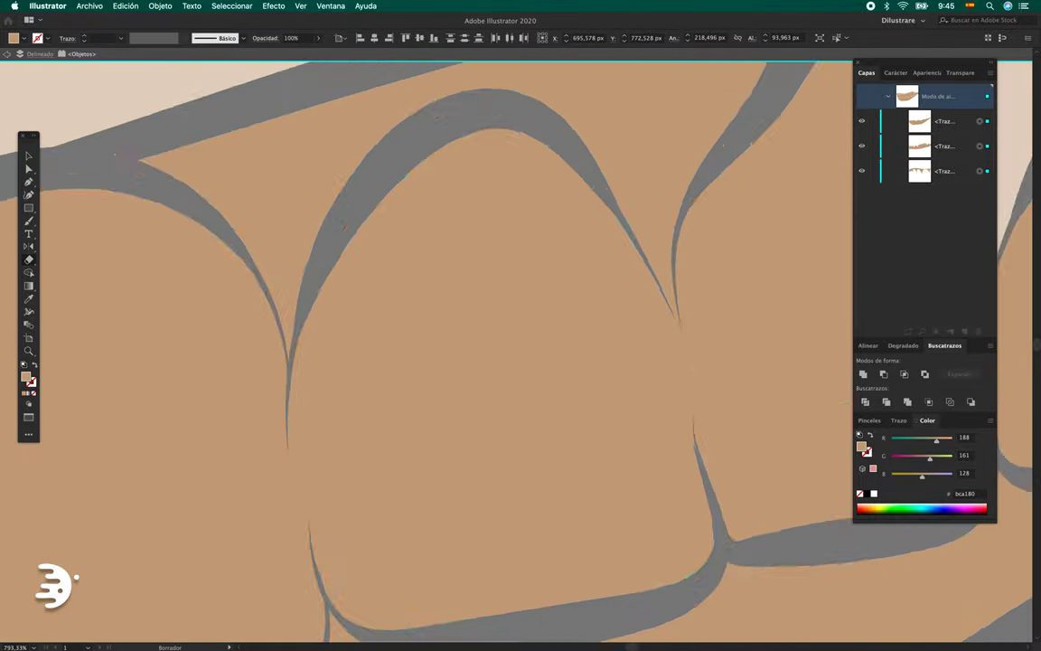
pyautogui.scroll(5, 592, 289)
pyautogui.moveTo(591, 284); pyautogui.dragTo(619, 318)
pyautogui.scroll(-5, 606, 373)
pyautogui.scroll(-5, 605, 372)
pyautogui.press('Escape')
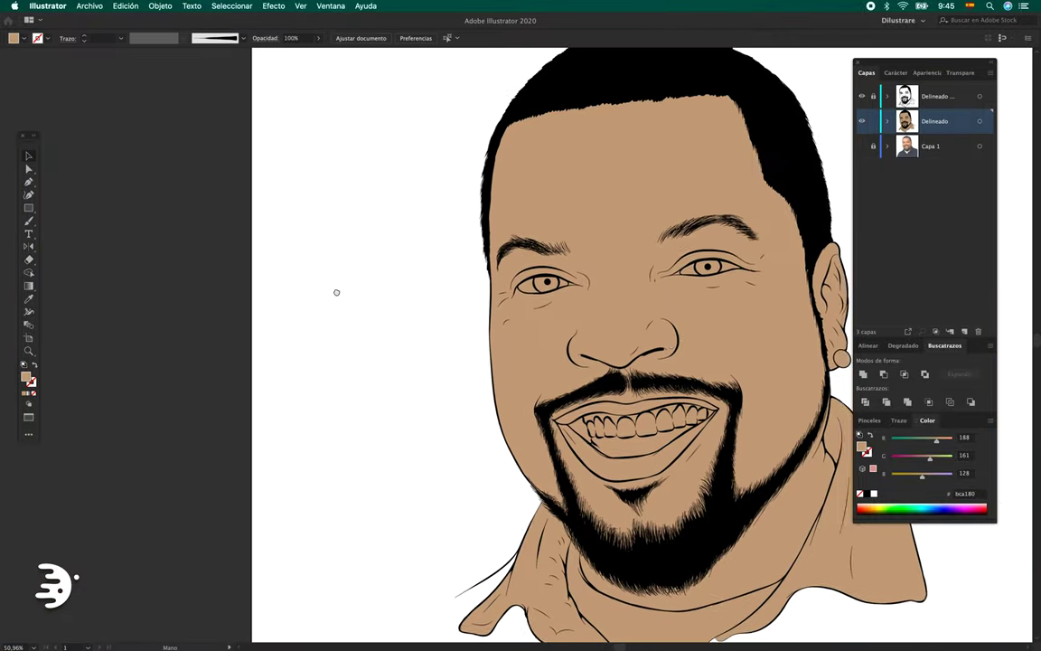
# Fill the teeth shape with white and deselect it.
pyautogui.click(363, 359)
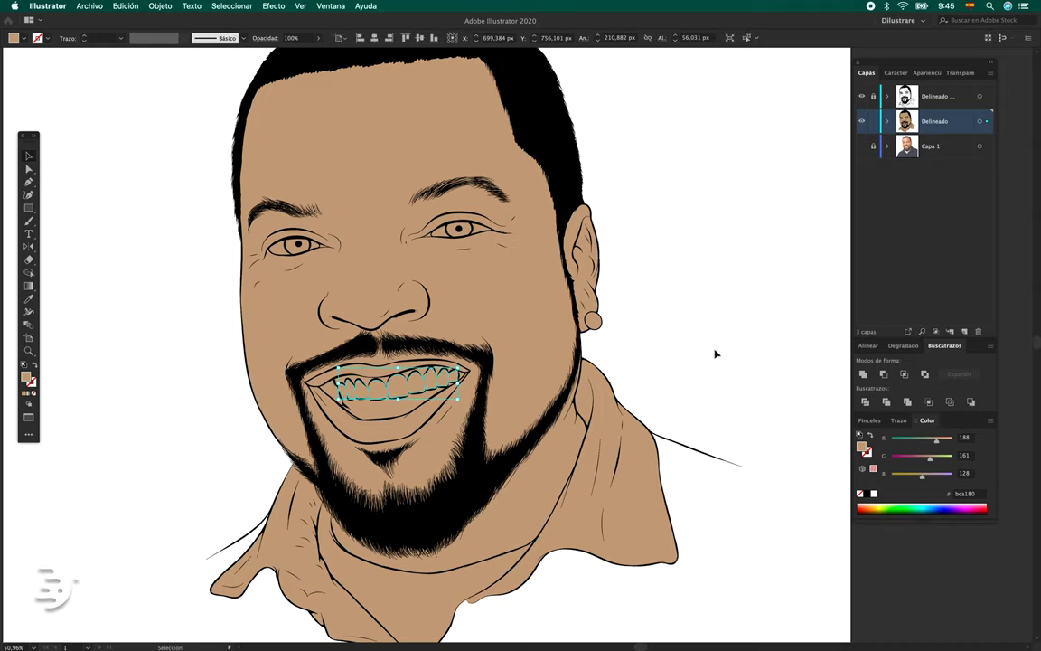
pyautogui.click(873, 493)
pyautogui.click(701, 365)
pyautogui.scroll(-1, 710, 348)
pyautogui.scroll(-1, 711, 342)
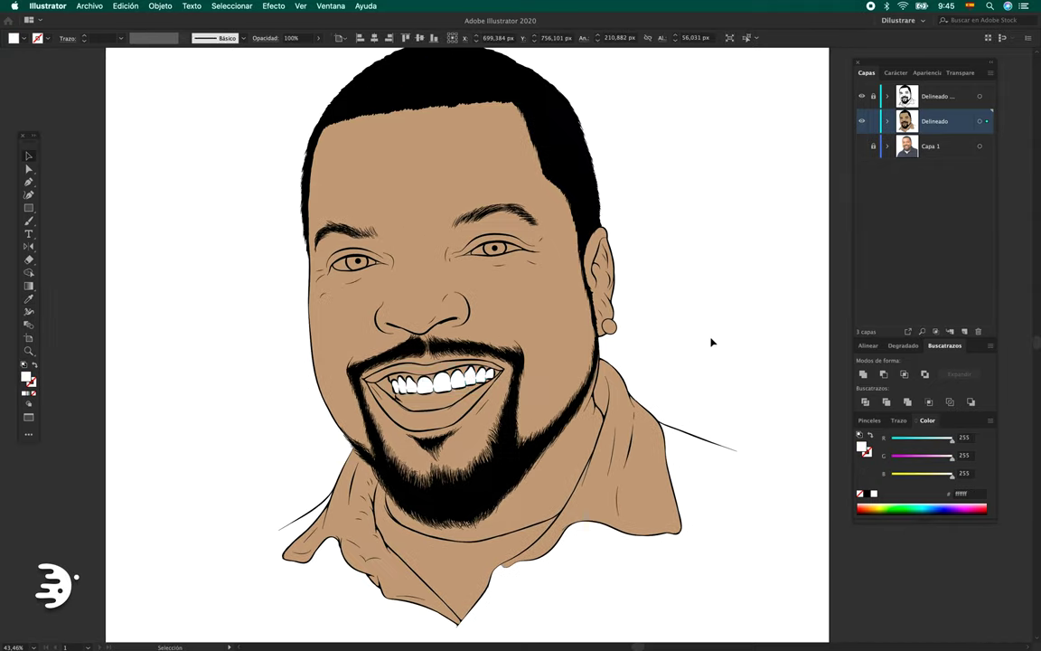
# Delete the skin-colour layer, leaving only the black line art.
pyautogui.click(712, 342)
pyautogui.scroll(-1, 710, 343)
pyautogui.scroll(-1, 706, 343)
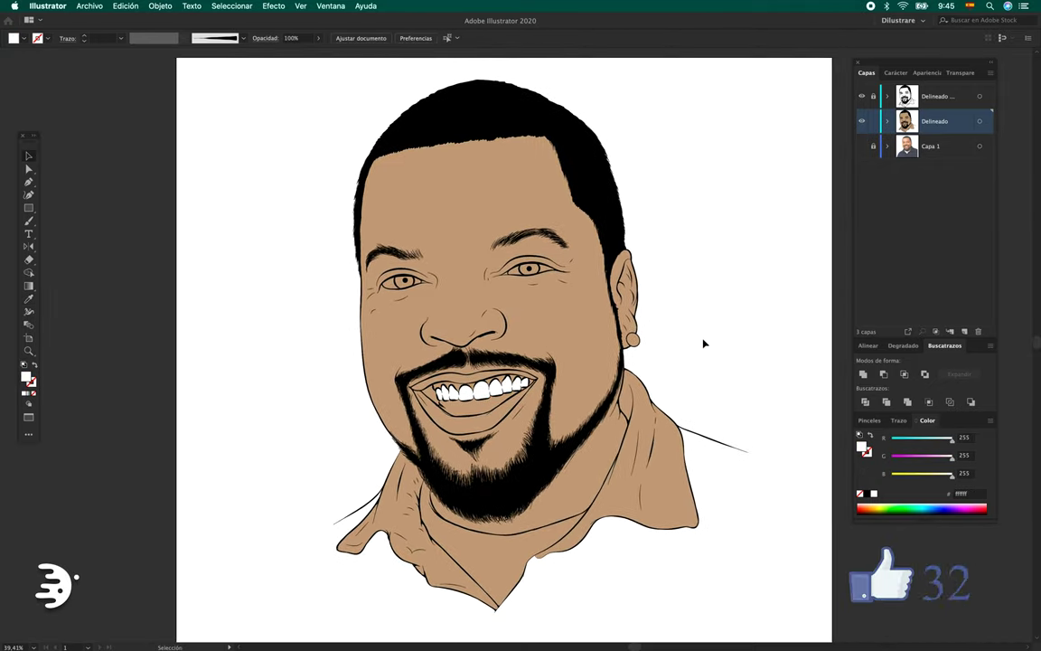
pyautogui.click(950, 152)
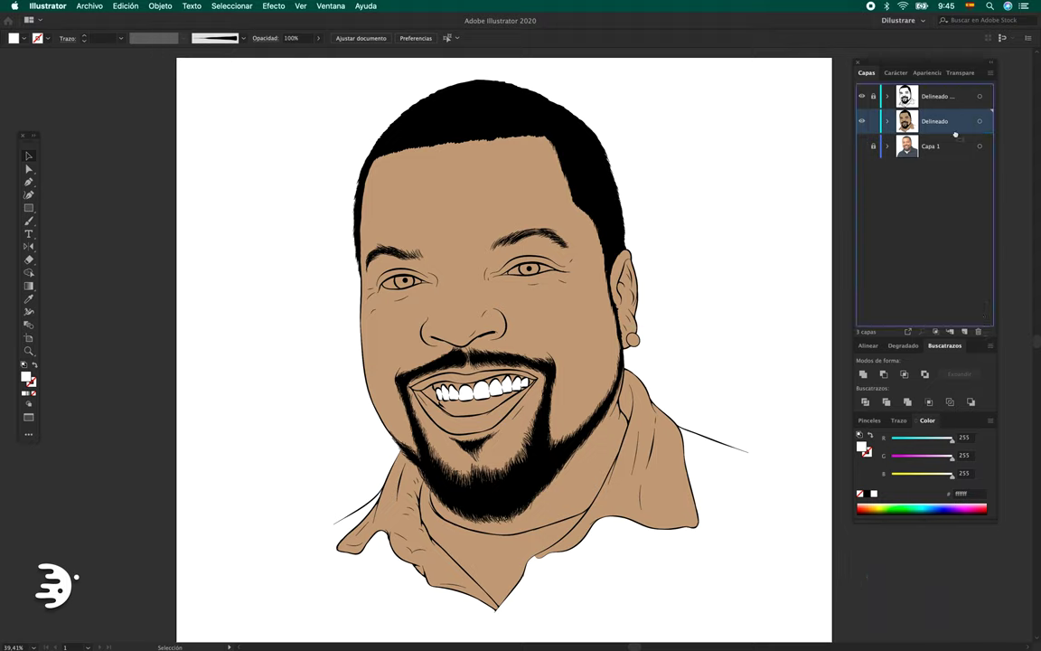
pyautogui.click(977, 332)
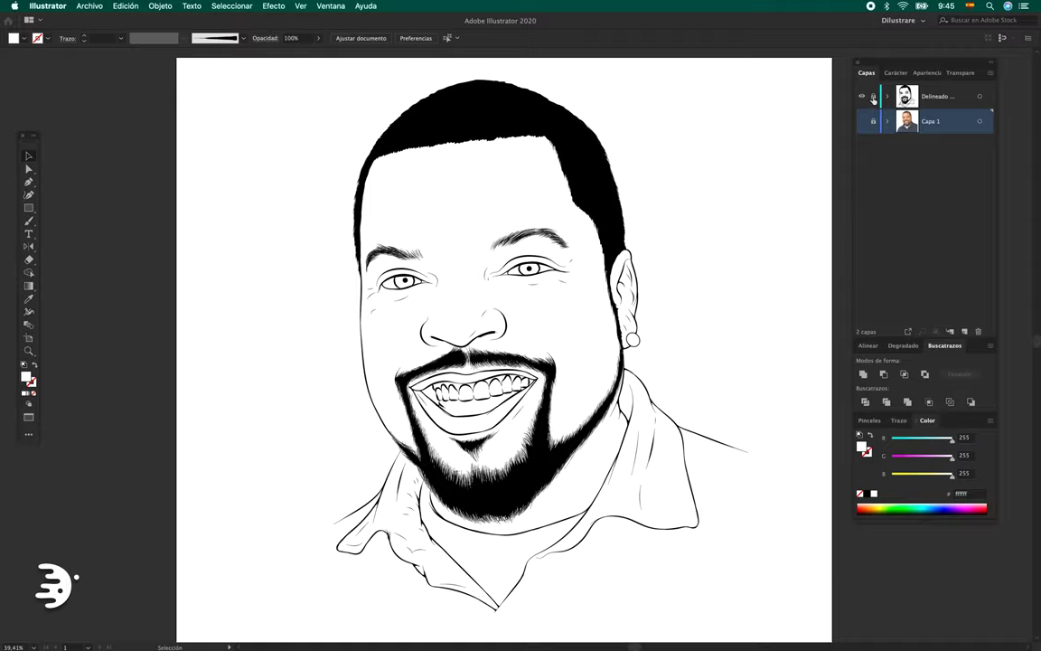
# Adjust the tooth-tip anchor on the line-art layer with Direct Selection.
pyautogui.click(938, 106)
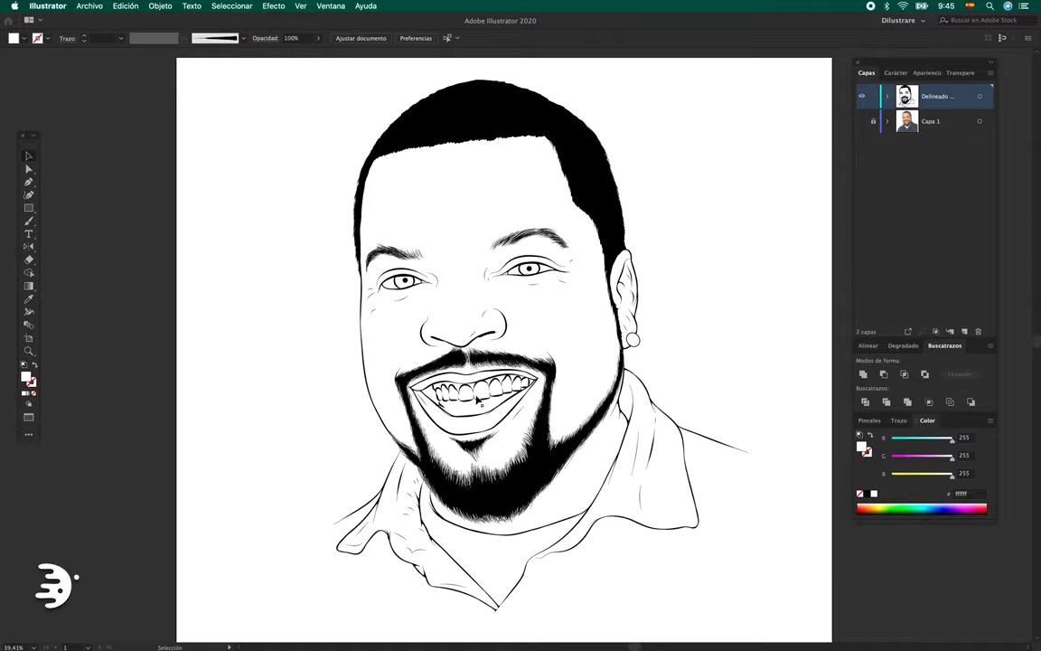
pyautogui.scroll(4, 480, 401)
pyautogui.scroll(4, 480, 402)
pyautogui.scroll(2, 516, 377)
pyautogui.press('a')
pyautogui.click(516, 377)
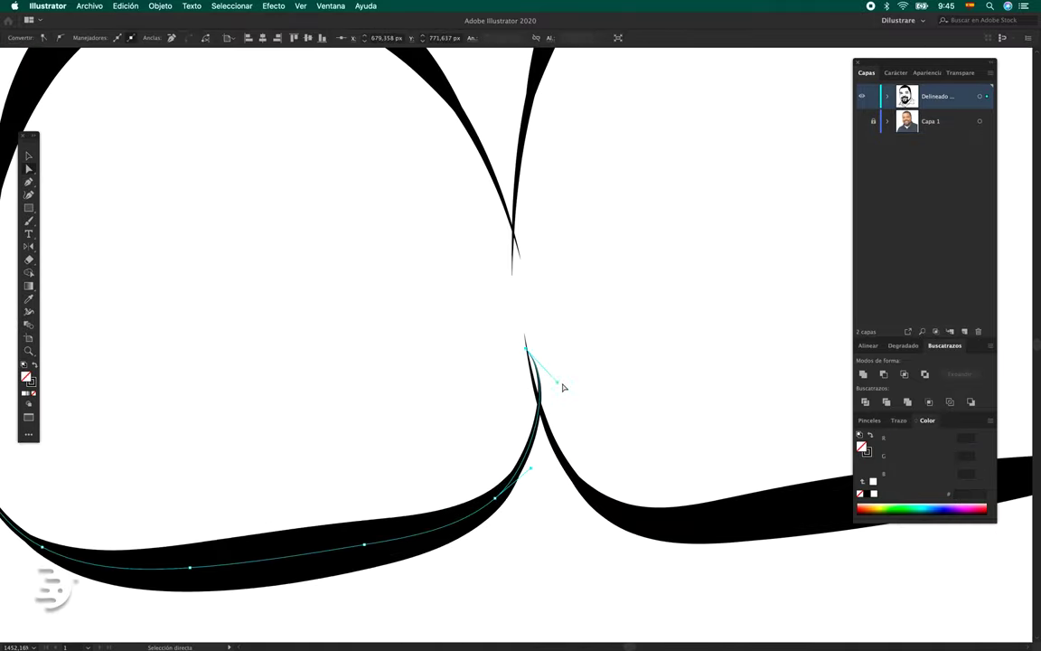
pyautogui.scroll(3, 395, 404)
pyautogui.click(372, 477)
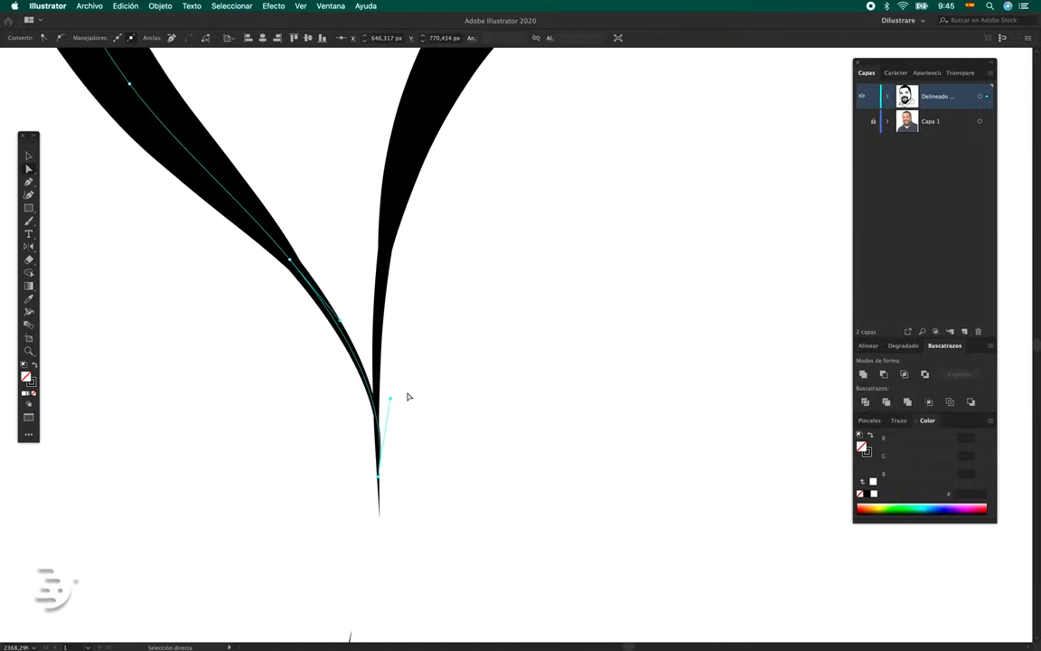
pyautogui.scroll(-3, 411, 392)
pyautogui.scroll(2, 557, 362)
pyautogui.scroll(3, 543, 348)
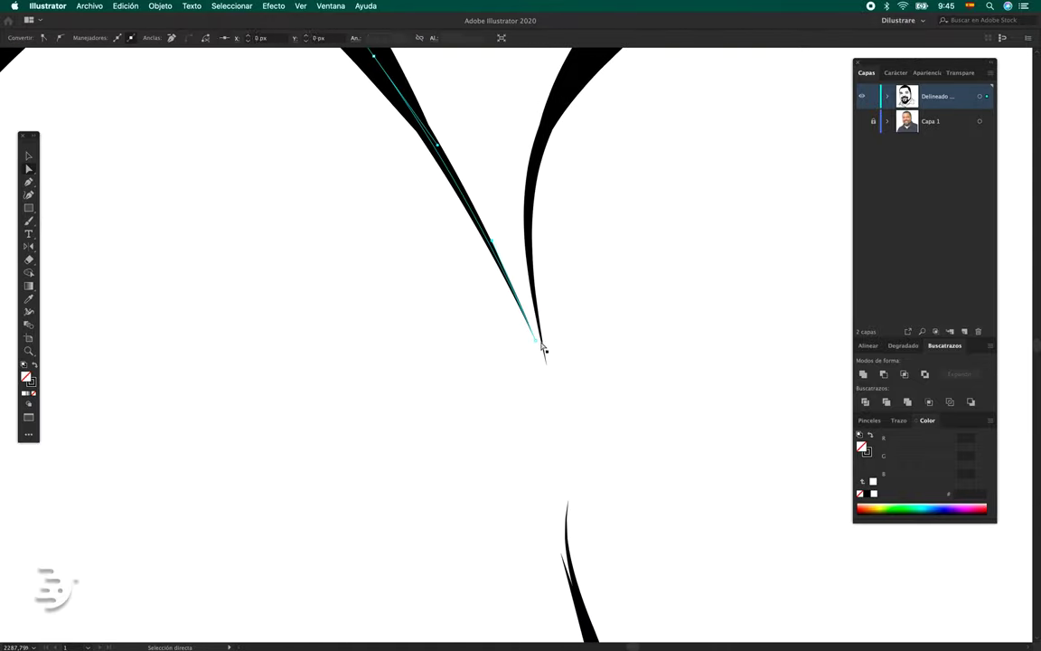
pyautogui.click(543, 349)
# Reshape the lip curve's anchor and handles so it closes onto the thick line.
pyautogui.scroll(-3, 543, 350)
pyautogui.scroll(-3, 508, 223)
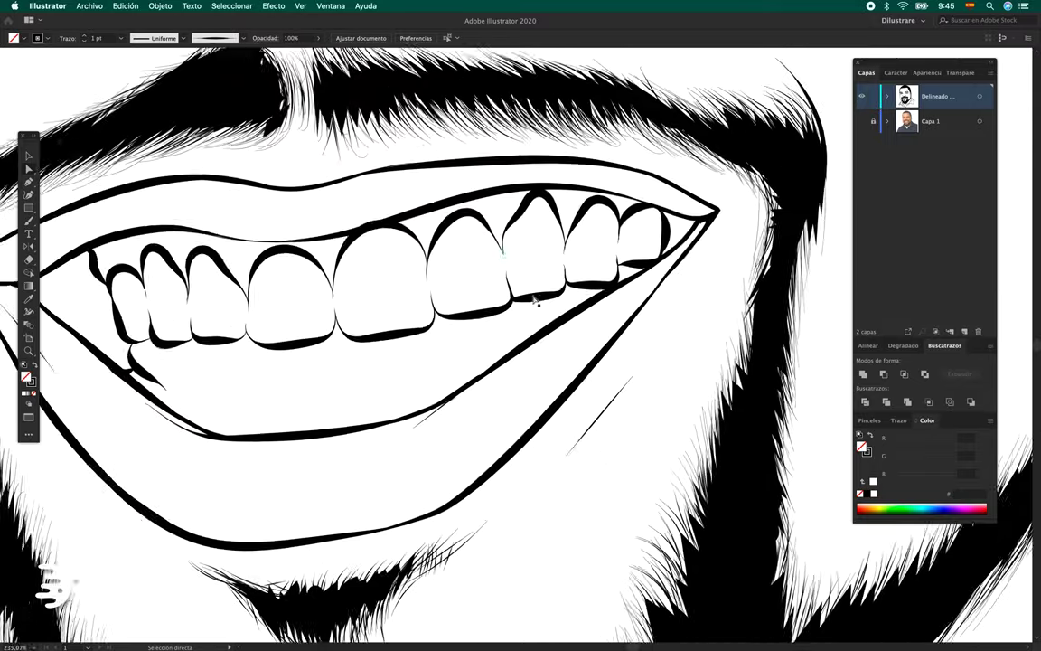
pyautogui.scroll(-3, 533, 301)
pyautogui.scroll(5, 377, 430)
pyautogui.moveTo(400, 409); pyautogui.dragTo(341, 360)
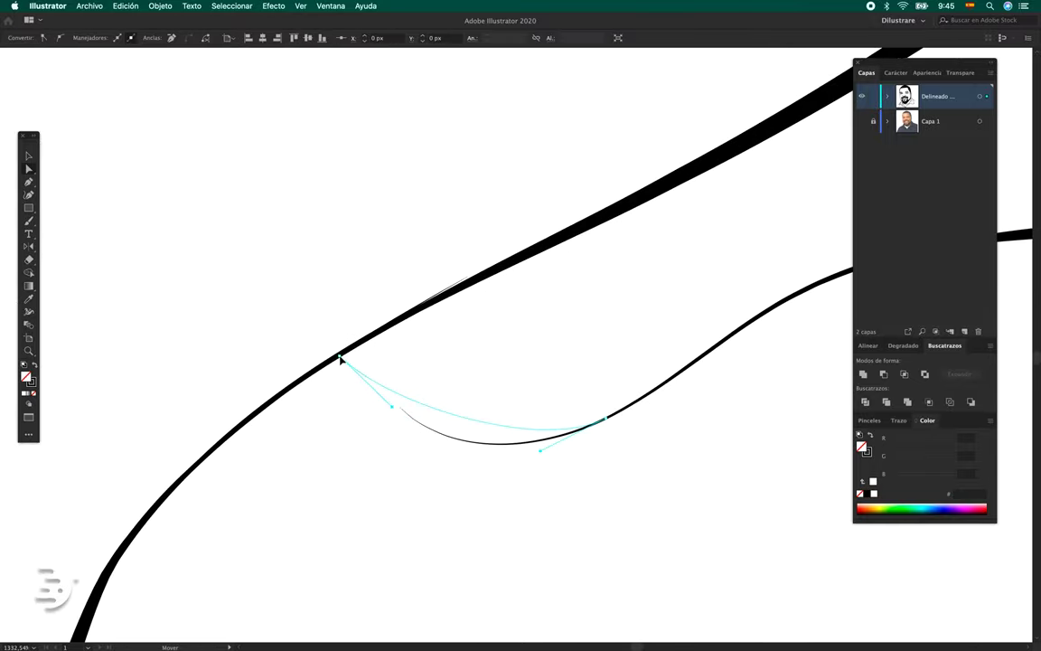
pyautogui.moveTo(391, 407); pyautogui.dragTo(416, 479)
pyautogui.moveTo(344, 365); pyautogui.dragTo(395, 463)
pyautogui.click(456, 499)
# Duplicate the Delineado line-art layer.
pyautogui.scroll(-3, 457, 499)
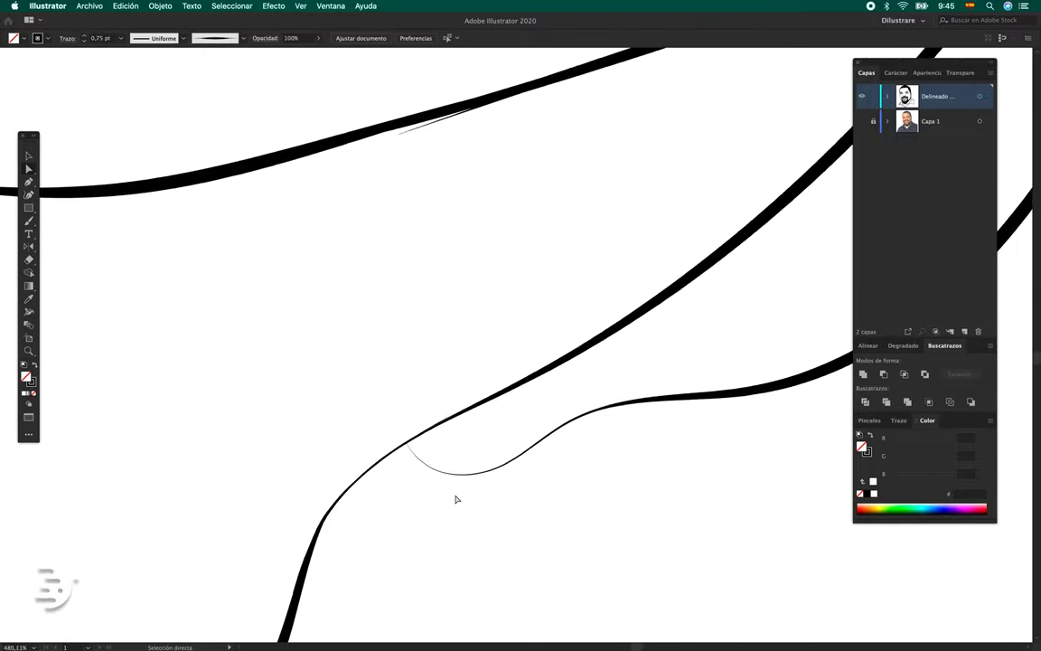
pyautogui.scroll(-7, 456, 499)
pyautogui.moveTo(940, 95); pyautogui.dragTo(965, 332)
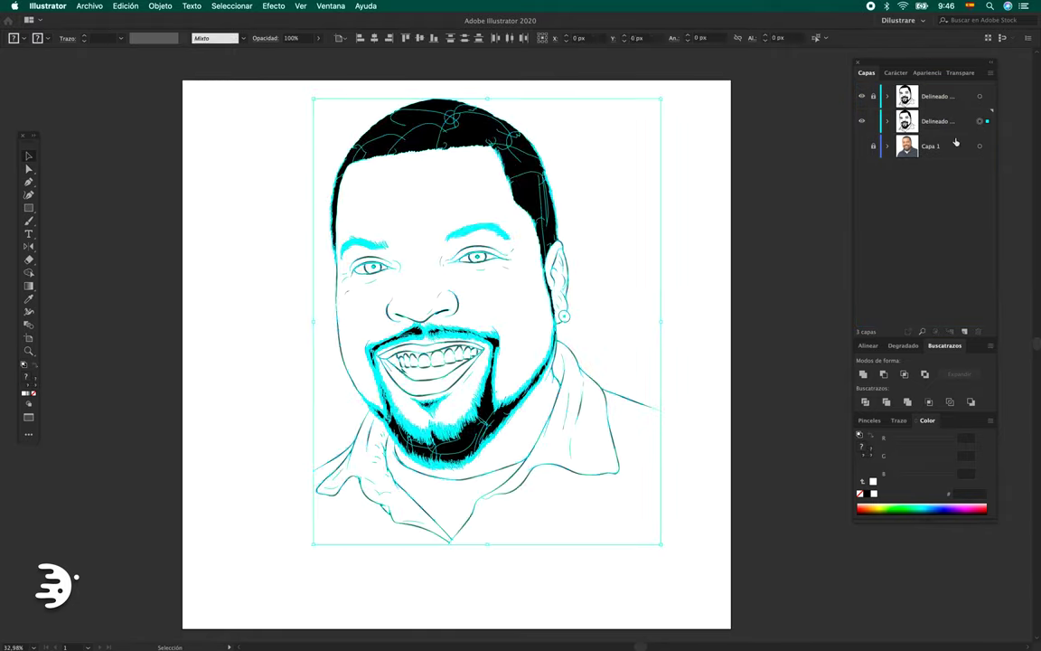
# Unite the duplicate line art, fill it tan d3aa7a, add a covering rectangle and ungroup.
pyautogui.click(861, 374)
pyautogui.doubleClick(26, 378)
pyautogui.click(581, 393)
pyautogui.press('m')
pyautogui.moveTo(280, 88); pyautogui.dragTo(718, 572)
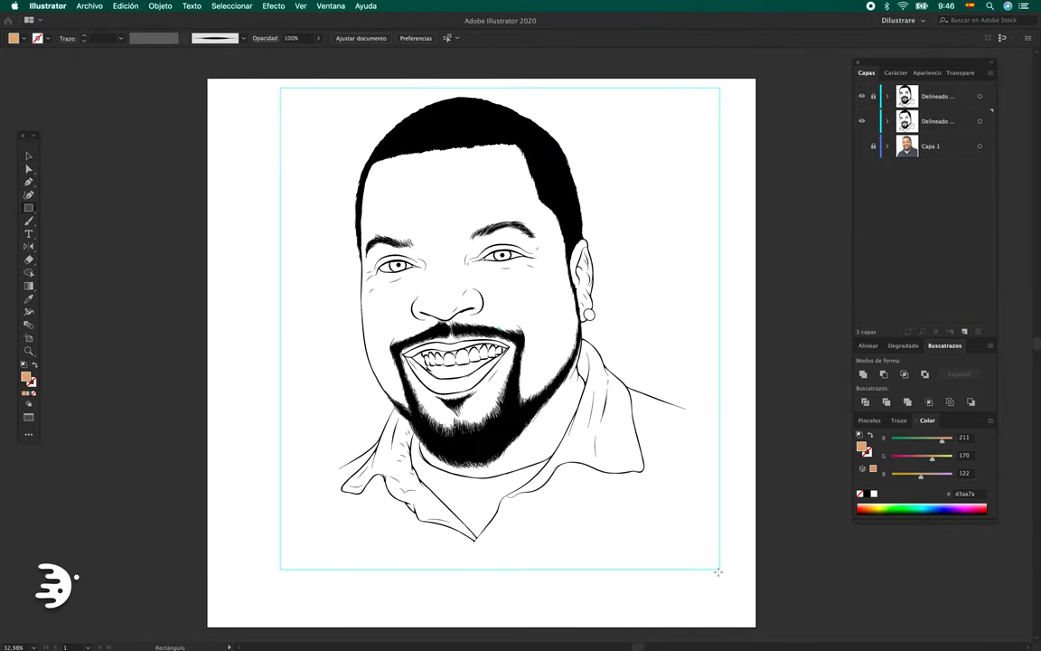
pyautogui.hotkey('ctrl', 'a')
pyautogui.press('v')
pyautogui.rightClick(676, 388)
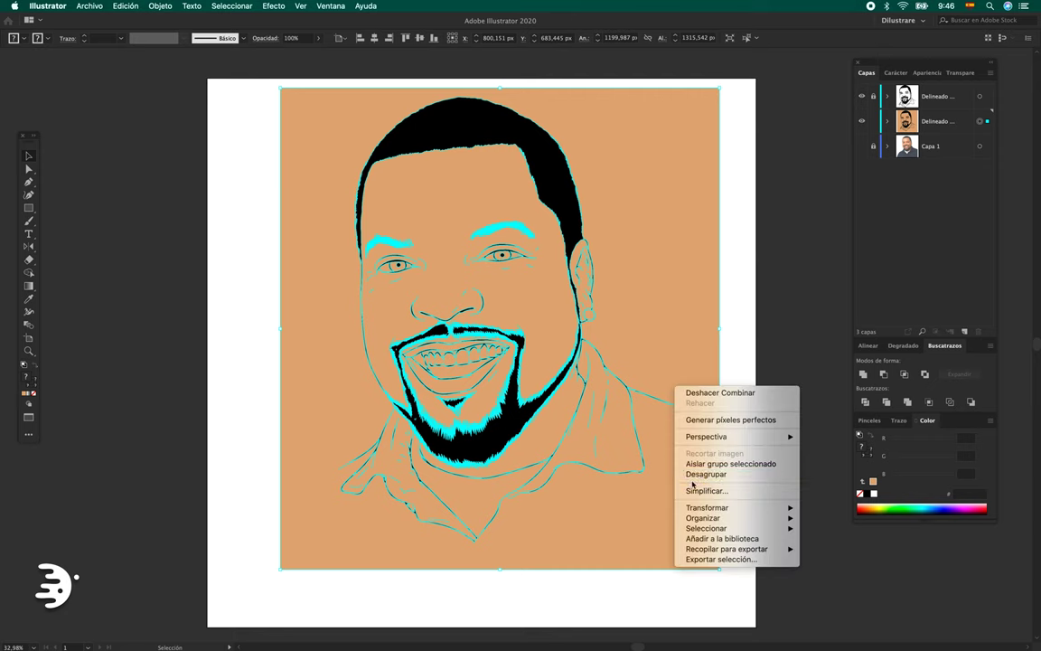
pyautogui.click(694, 475)
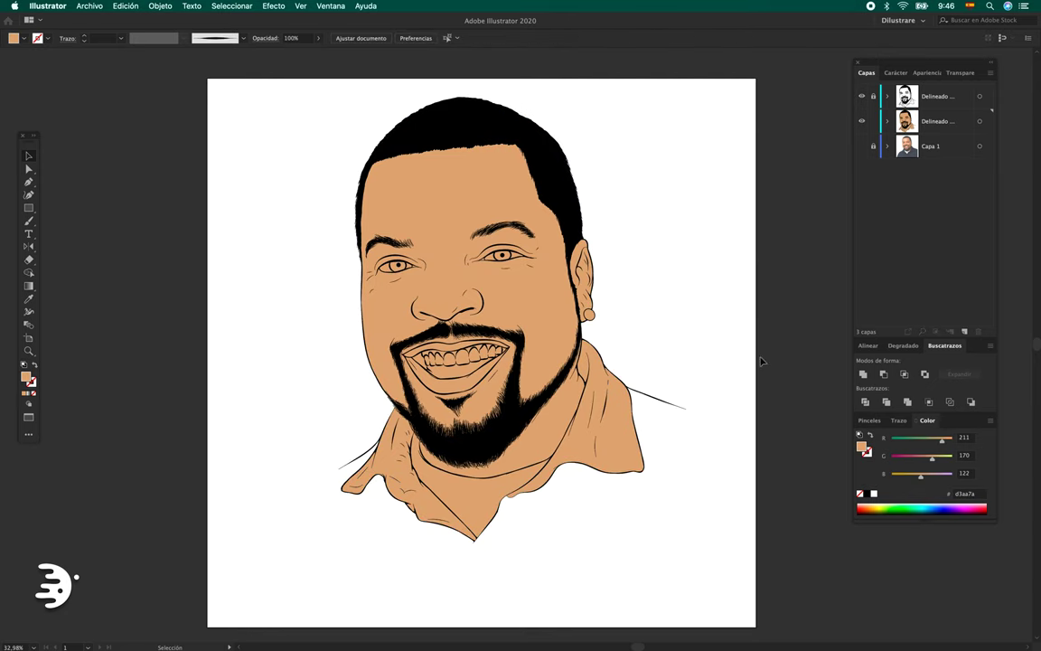
pyautogui.moveTo(720, 439); pyautogui.dragTo(727, 439)
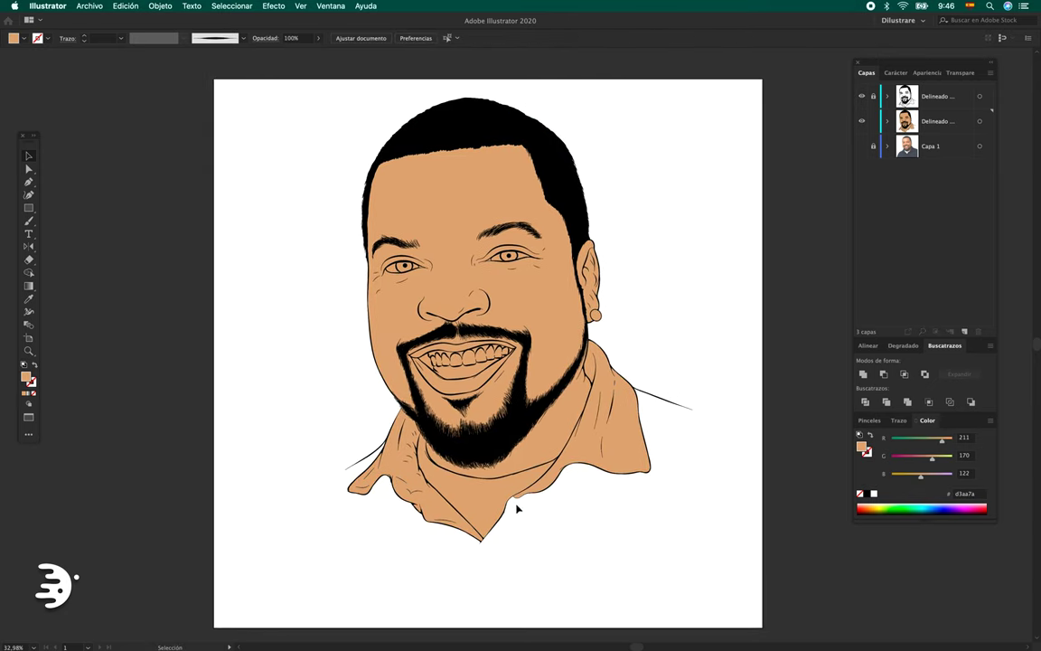
# Fill the teeth shape white.
pyautogui.click(470, 356)
pyautogui.click(873, 494)
pyautogui.click(714, 494)
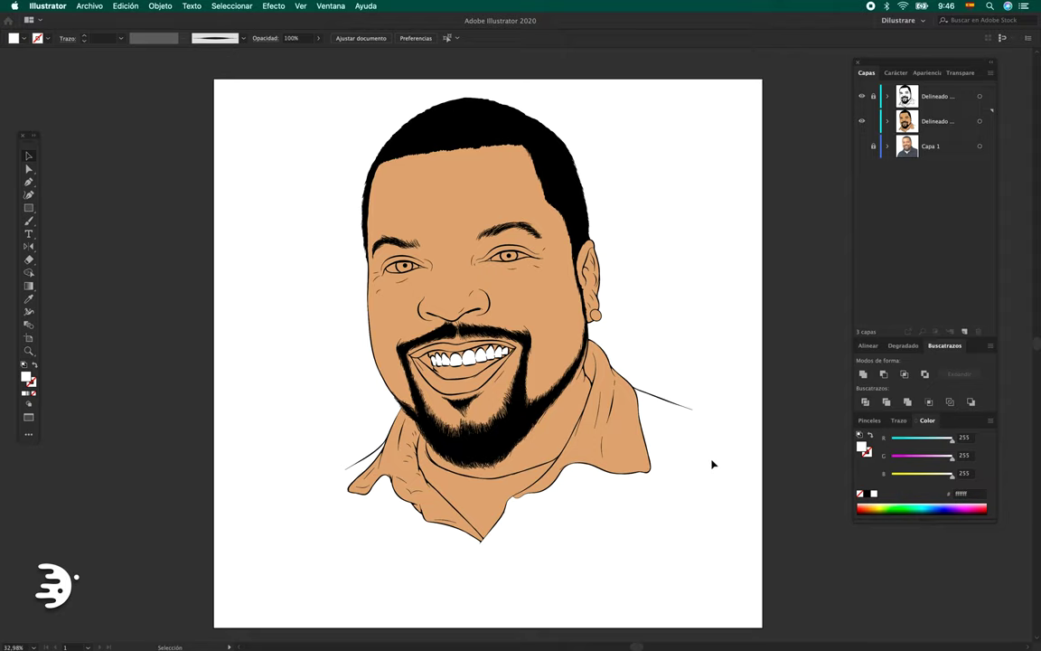
# Remove the black-filled shapes via Select Same Fill Color and rename the layer 'ColorBase'.
pyautogui.click(565, 176)
pyautogui.click(242, 7)
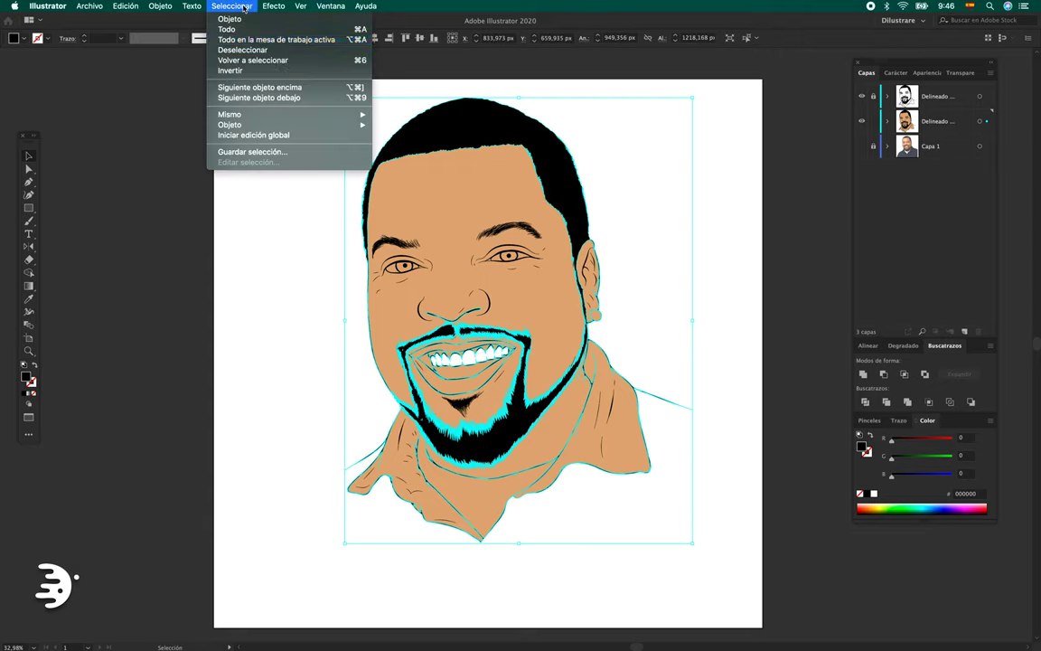
pyautogui.moveTo(230, 113)
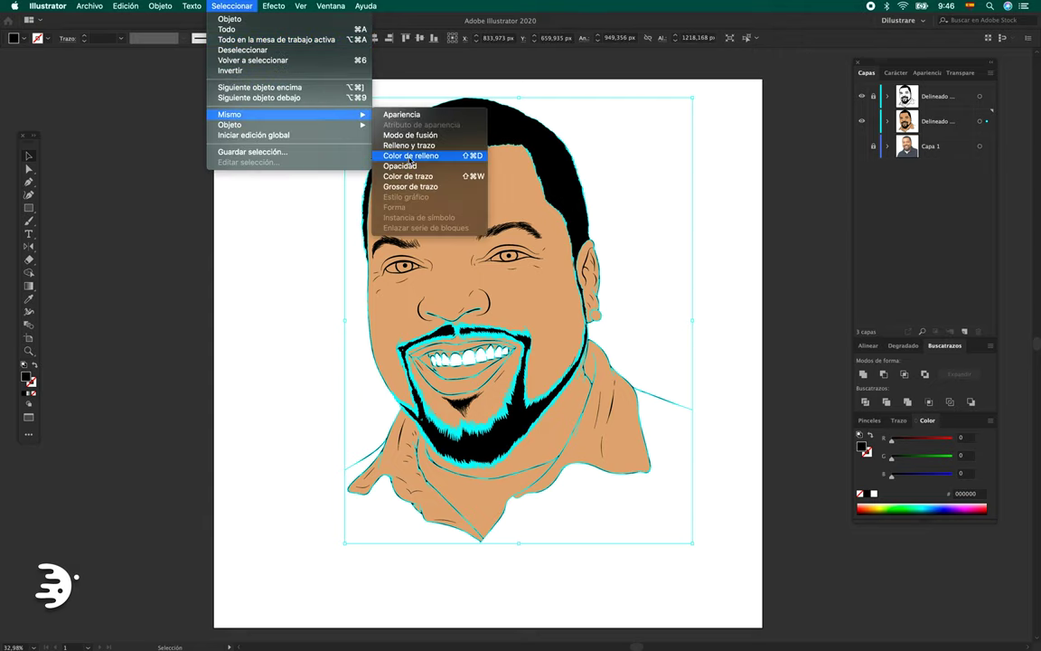
pyautogui.click(412, 157)
pyautogui.click(722, 314)
pyautogui.doubleClick(936, 120)
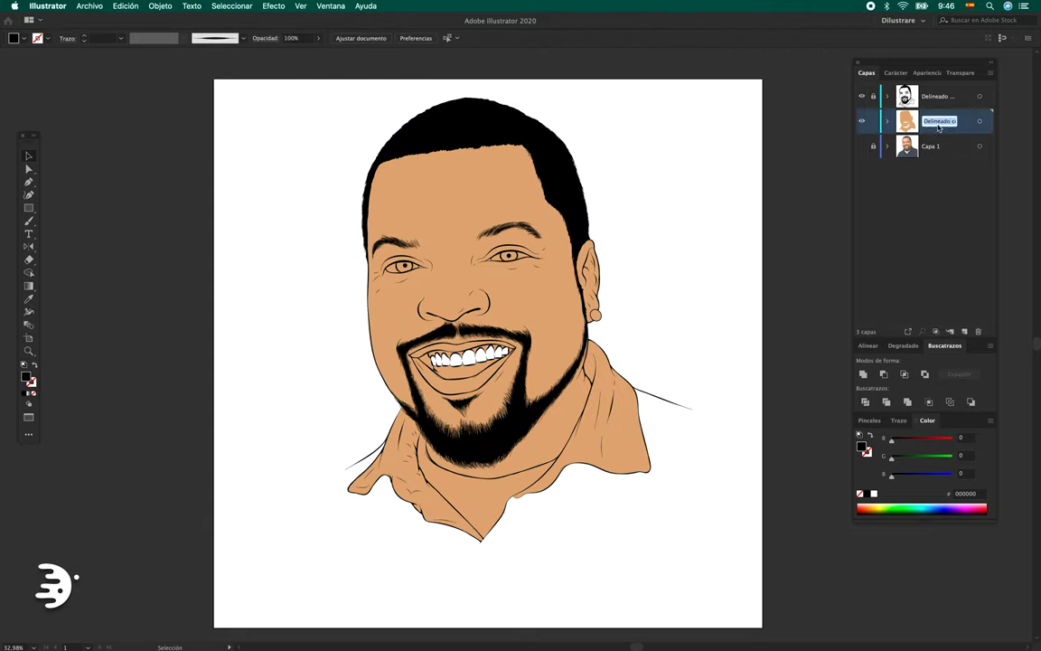
pyautogui.write('ColorBase')
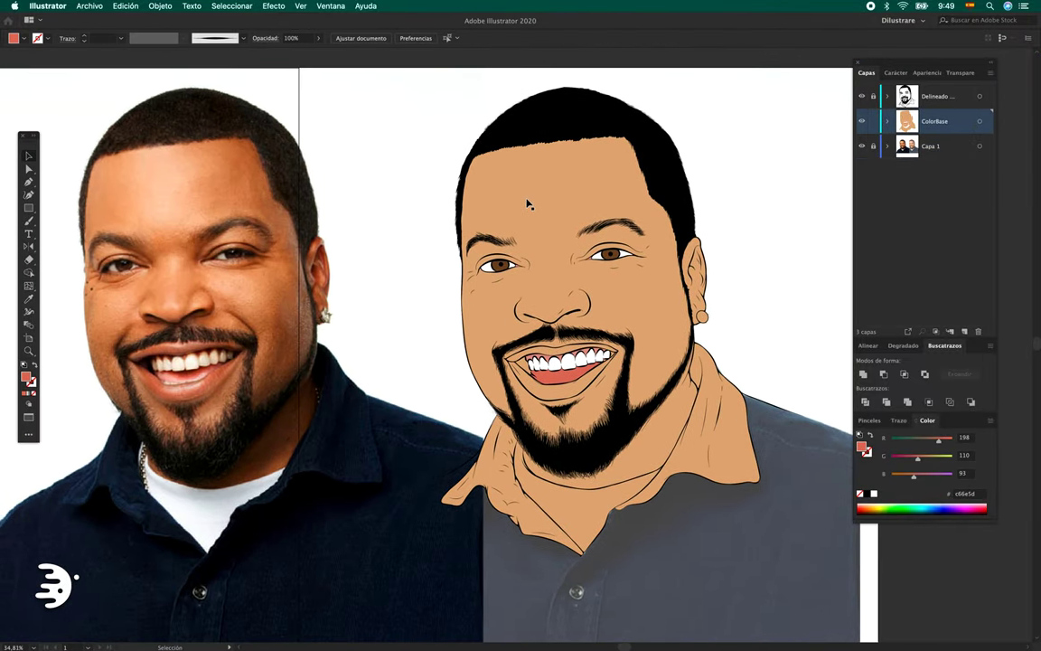
# Try several photo skin tones on the face, then revert it to tan d3aa7a.
pyautogui.click(527, 203)
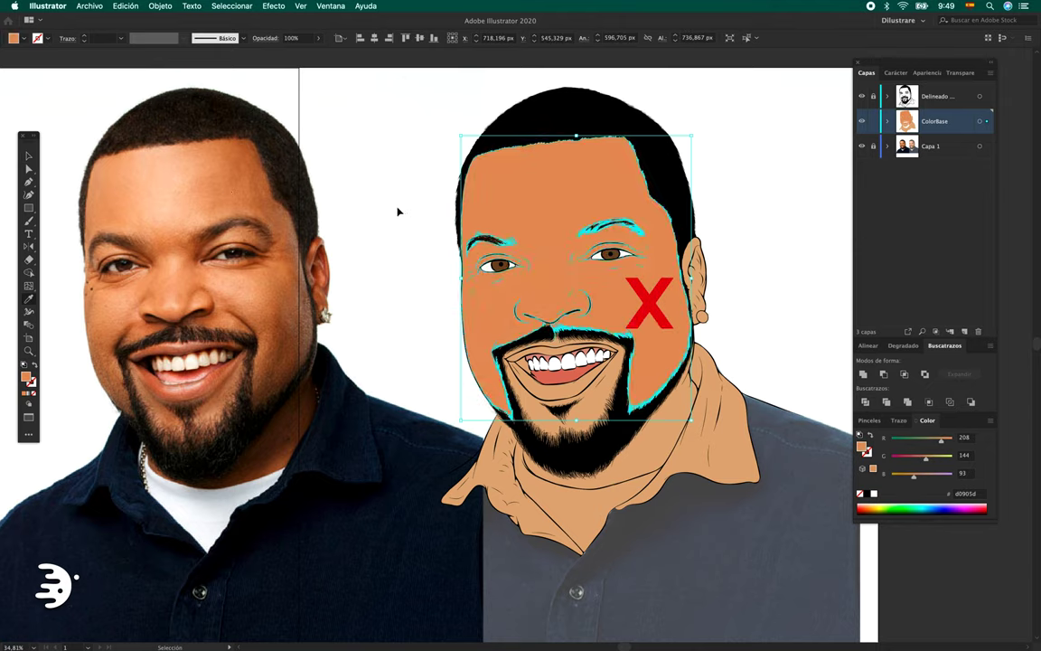
pyautogui.press('i')
pyautogui.click(299, 303)
pyautogui.click(280, 328)
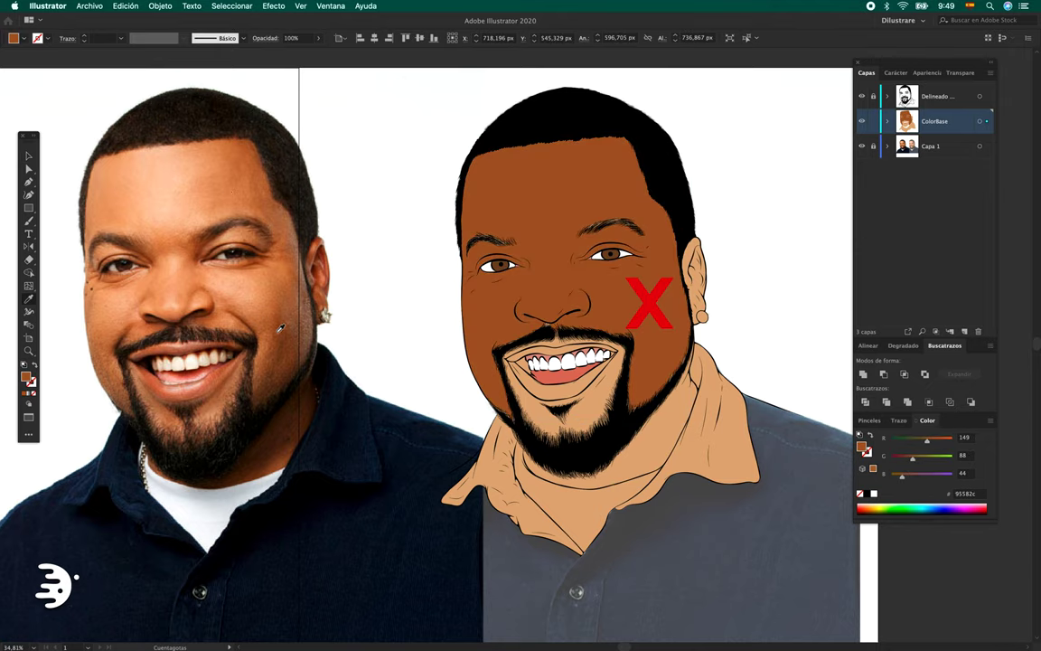
pyautogui.click(149, 314)
pyautogui.click(109, 289)
pyautogui.click(133, 195)
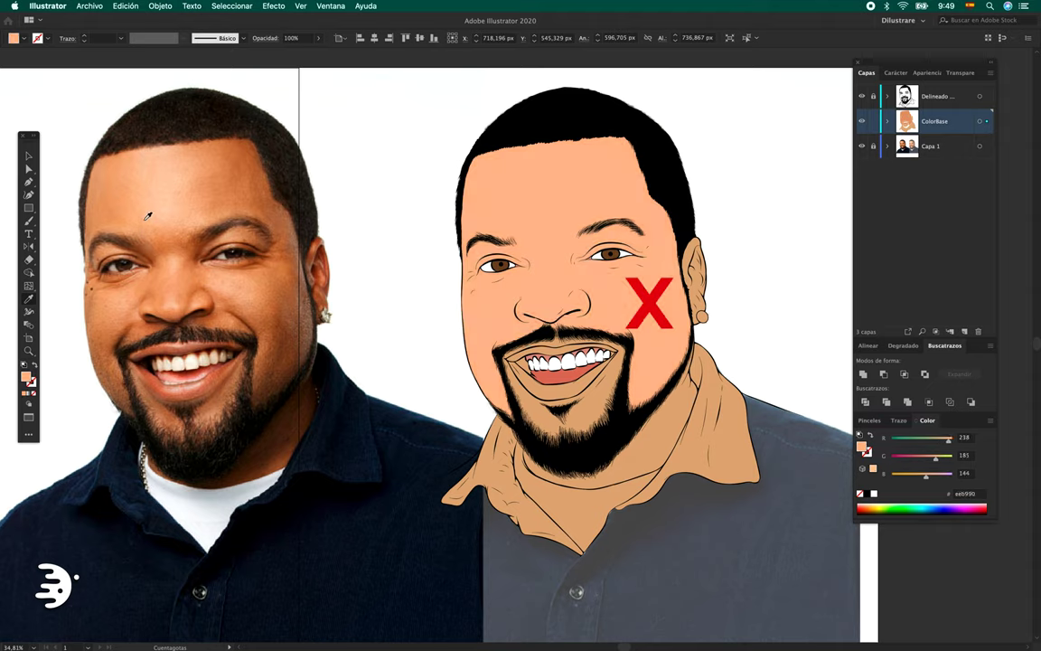
pyautogui.click(149, 187)
pyautogui.click(167, 189)
pyautogui.click(247, 226)
pyautogui.press('v')
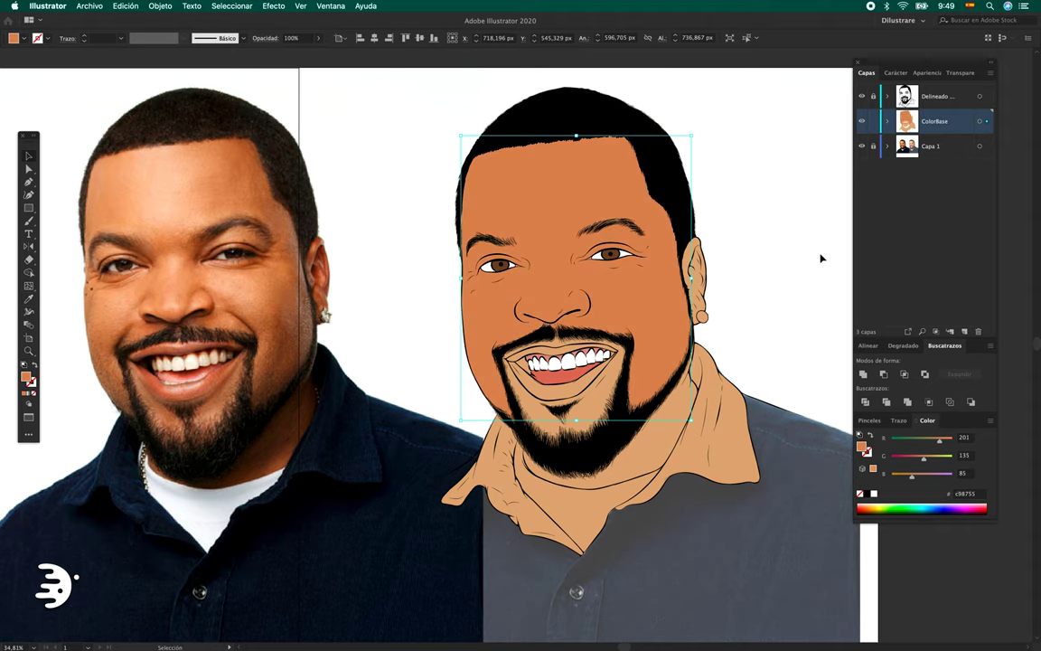
pyautogui.hotkey('ctrl', 'z')
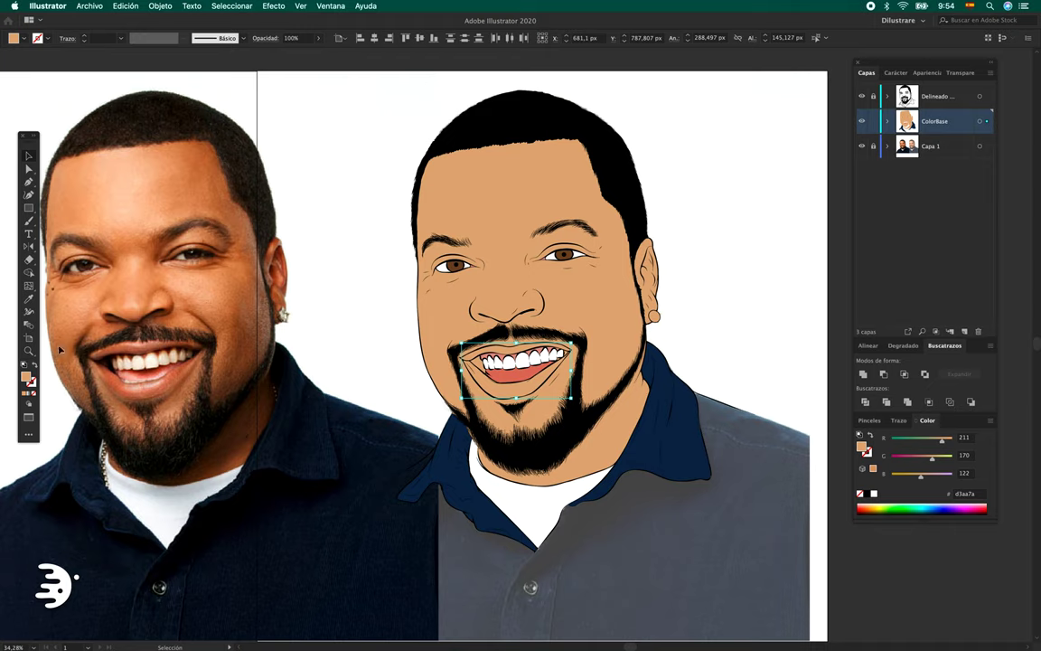
# Fill the mouth interior with muted pink c4948a and select the whole portrait.
pyautogui.doubleClick(27, 378)
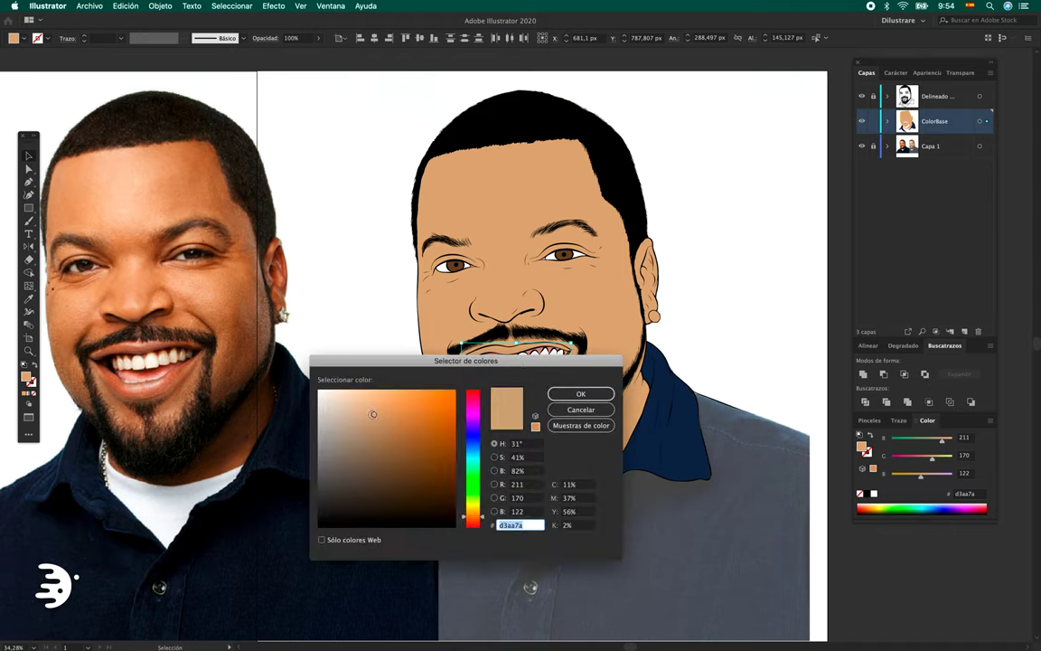
pyautogui.write('d69a92')
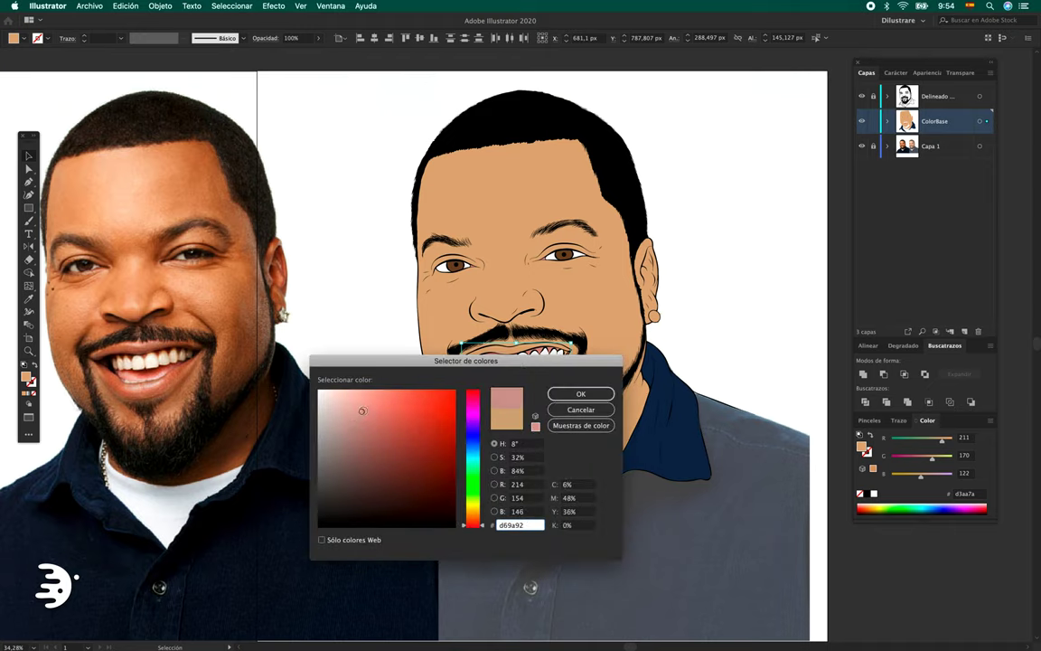
pyautogui.write('c4948a')
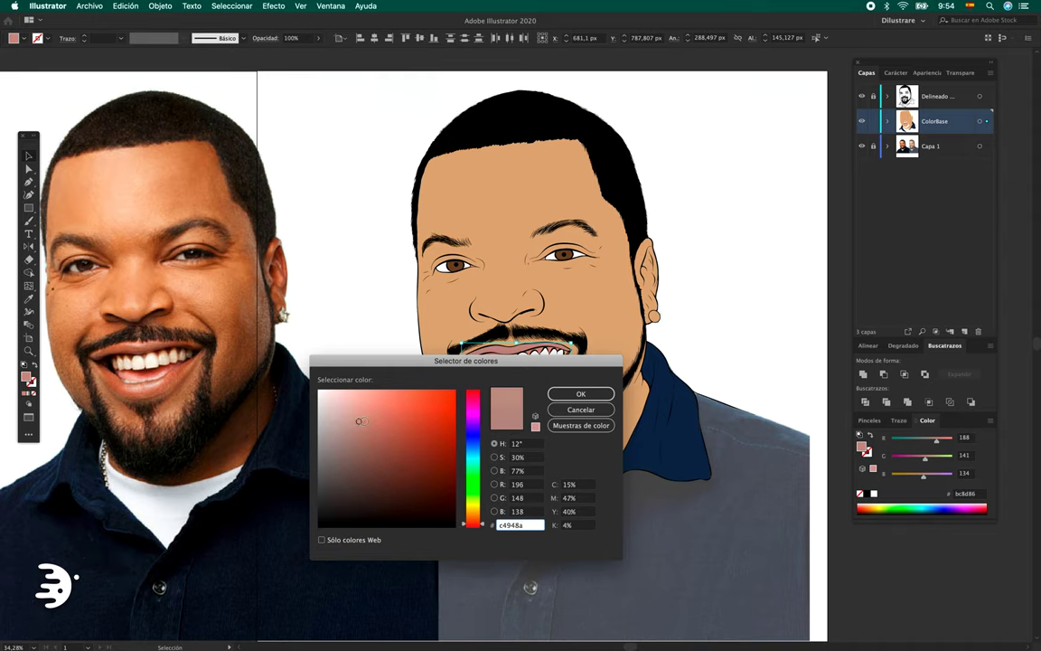
pyautogui.click(581, 394)
pyautogui.click(800, 288)
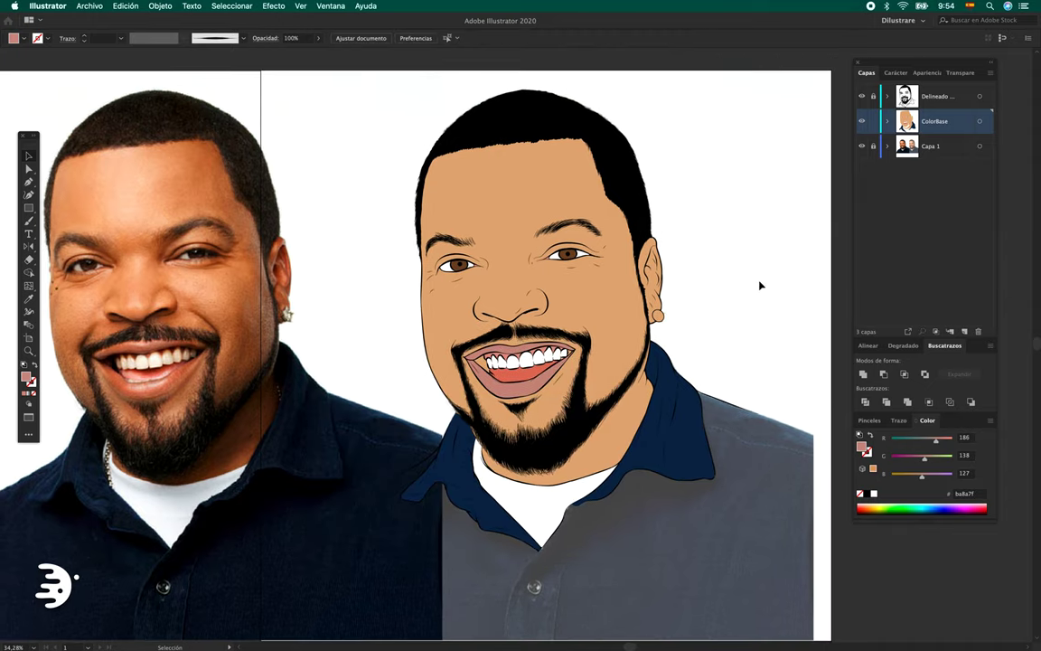
pyautogui.press('super+a')
pyautogui.click(126, 6)
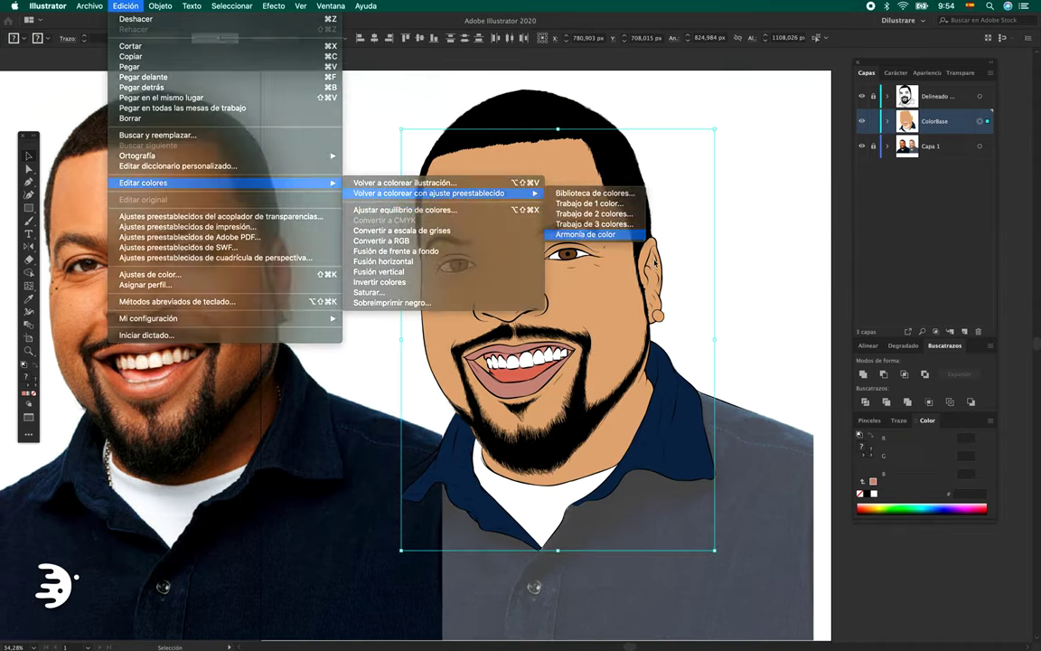
# In Recolor Artwork, use all colours and adjust the skin tone to hue 28.
pyautogui.click(393, 179)
pyautogui.click(875, 168)
pyautogui.click(887, 250)
pyautogui.moveTo(814, 105); pyautogui.dragTo(906, 90)
pyautogui.click(813, 237)
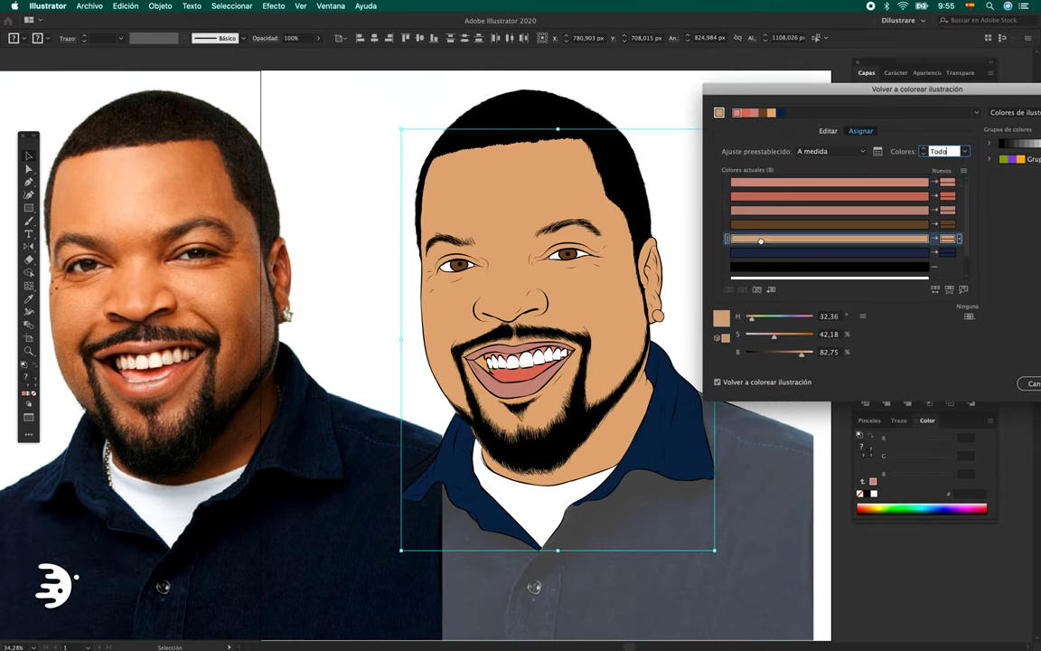
pyautogui.click(752, 319)
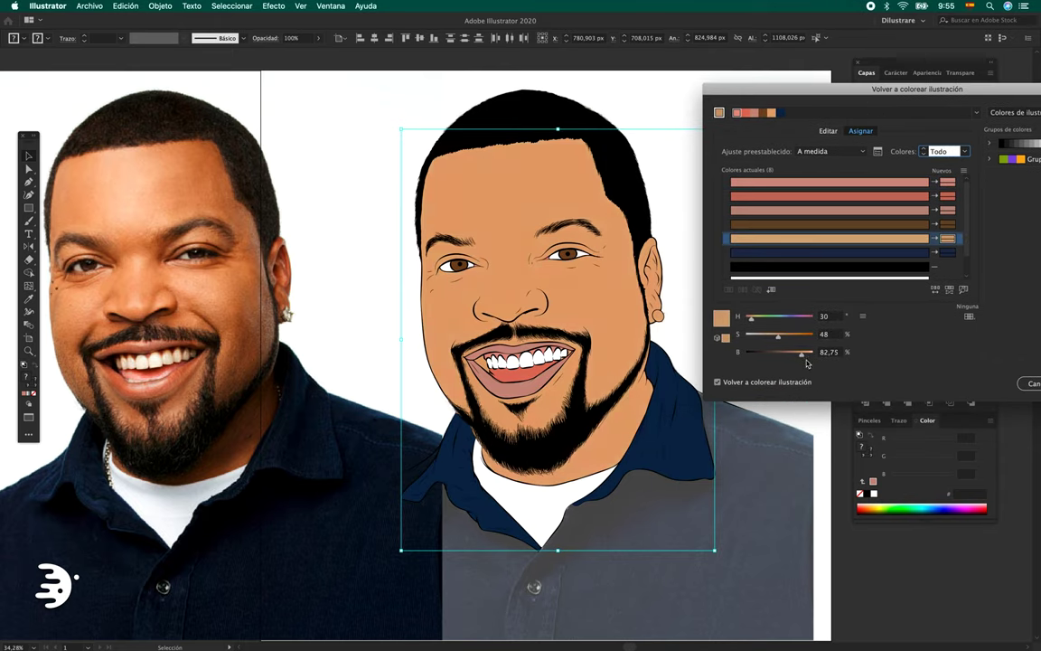
pyautogui.moveTo(807, 364); pyautogui.dragTo(799, 358)
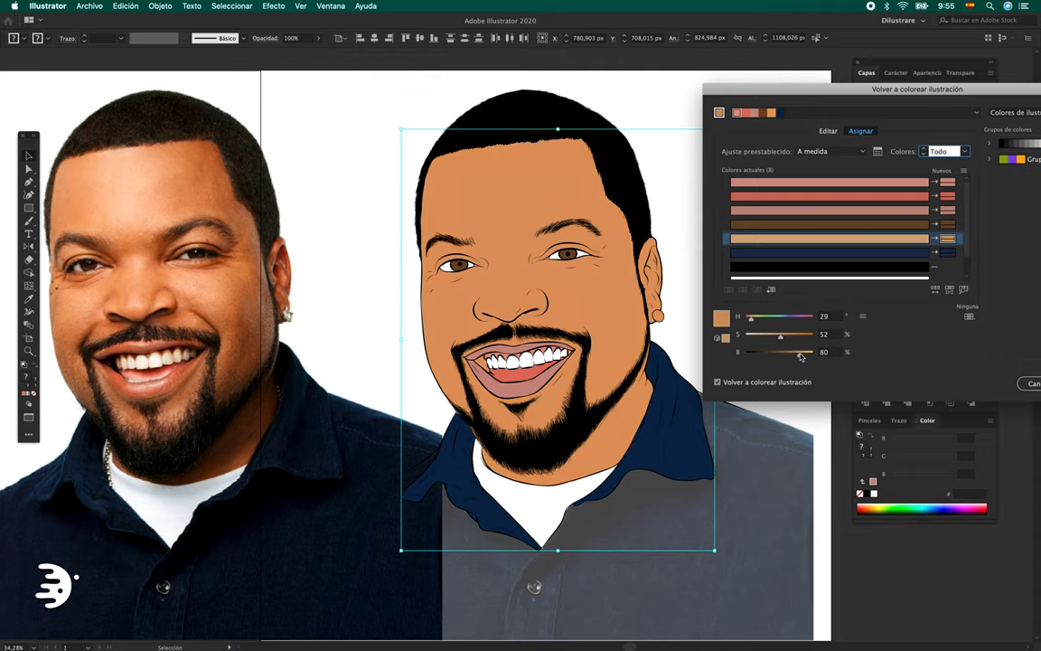
pyautogui.moveTo(803, 358); pyautogui.dragTo(808, 354)
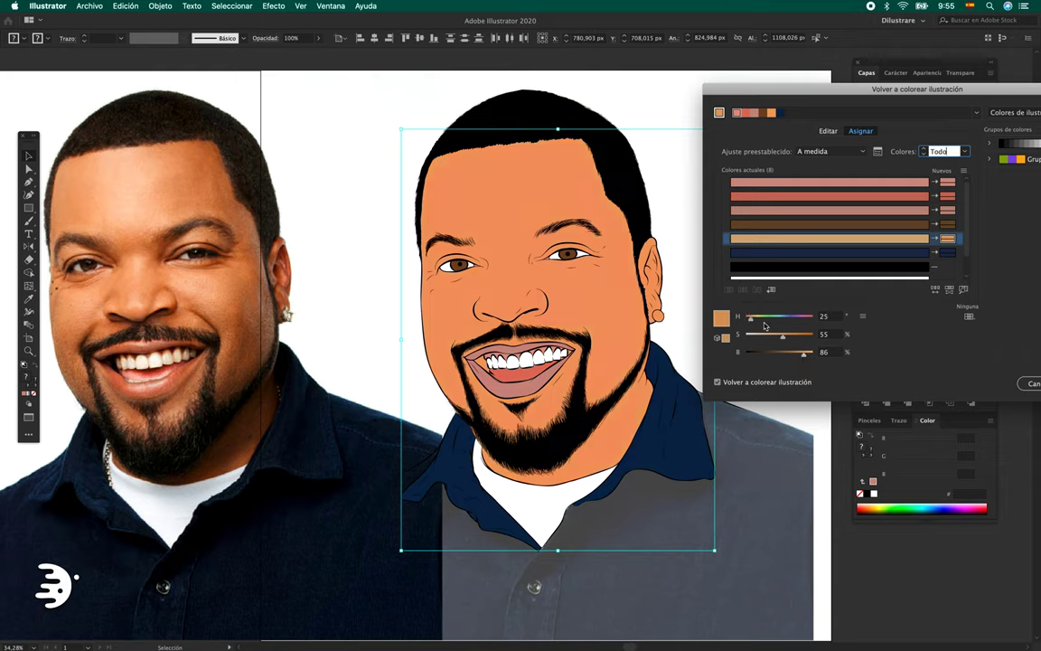
pyautogui.moveTo(782, 335); pyautogui.dragTo(779, 336)
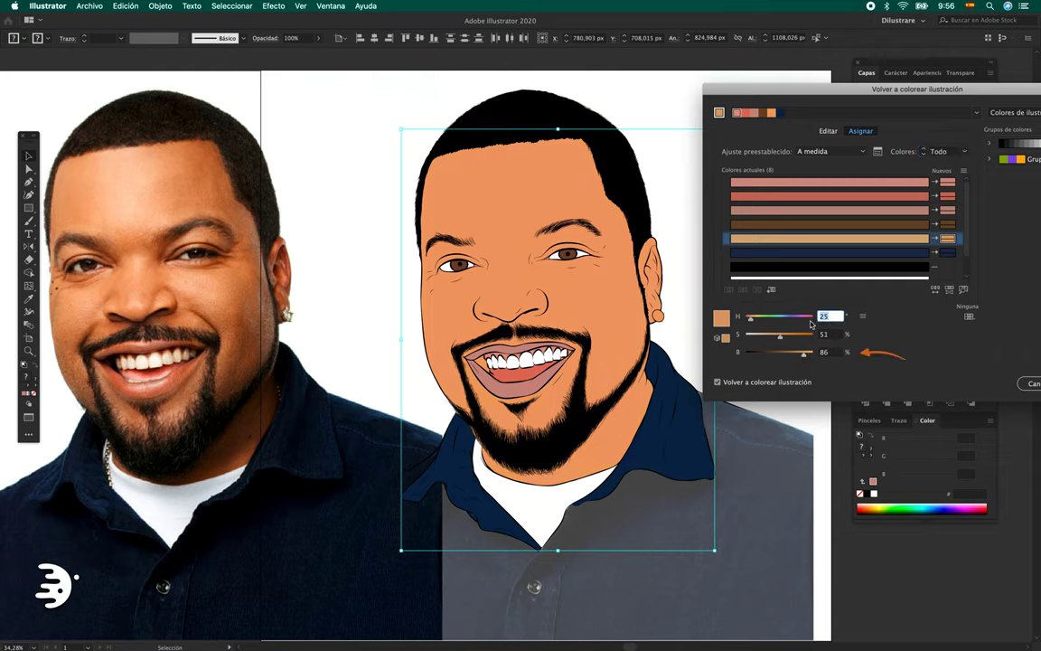
pyautogui.write('28')
pyautogui.press('Tab')
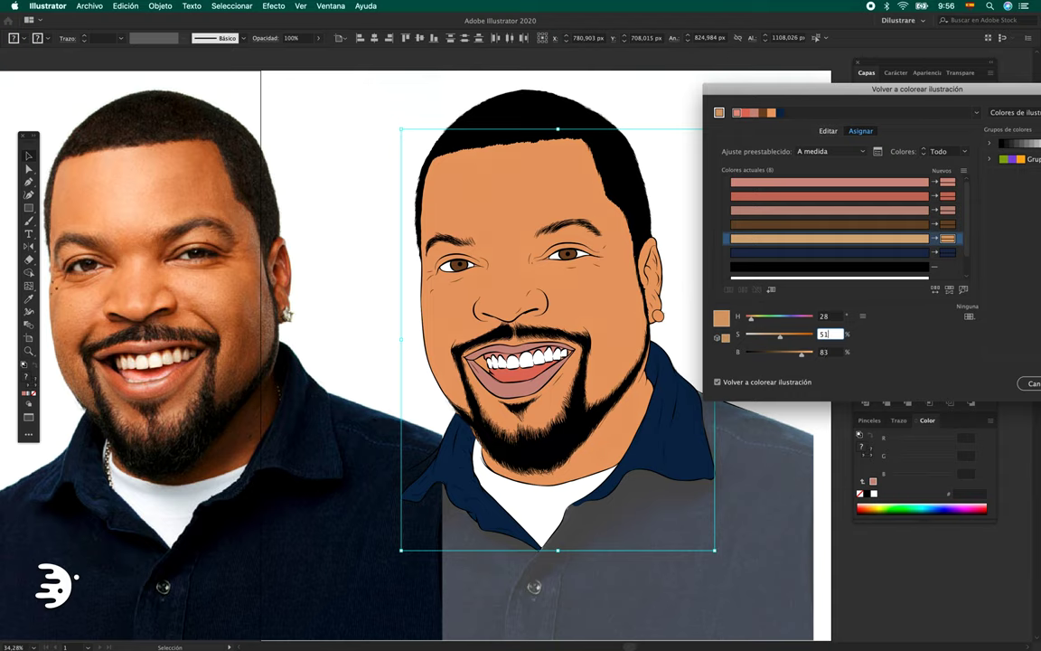
# Inspect the salmon, navy and brown colours and compare with the originals.
pyautogui.click(829, 209)
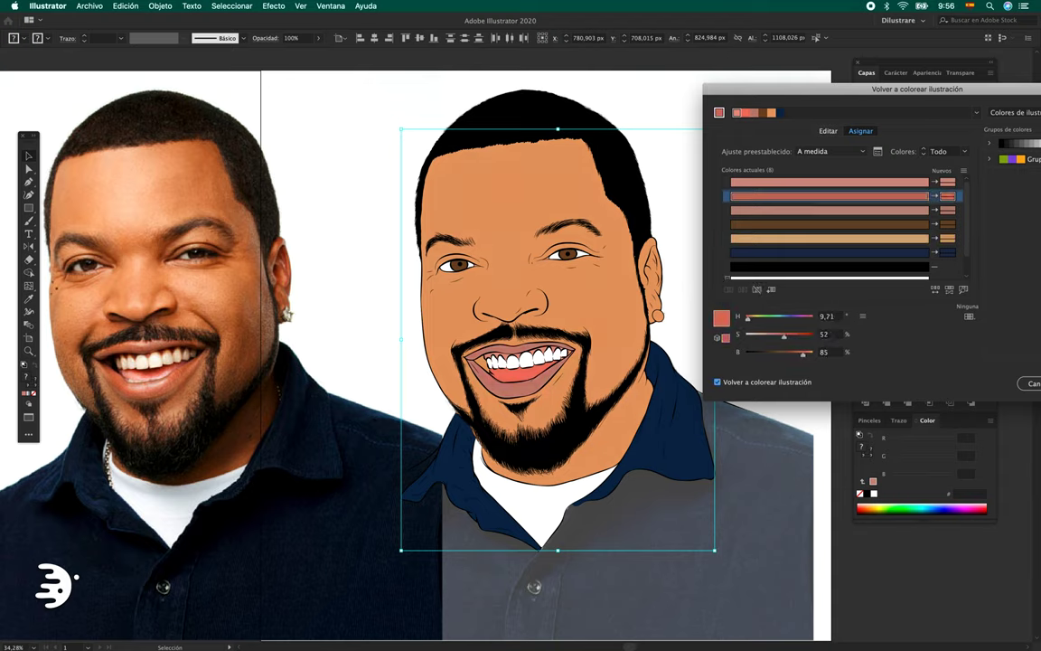
pyautogui.click(829, 252)
pyautogui.click(829, 224)
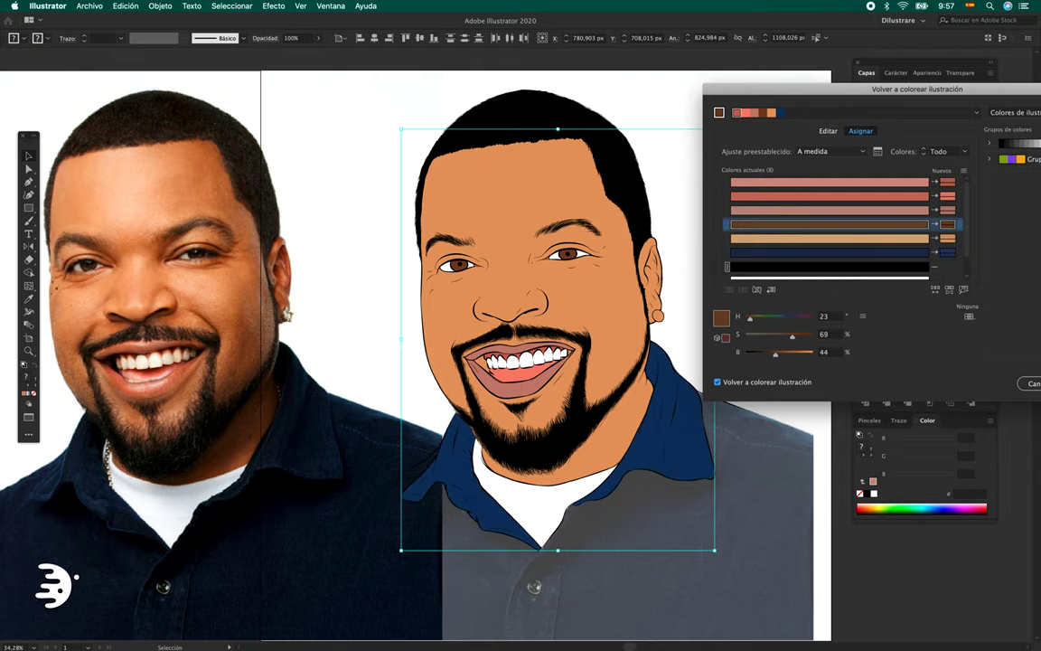
pyautogui.click(718, 381)
pyautogui.click(717, 381)
pyautogui.click(718, 382)
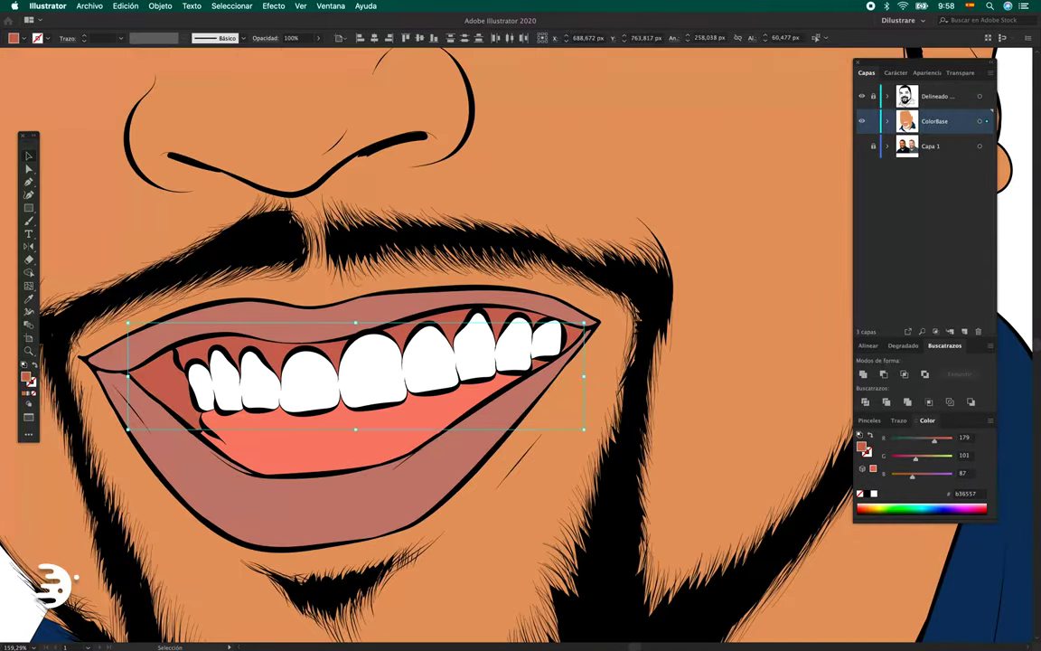
# Darken the skin fill slightly to c99467 and apply the recolour.
pyautogui.click(231, 5)
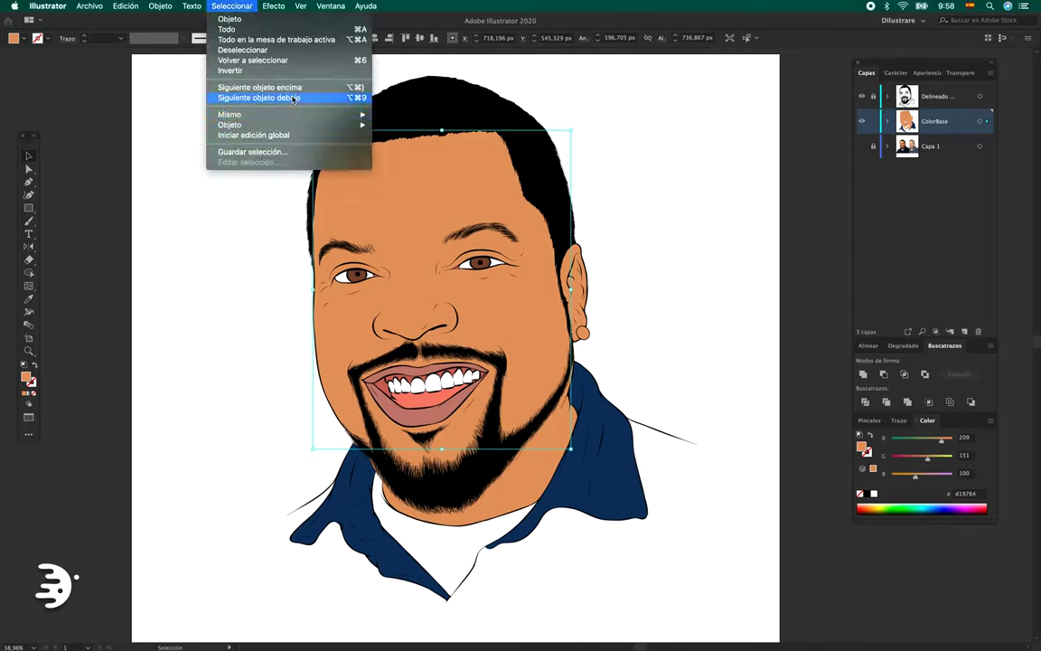
pyautogui.click(126, 5)
pyautogui.click(272, 109)
pyautogui.moveTo(189, 242)
pyautogui.mouseDown()
pyautogui.moveTo(172, 242)
pyautogui.moveTo(171, 273)
pyautogui.mouseUp()
pyautogui.click(259, 362)
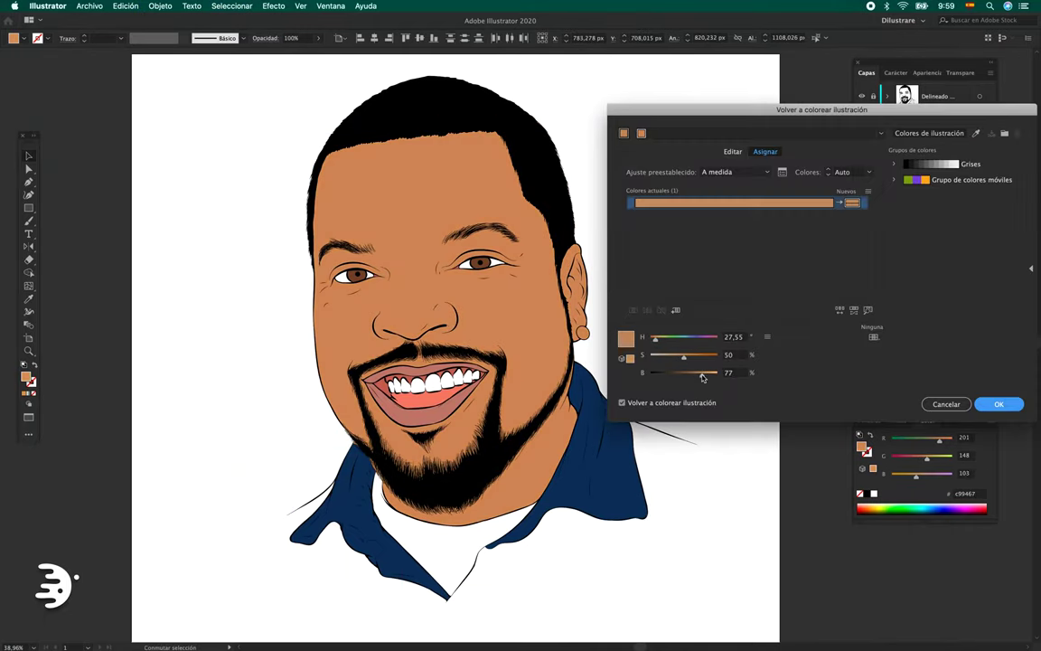
pyautogui.press('Return')
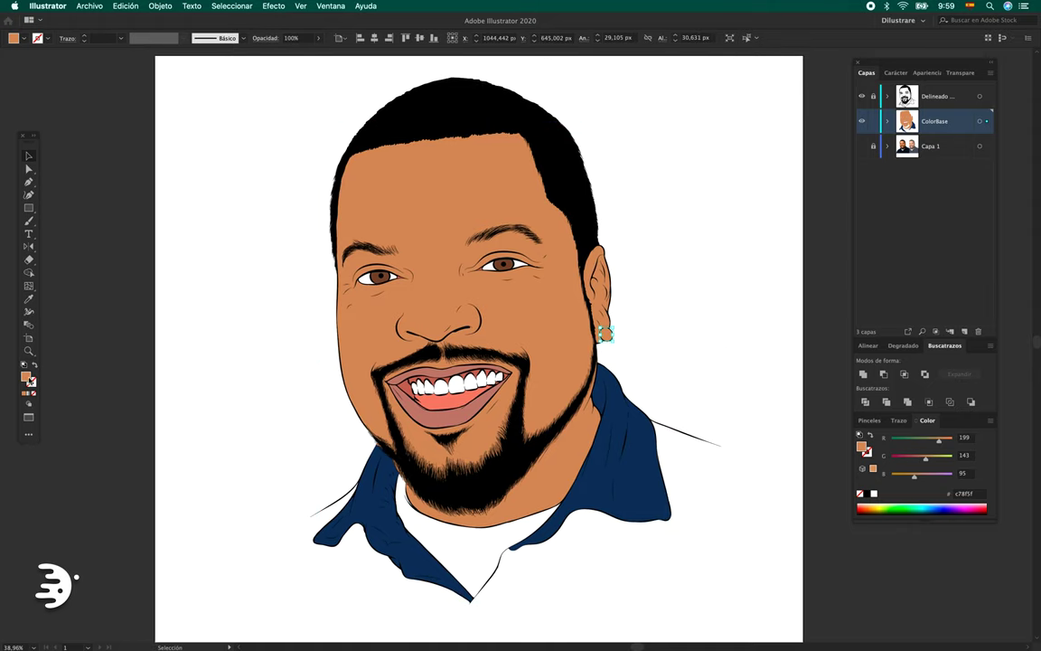
# Colour the earring dark grey 605d5a.
pyautogui.doubleClick(27, 378)
pyautogui.moveTo(324, 464); pyautogui.dragTo(295, 430)
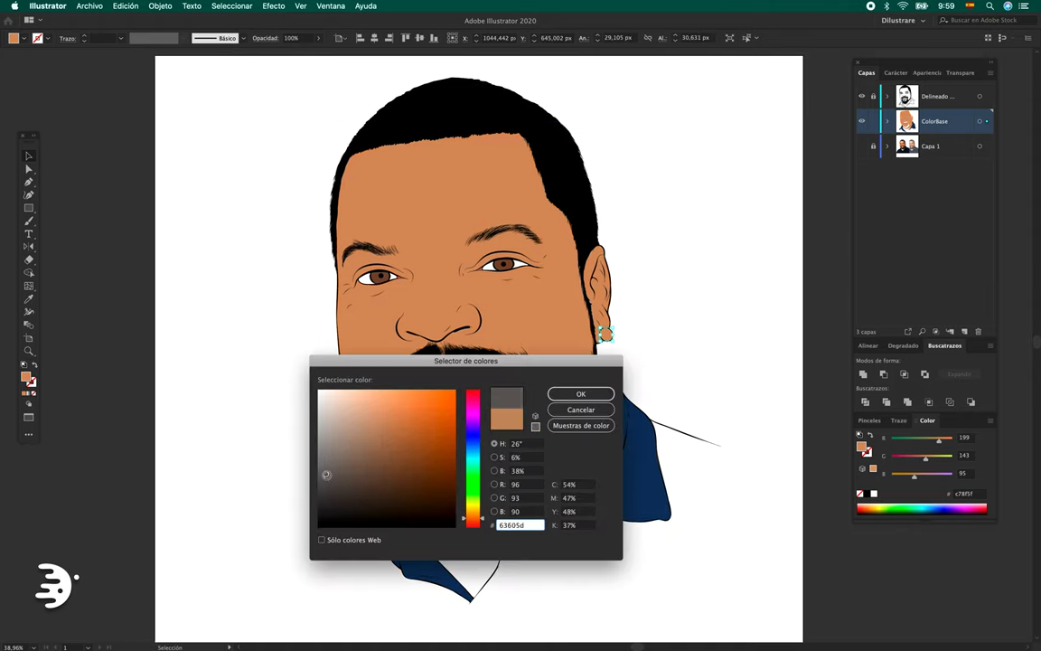
pyautogui.press('Return')
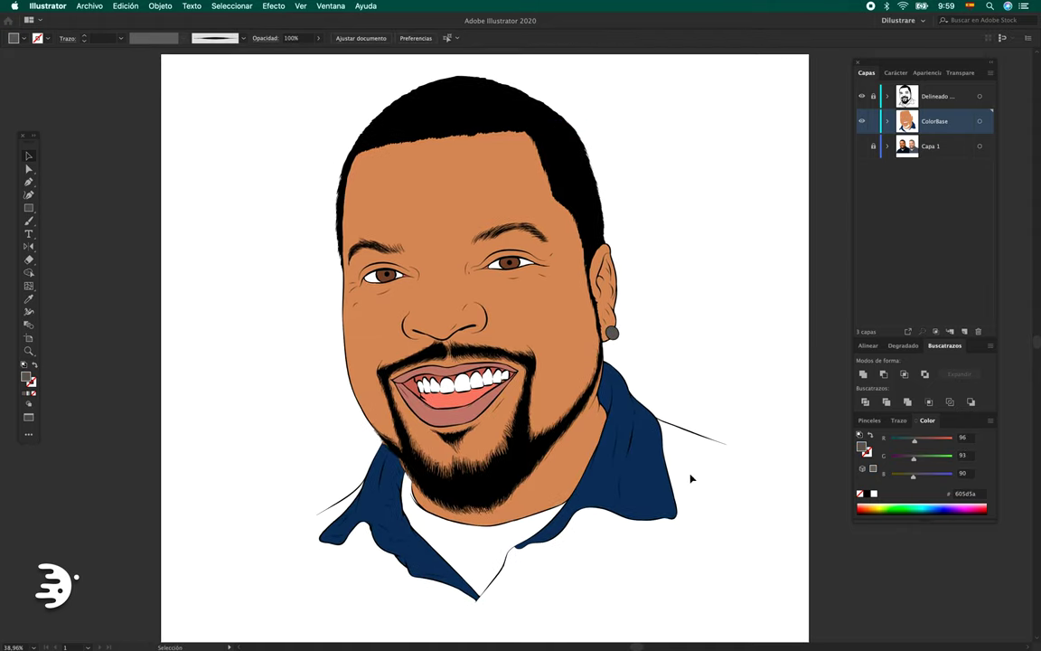
pyautogui.scroll(5, 390, 478)
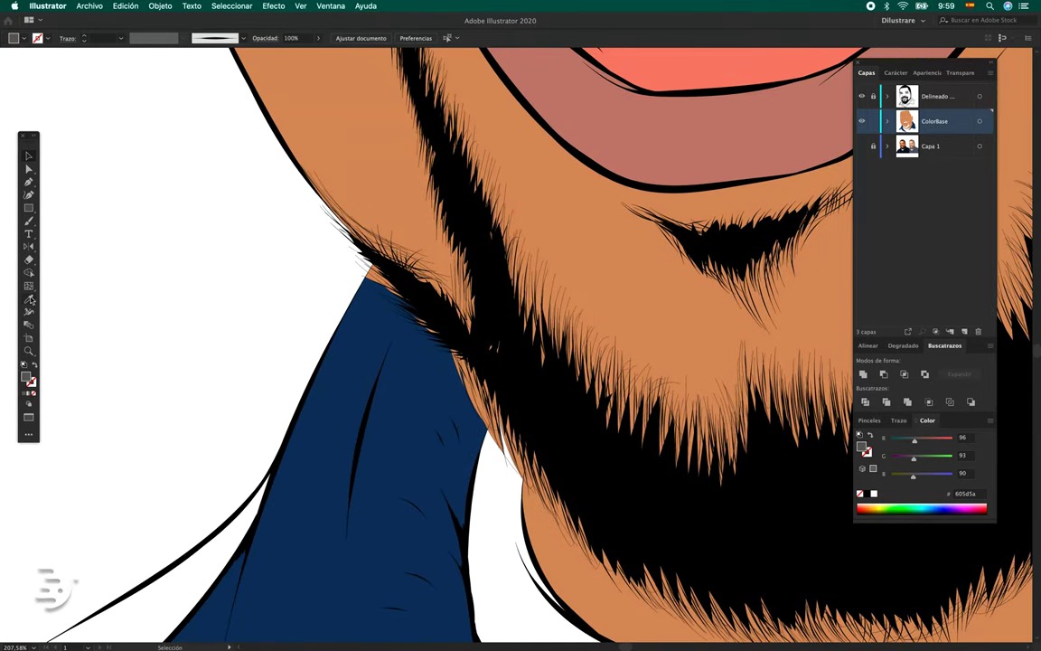
# Draw a dark blue Pencil shape along the collar to close the gap under the beard.
pyautogui.moveTo(28, 220); pyautogui.dragTo(81, 228)
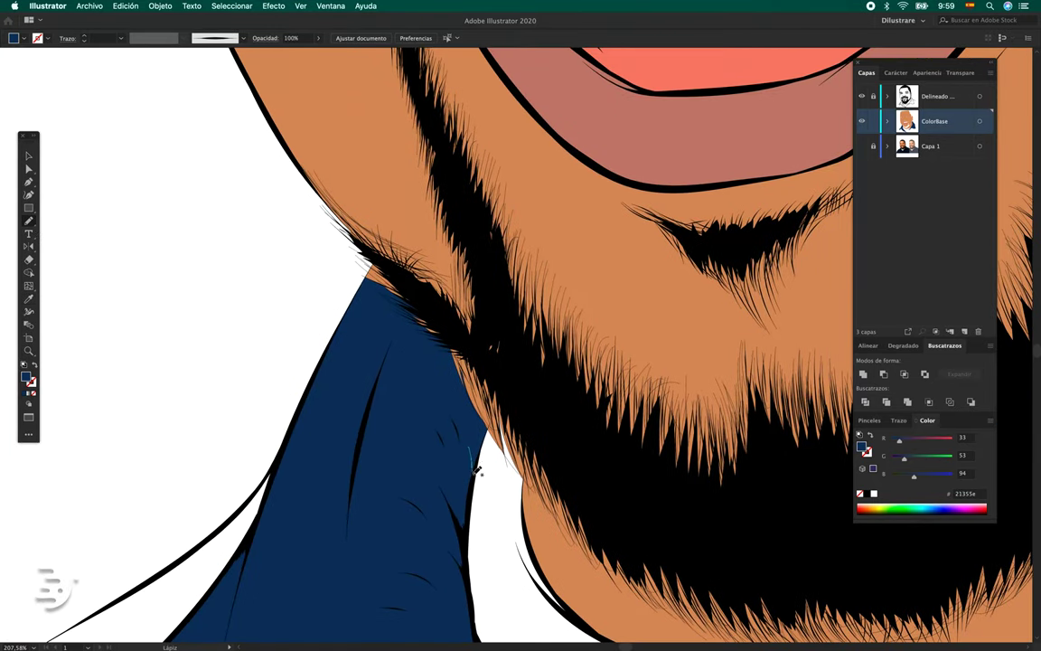
pyautogui.moveTo(476, 471)
pyautogui.mouseDown()
pyautogui.moveTo(390, 265)
pyautogui.moveTo(333, 248)
pyautogui.mouseUp()
pyautogui.press('v')
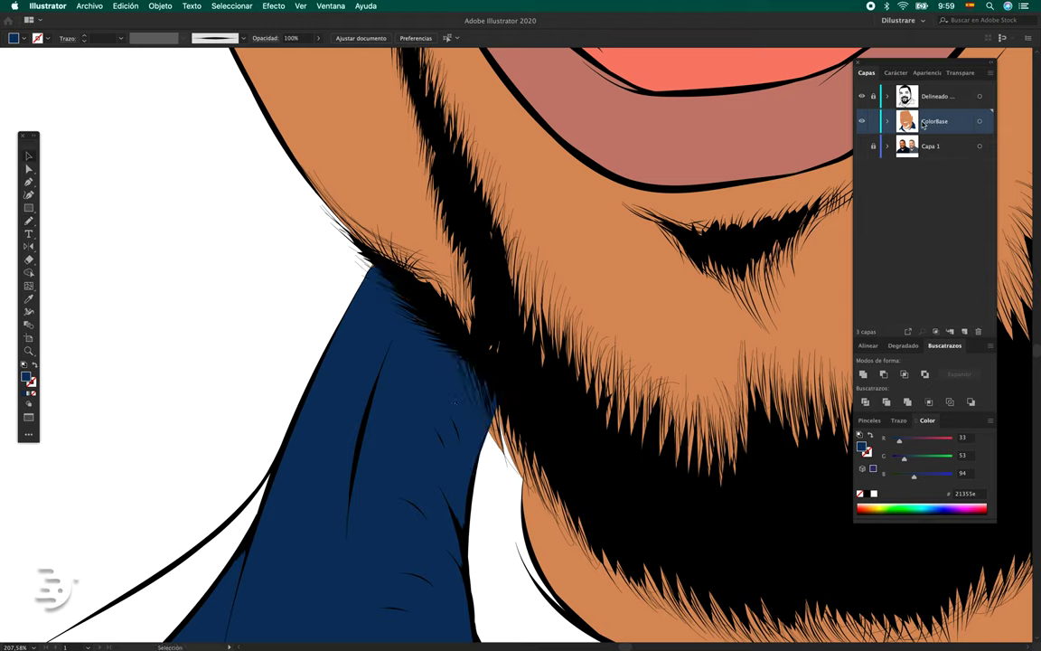
pyautogui.hotkey('ctrl', '0')
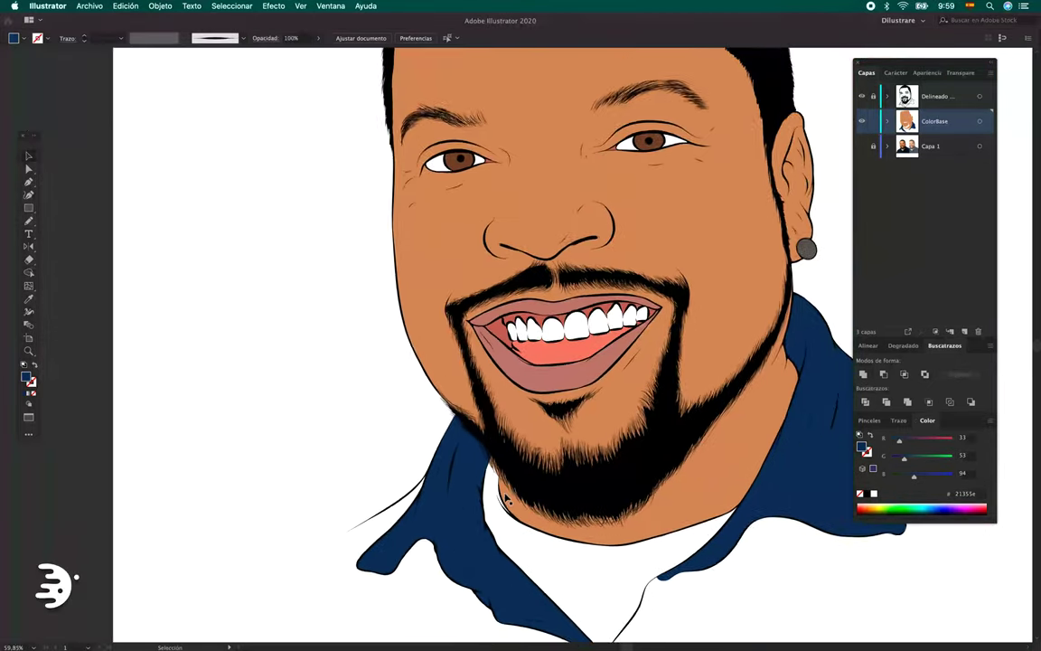
pyautogui.scroll(-3, 511, 498)
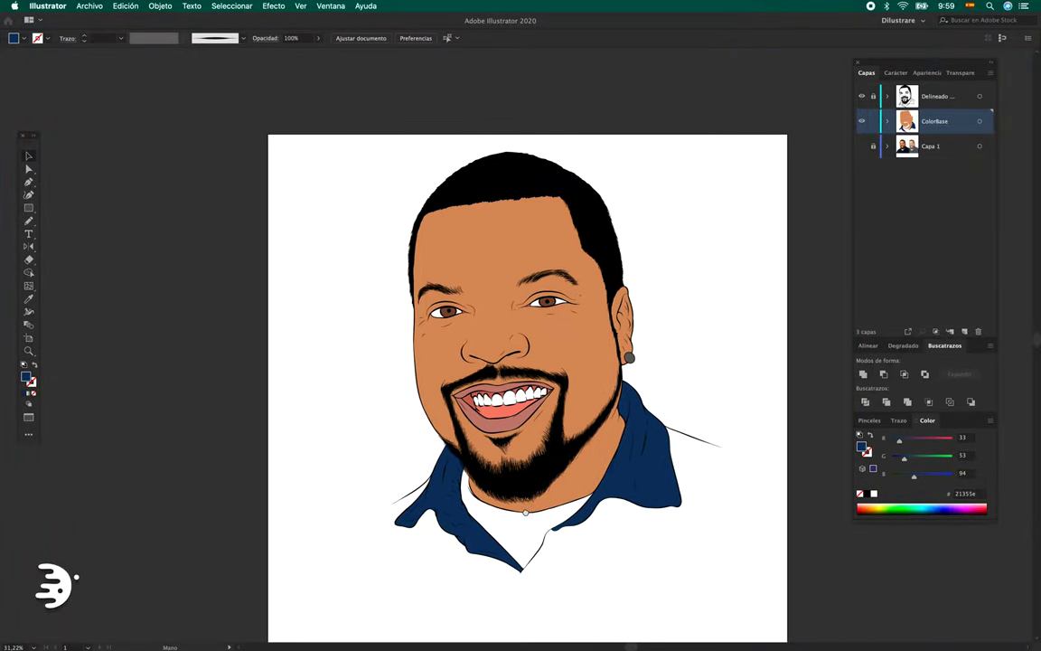
pyautogui.moveTo(561, 523); pyautogui.dragTo(509, 486)
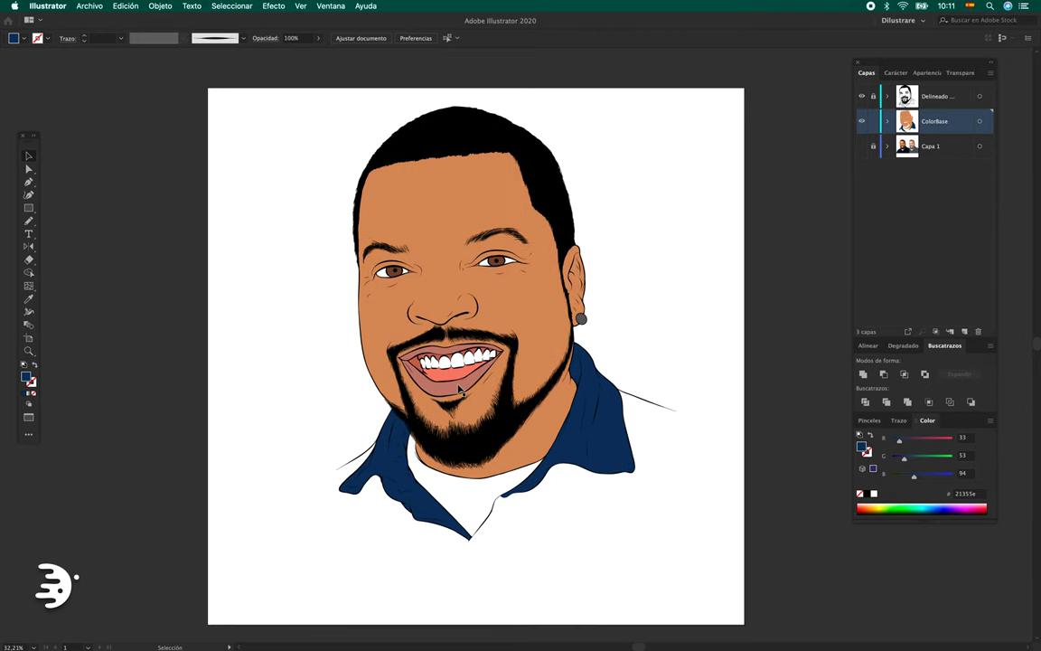
pyautogui.scroll(3, 459, 390)
# Darken the upper lip from b37d70 to 9c6356 with Recolor Artwork brightness near 61.
pyautogui.scroll(2, 441, 321)
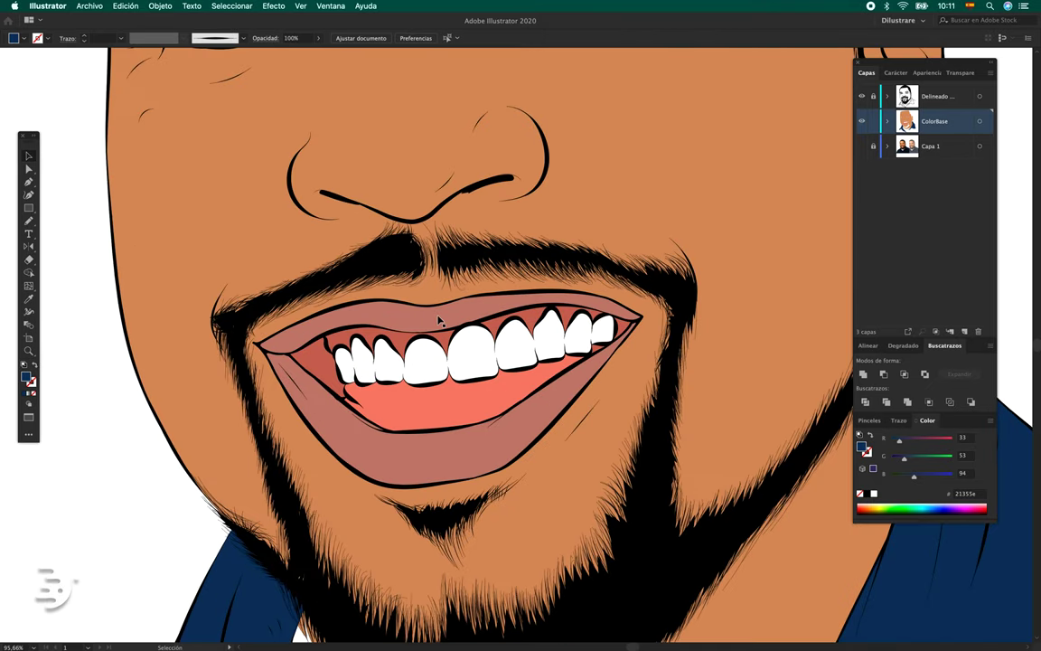
pyautogui.scroll(1, 434, 326)
pyautogui.scroll(2, 417, 333)
pyautogui.click(417, 332)
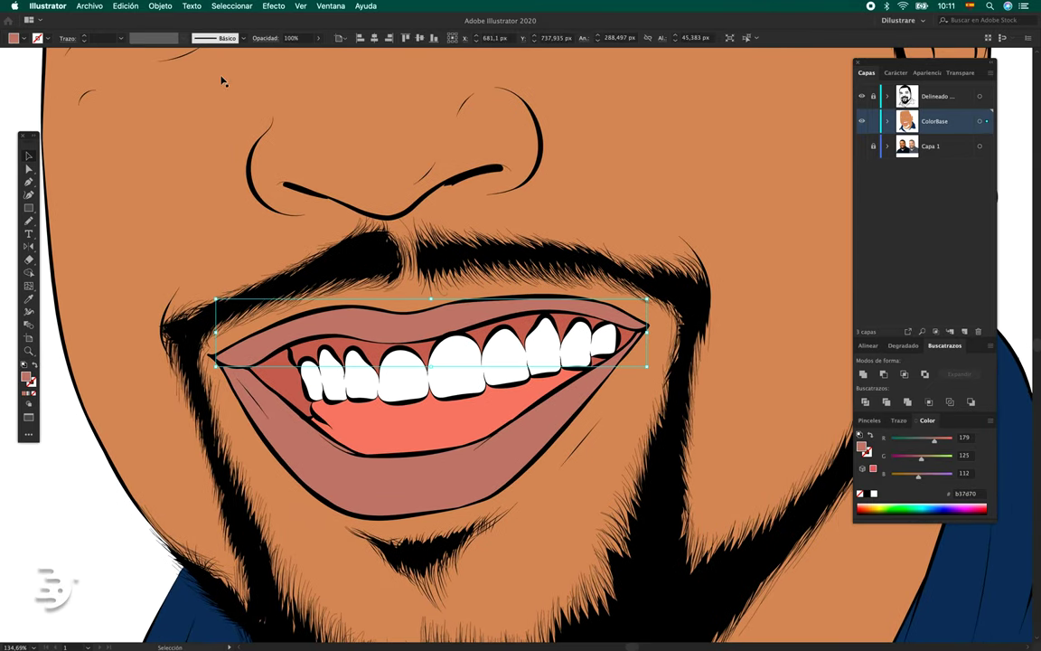
pyautogui.click(124, 5)
pyautogui.moveTo(429, 193)
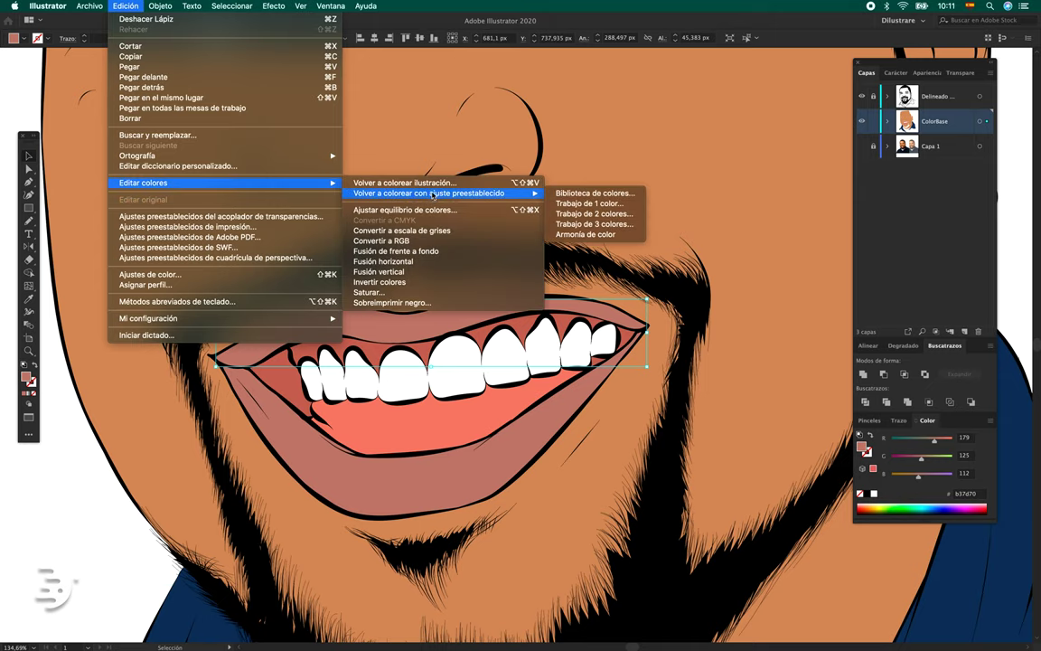
pyautogui.click(586, 234)
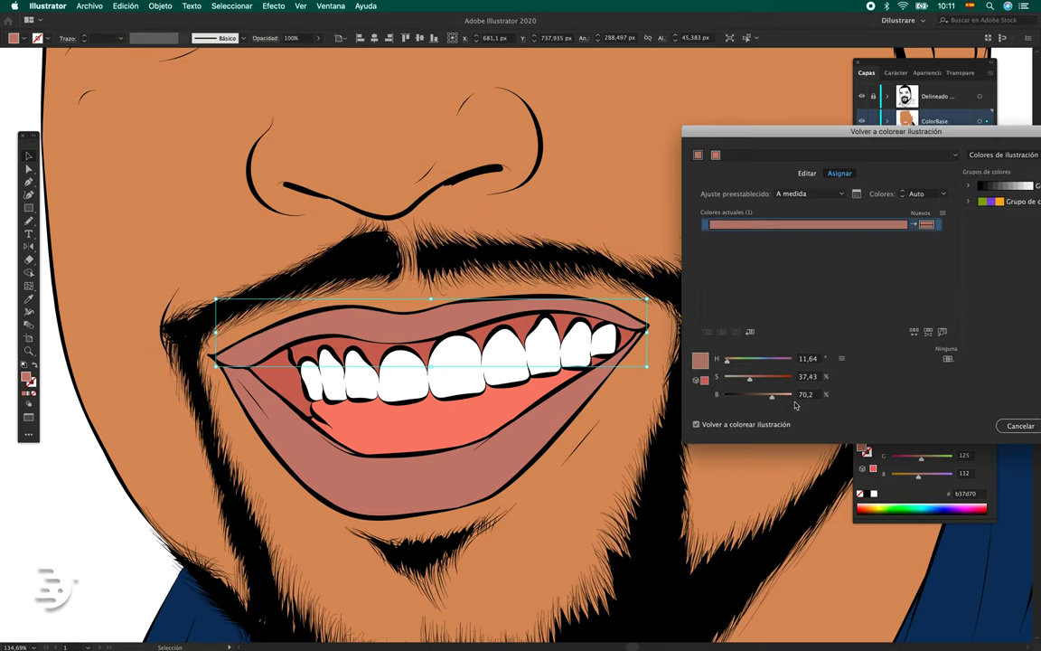
pyautogui.moveTo(772, 400); pyautogui.dragTo(767, 402)
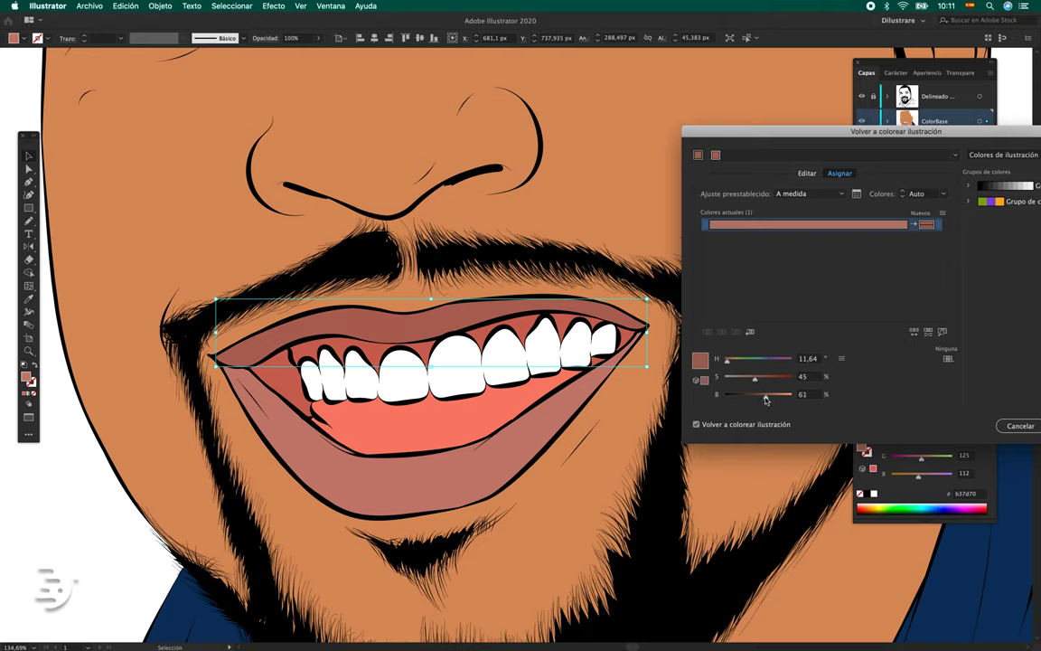
pyautogui.press('Return')
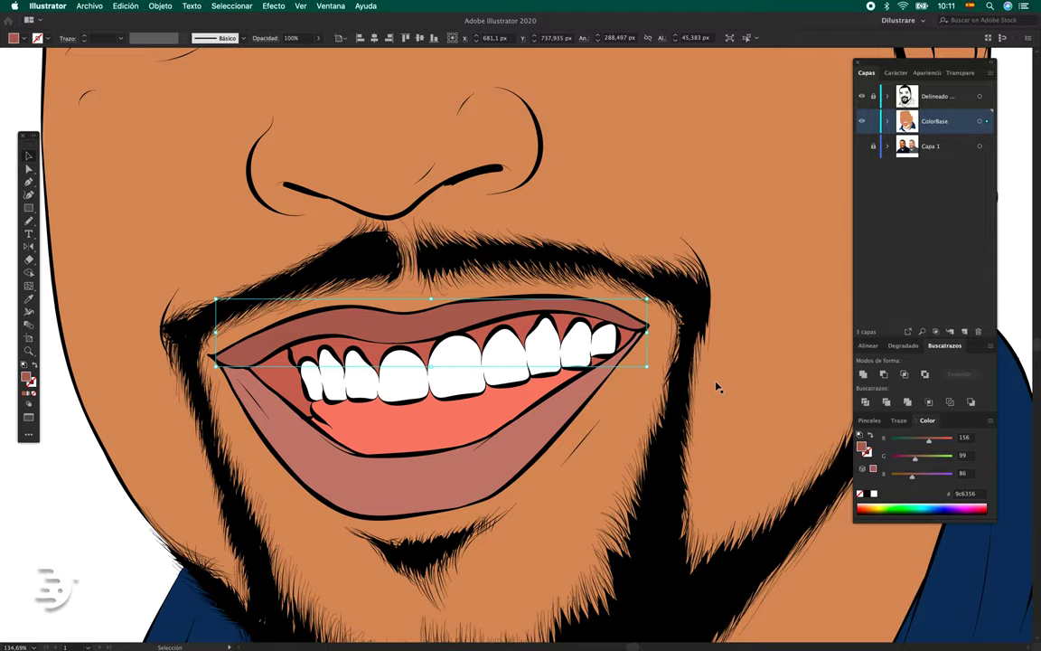
pyautogui.scroll(-5, 716, 387)
pyautogui.scroll(-2, 721, 386)
pyautogui.moveTo(786, 355); pyautogui.dragTo(575, 339)
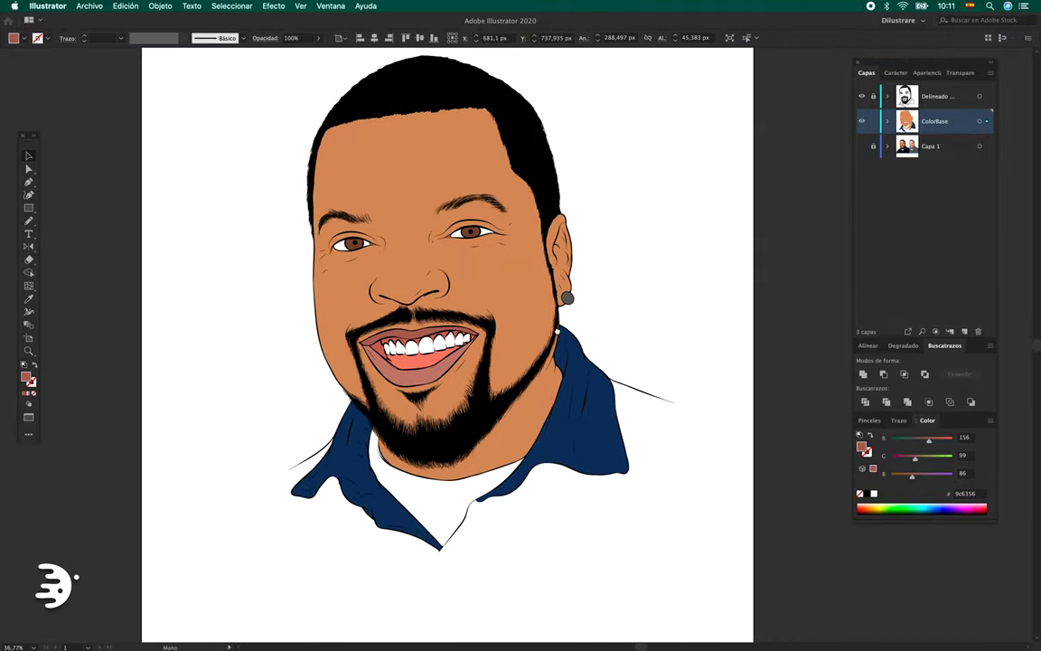
pyautogui.click(628, 310)
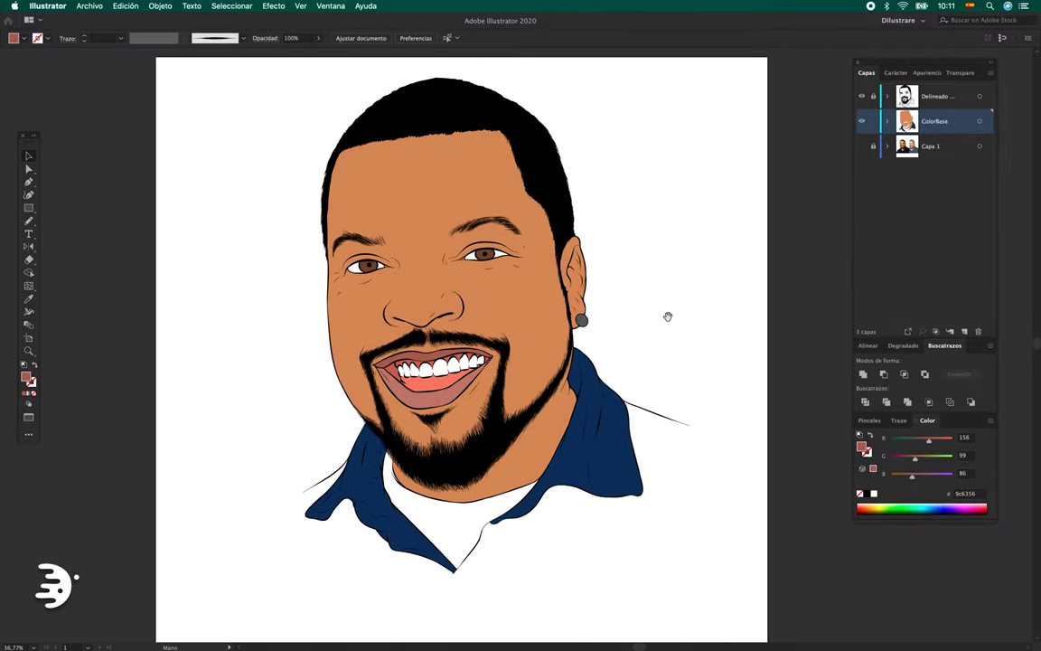
# Bring up the curly-haired man's uncoloured line-art portrait with glasses.
pyautogui.scroll(2, 664, 313)
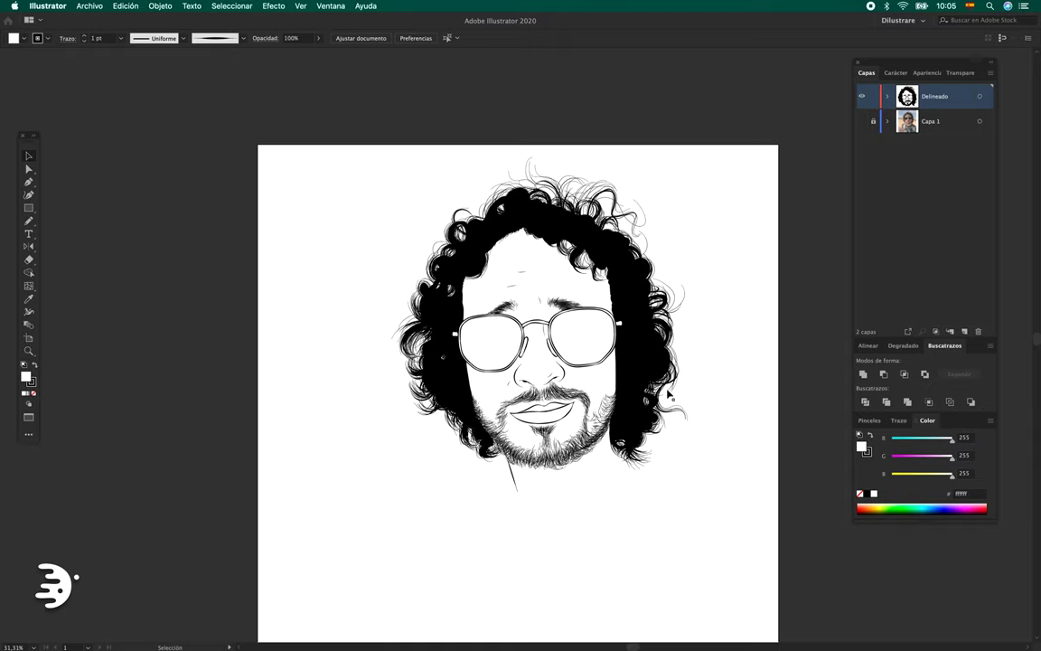
# Duplicate the Delineado layer so a Delineado copy sits on top of the layers.
pyautogui.hscroll(3, 668, 395)
pyautogui.scroll(-2, 708, 302)
pyautogui.scroll(-2, 583, 495)
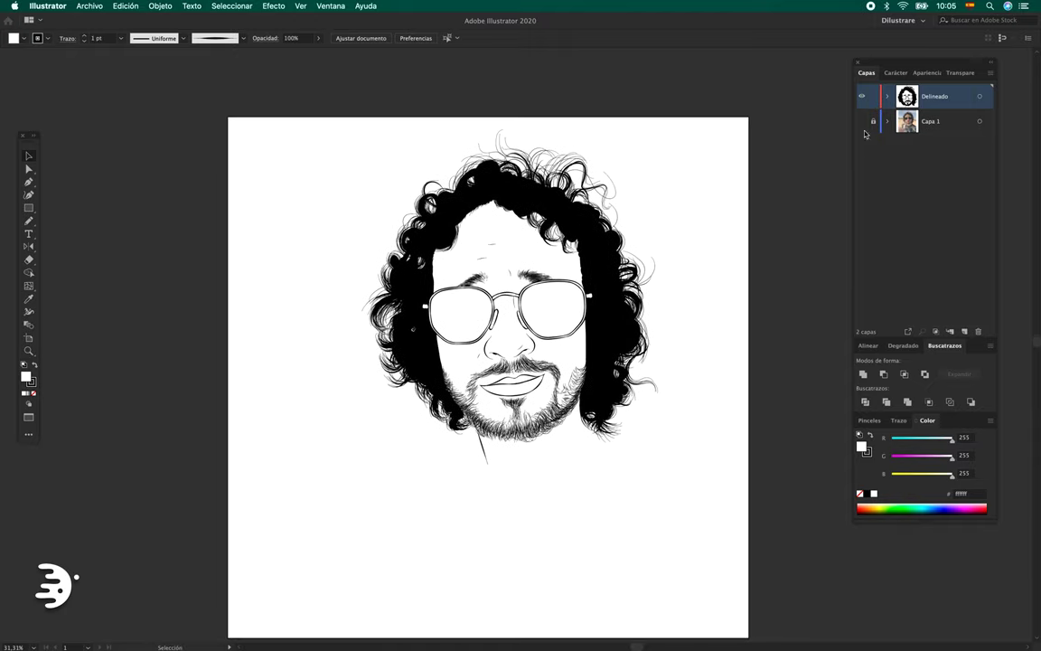
pyautogui.scroll(-2, 569, 413)
pyautogui.hscroll(-1, 765, 465)
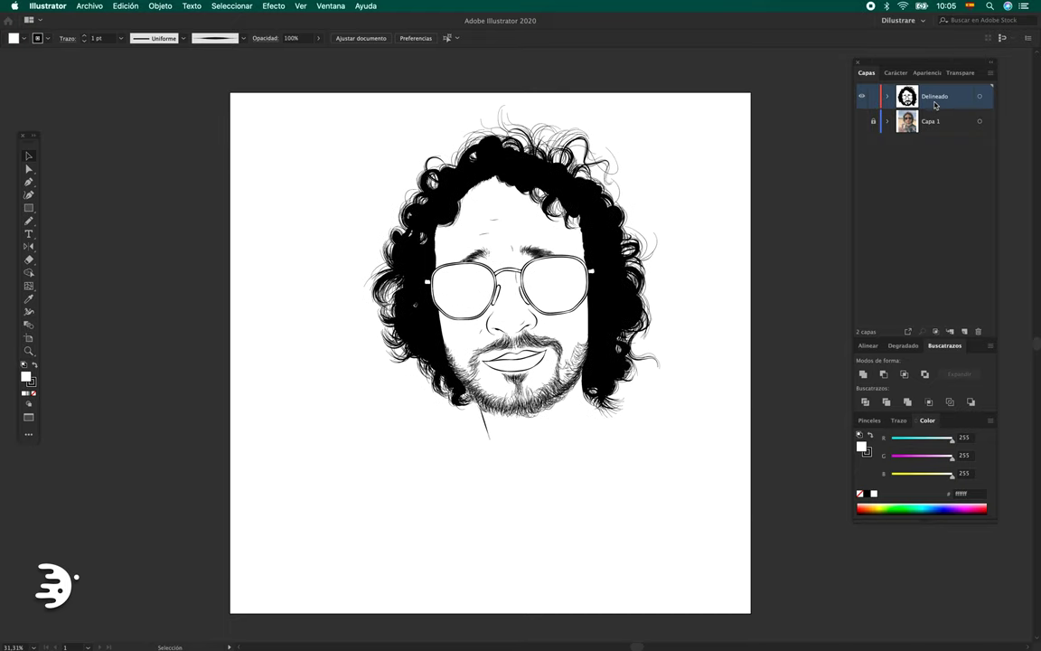
pyautogui.moveTo(937, 101); pyautogui.dragTo(935, 133)
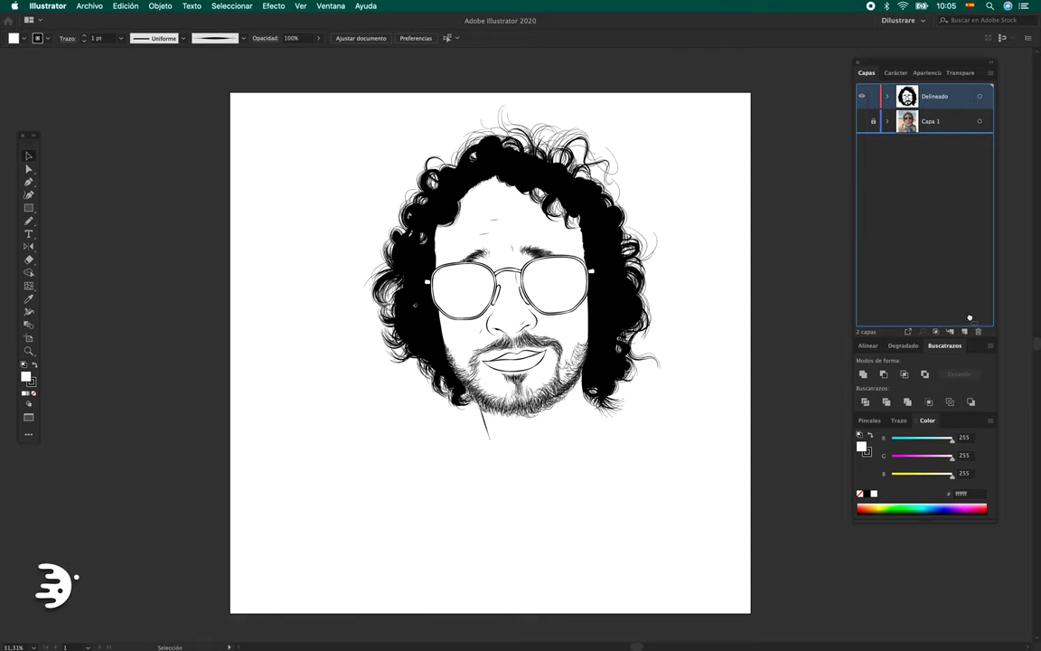
pyautogui.moveTo(969, 318); pyautogui.dragTo(964, 331)
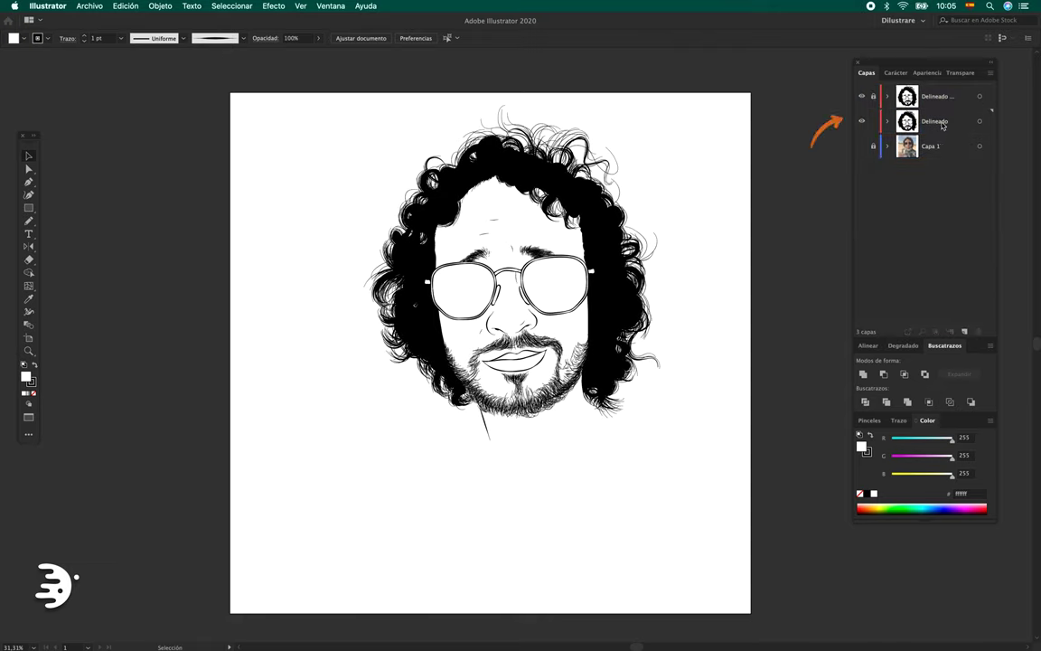
pyautogui.scroll(5, 524, 437)
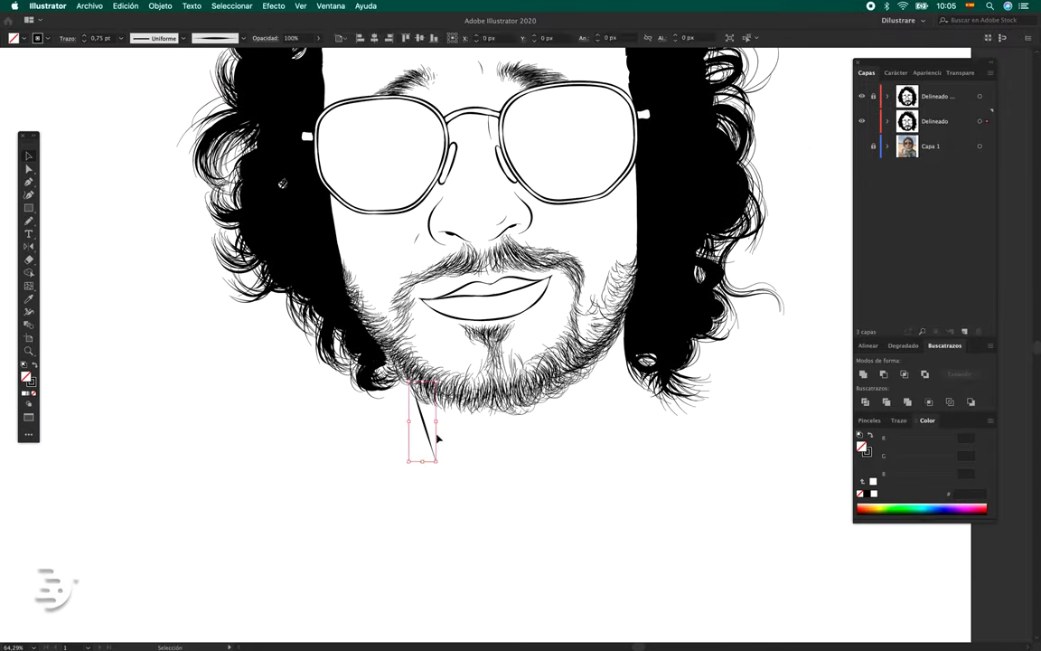
# Paint a curved jawline stroke from the beard's right edge down to the chin.
pyautogui.press('b')
pyautogui.moveTo(281, 185); pyautogui.dragTo(268, 197)
pyautogui.moveTo(607, 378); pyautogui.dragTo(418, 475)
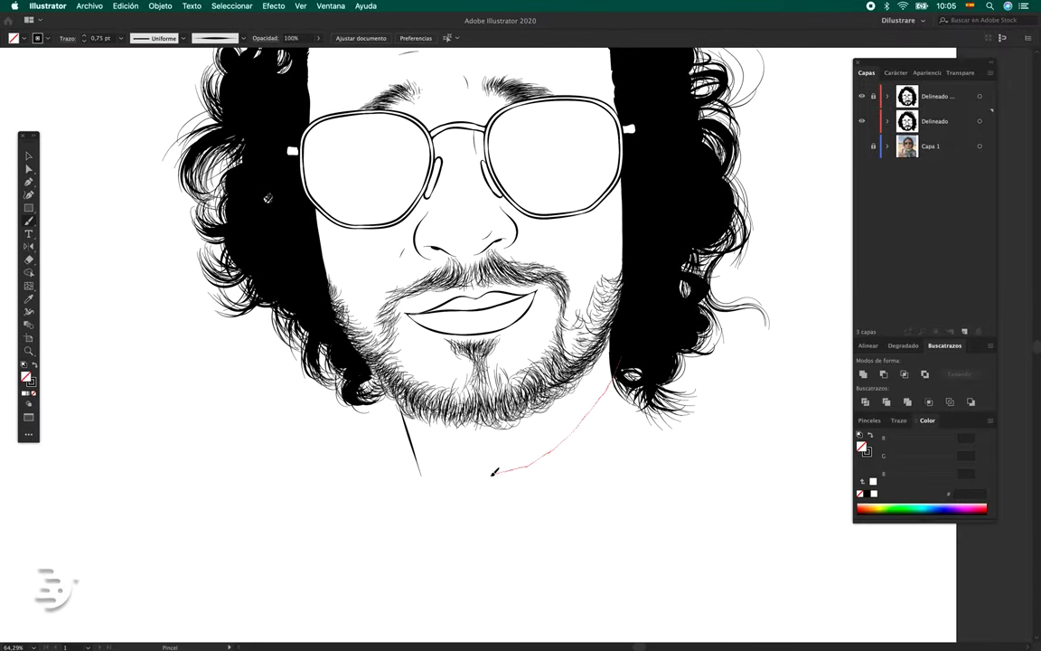
pyautogui.press('a')
pyautogui.press('v')
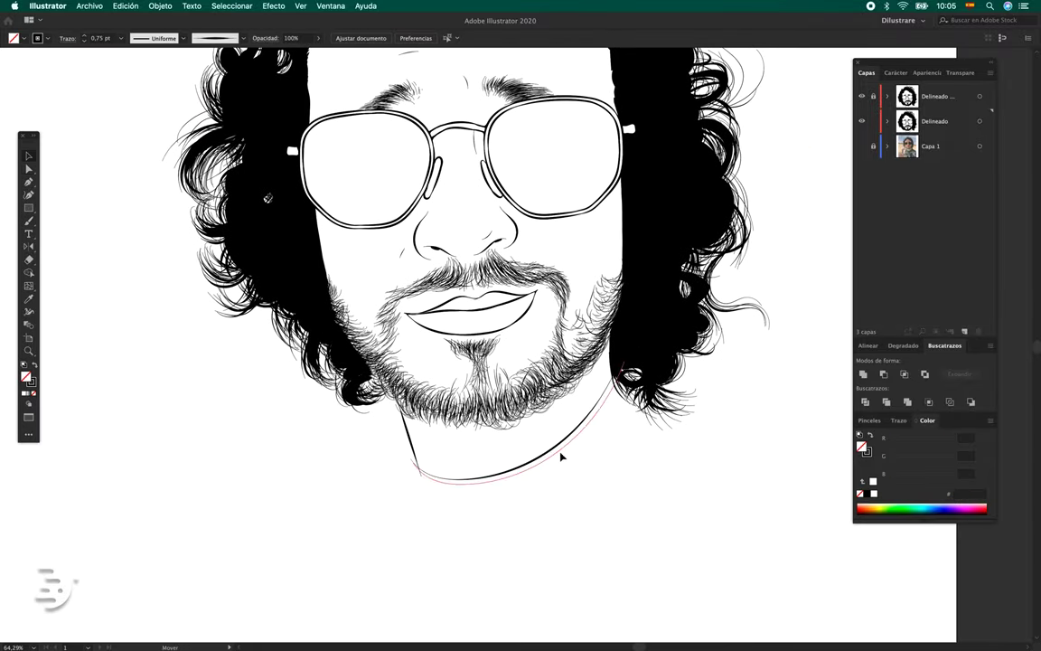
pyautogui.click(561, 457)
pyautogui.scroll(-5, 520, 473)
pyautogui.scroll(5, 542, 506)
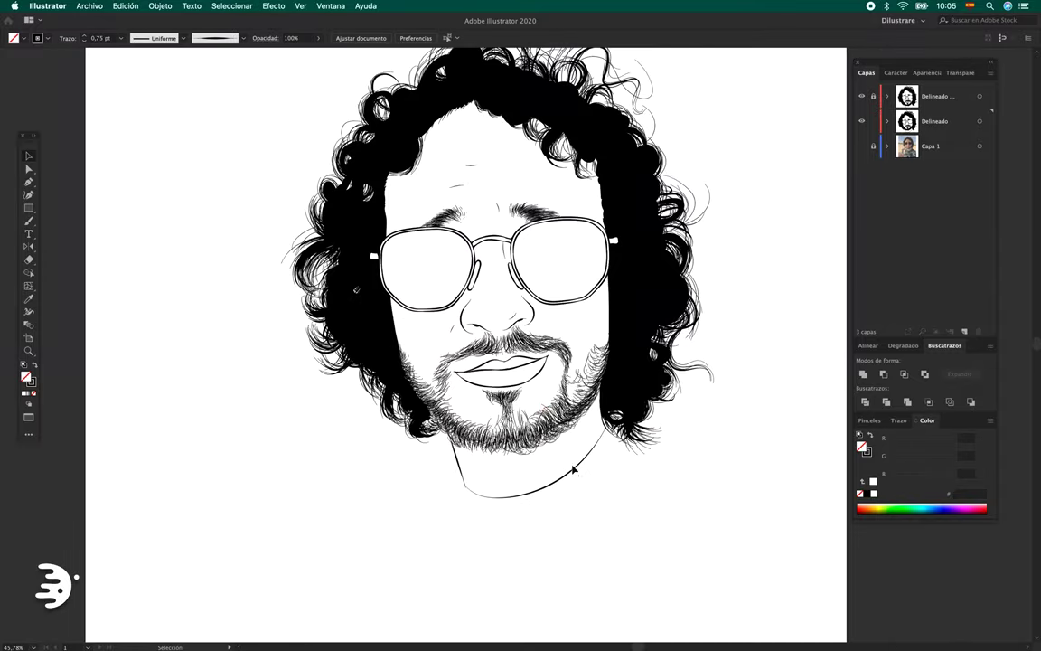
# Refine the jawline's chin anchor with the Direct Selection tool.
pyautogui.press('a')
pyautogui.scroll(5, 449, 489)
pyautogui.click(456, 486)
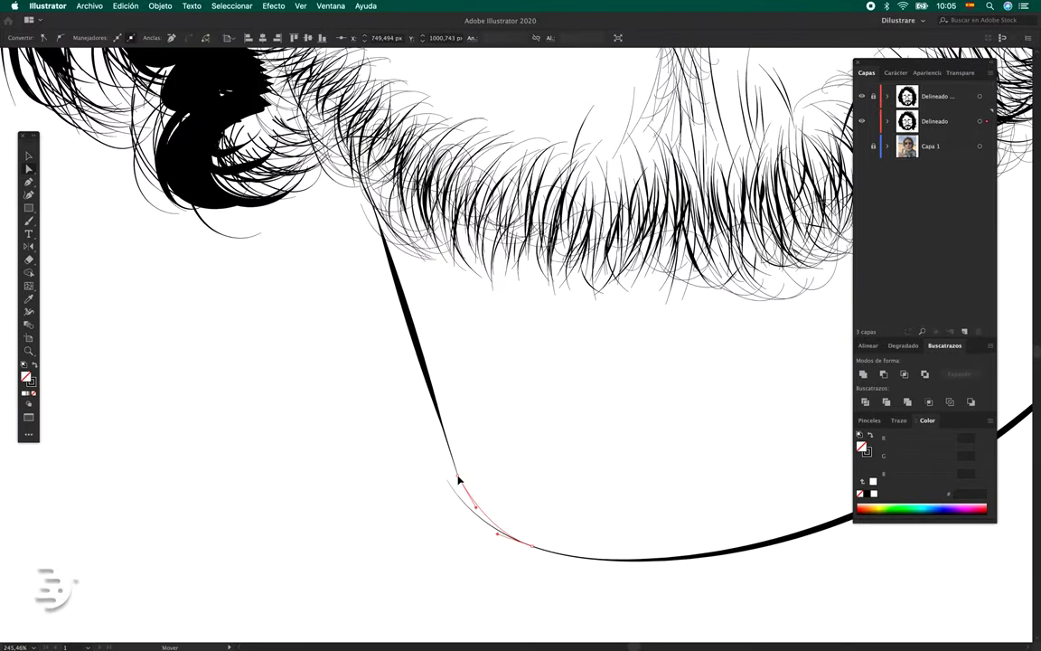
pyautogui.scroll(-3, 457, 488)
pyautogui.scroll(-2, 478, 495)
pyautogui.scroll(-1, 562, 488)
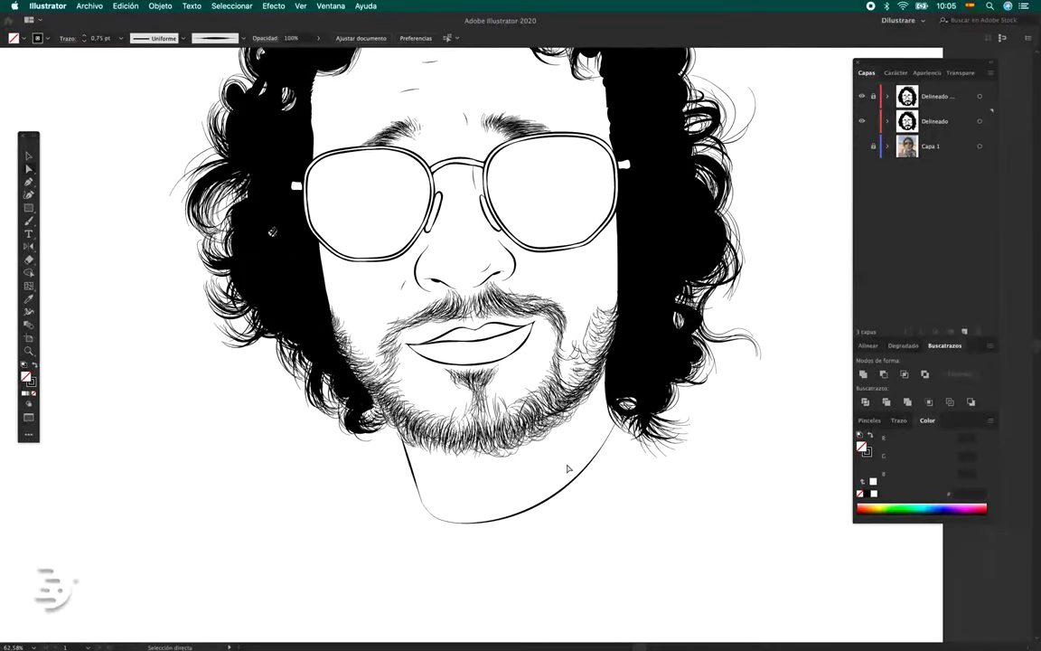
pyautogui.scroll(-1, 562, 488)
pyautogui.scroll(-1, 556, 492)
pyautogui.scroll(-1, 569, 515)
pyautogui.scroll(-2, 633, 515)
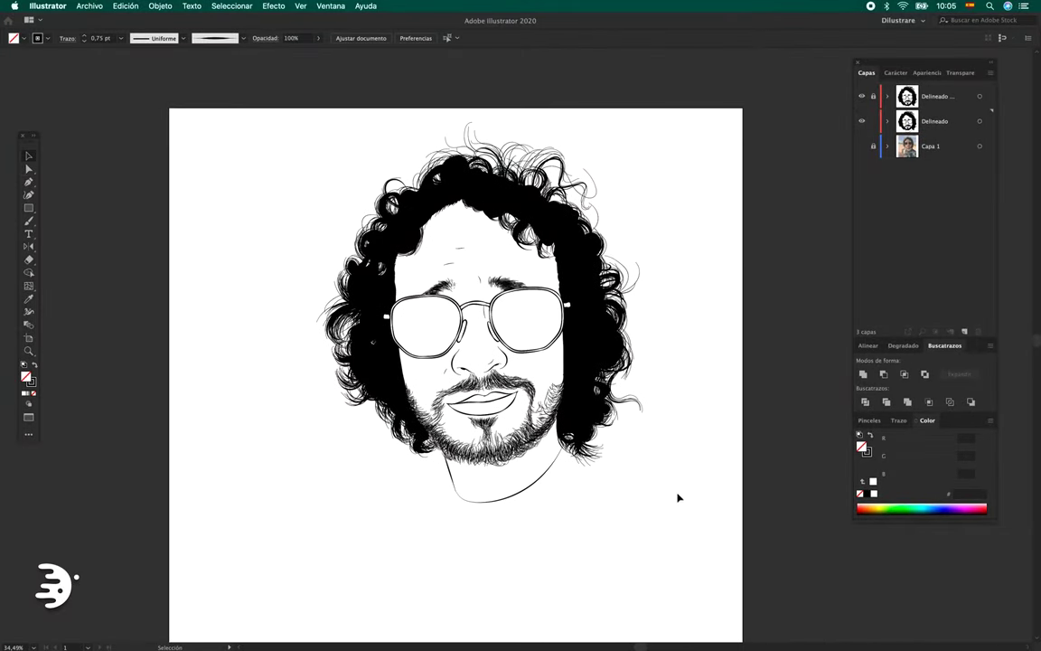
pyautogui.scroll(-2, 678, 461)
# Fill the face and neck shape with peach skin colour efc2a3.
pyautogui.click(979, 121)
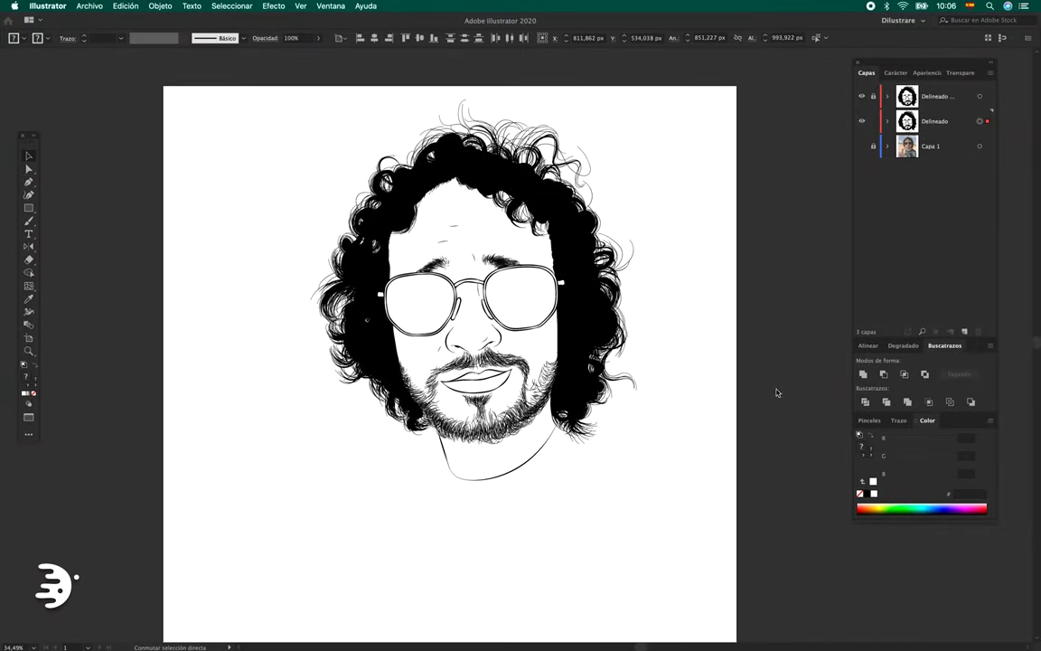
pyautogui.doubleClick(26, 378)
pyautogui.write('efc2a3')
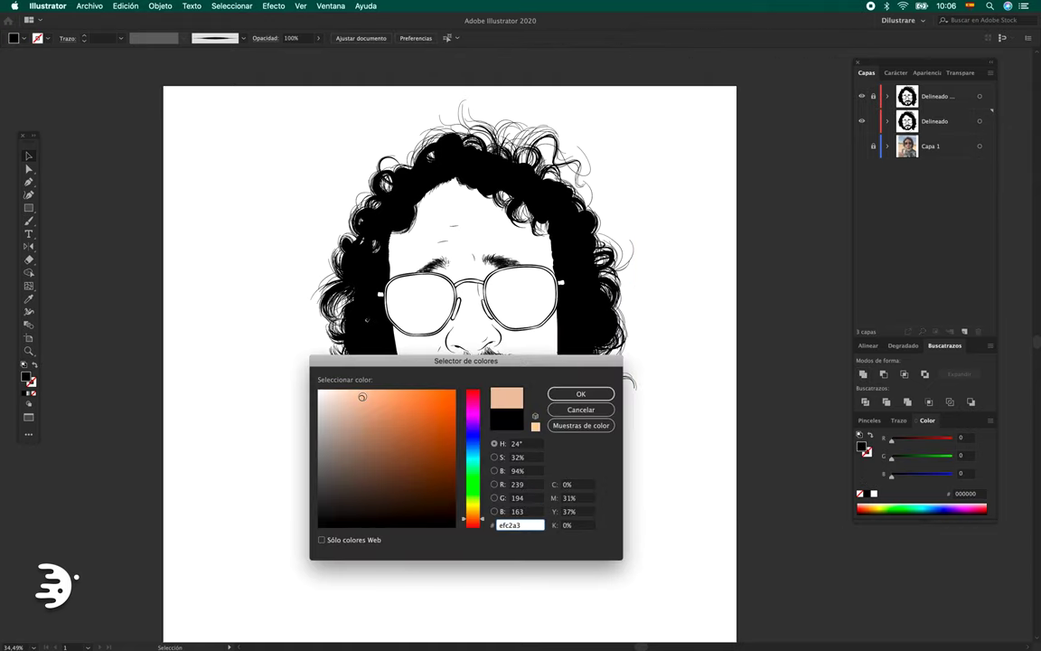
pyautogui.click(581, 395)
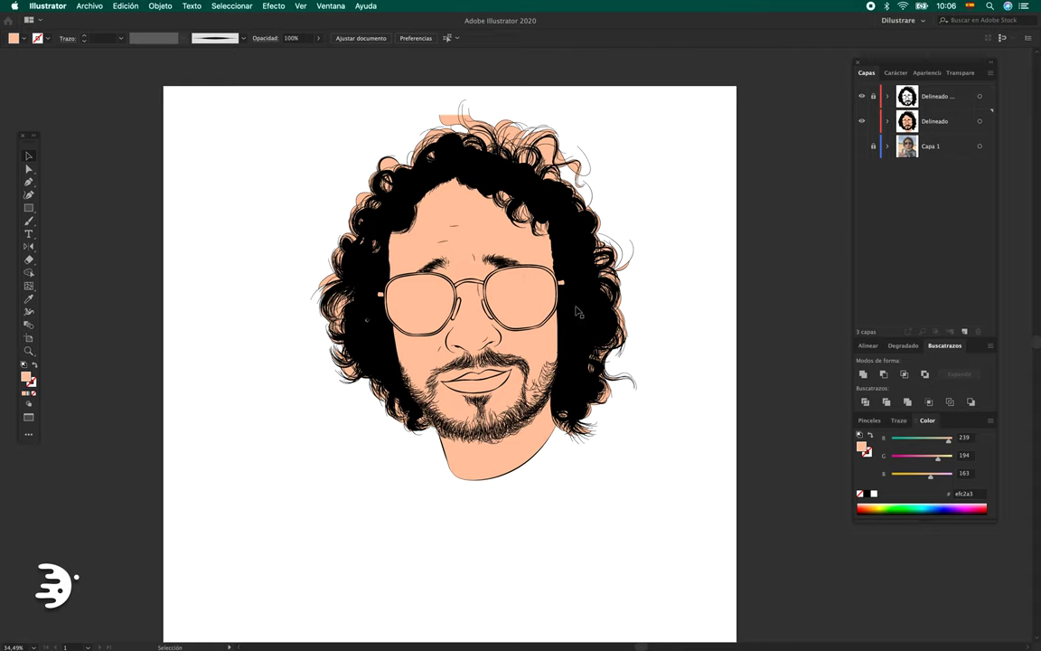
pyautogui.click(576, 330)
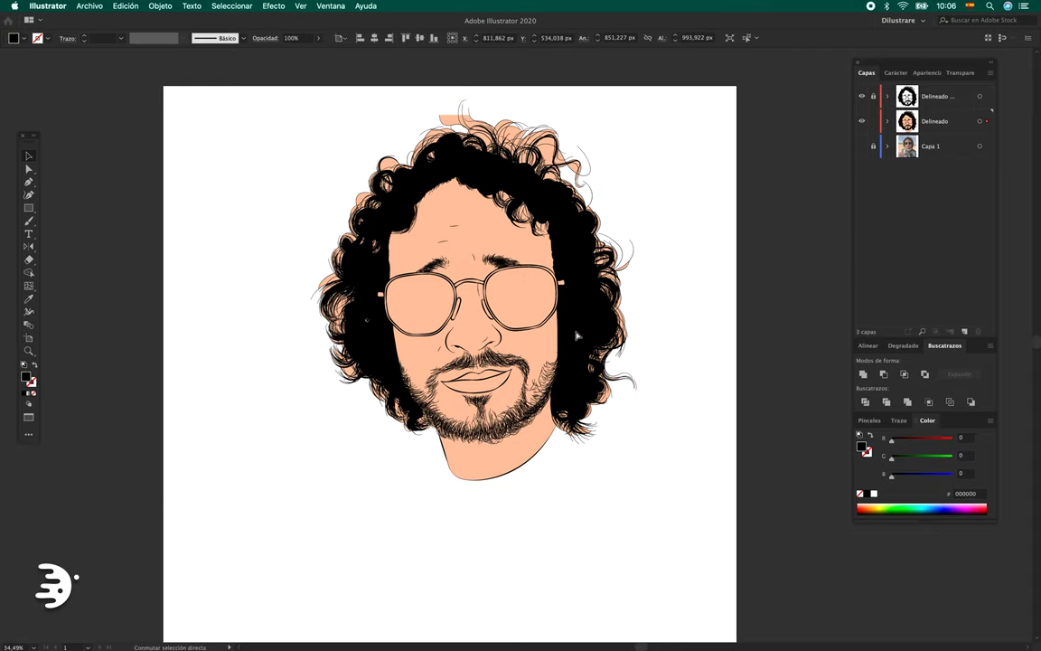
pyautogui.click(684, 468)
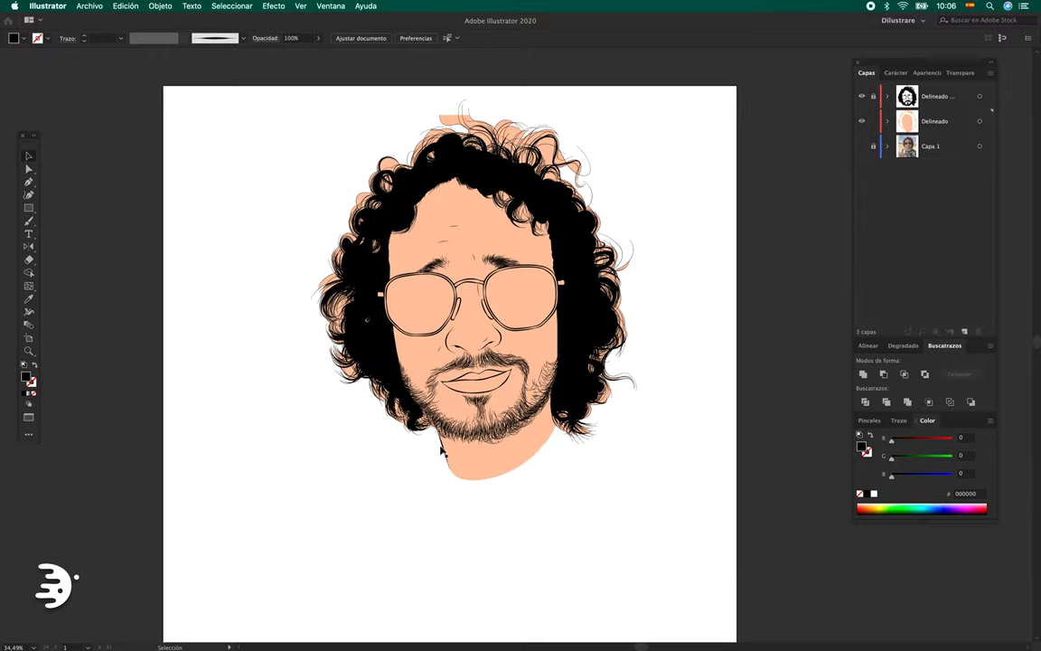
pyautogui.scroll(5, 412, 425)
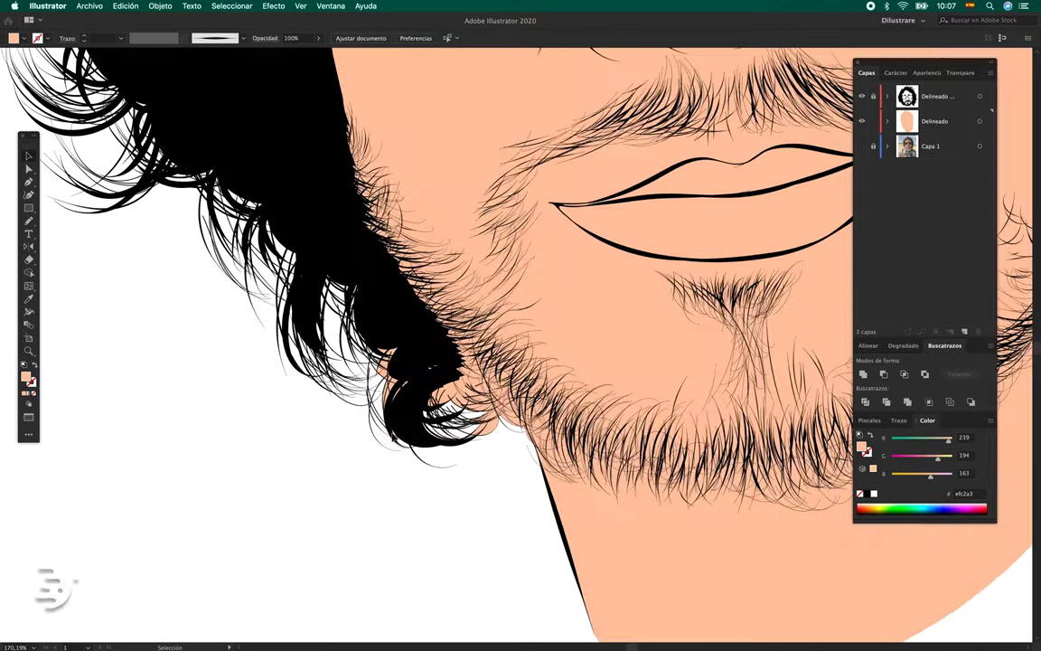
pyautogui.click(461, 353)
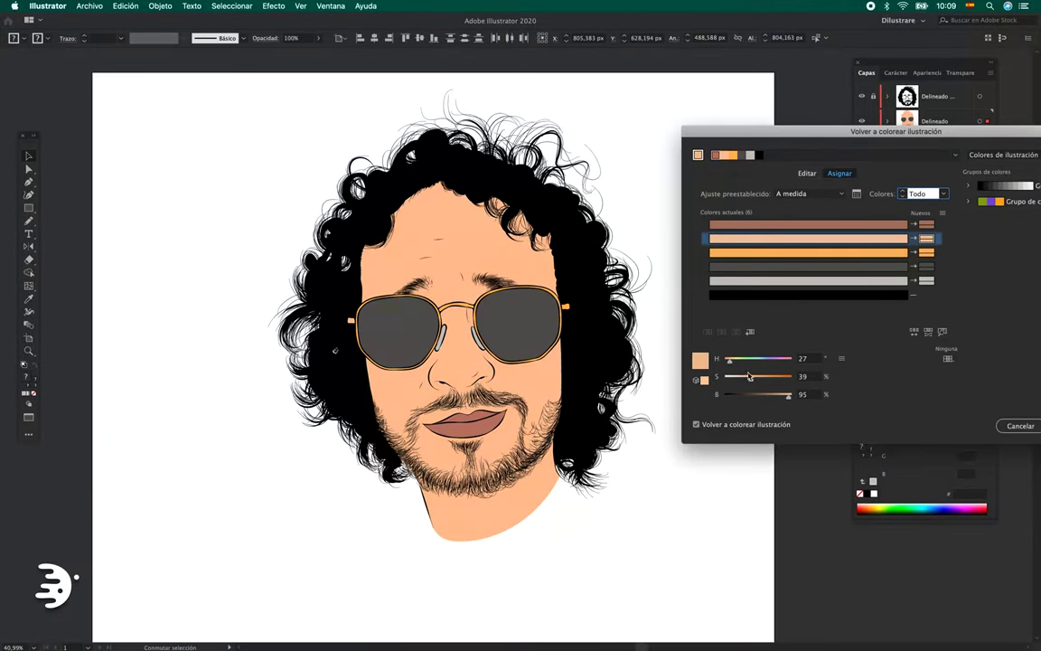
# Lighten the lip colour with the Recolor Artwork brightness slider.
pyautogui.moveTo(759, 396); pyautogui.dragTo(771, 396)
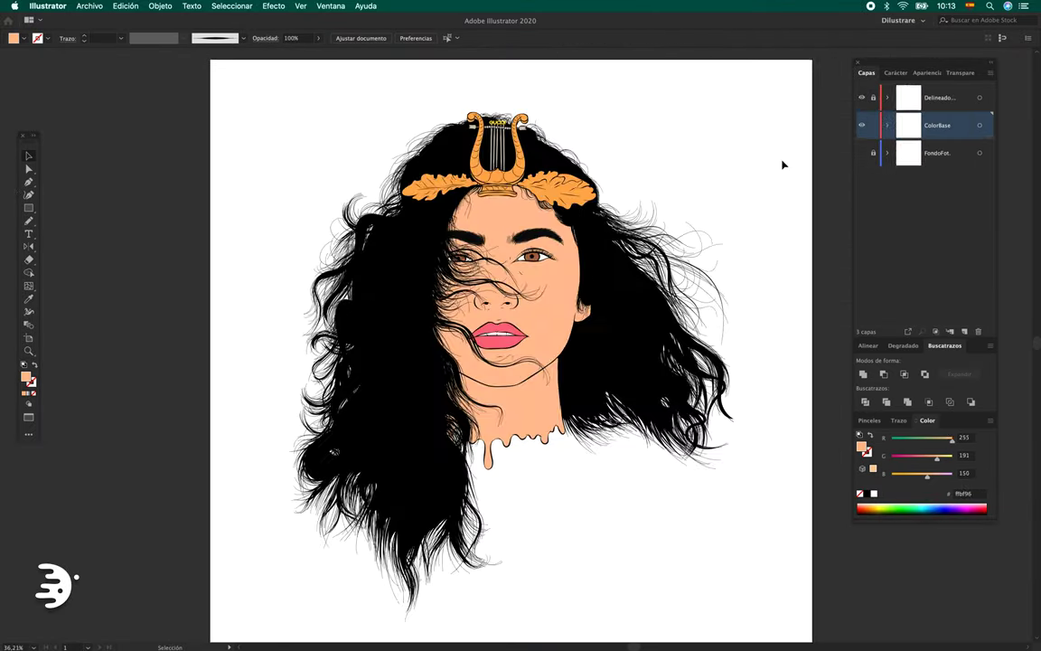
# Bring the smiling goateed man's finished colour portrait into view.
pyautogui.hscroll(3, 694, 143)
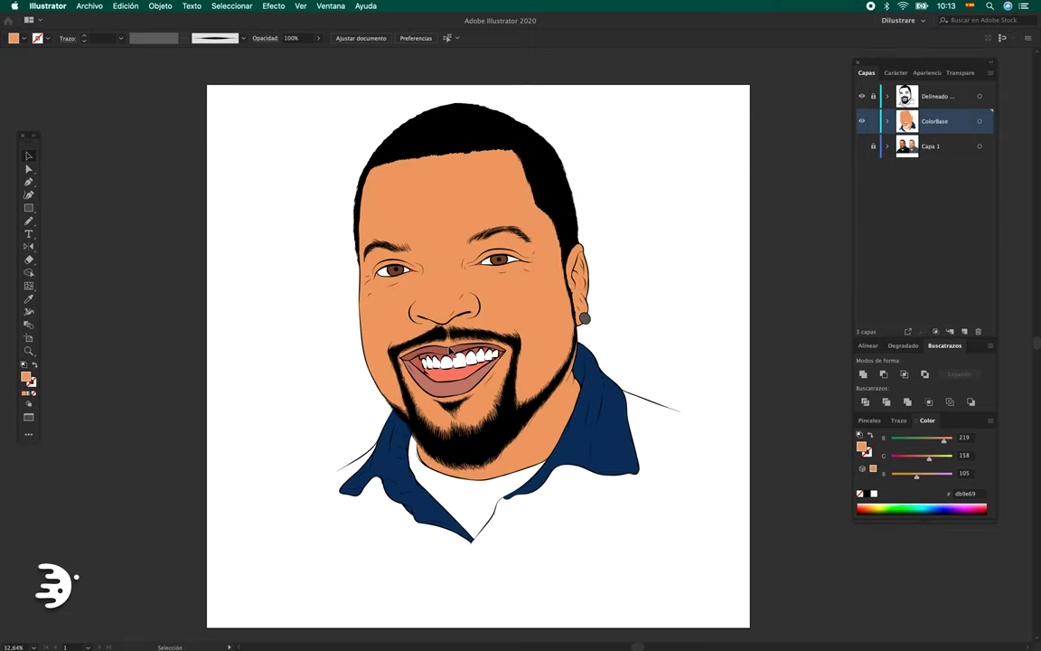
# Darken the gum colour inside the mouth to 703d34 via Recolor Artwork.
pyautogui.scroll(5, 449, 351)
pyautogui.click(493, 336)
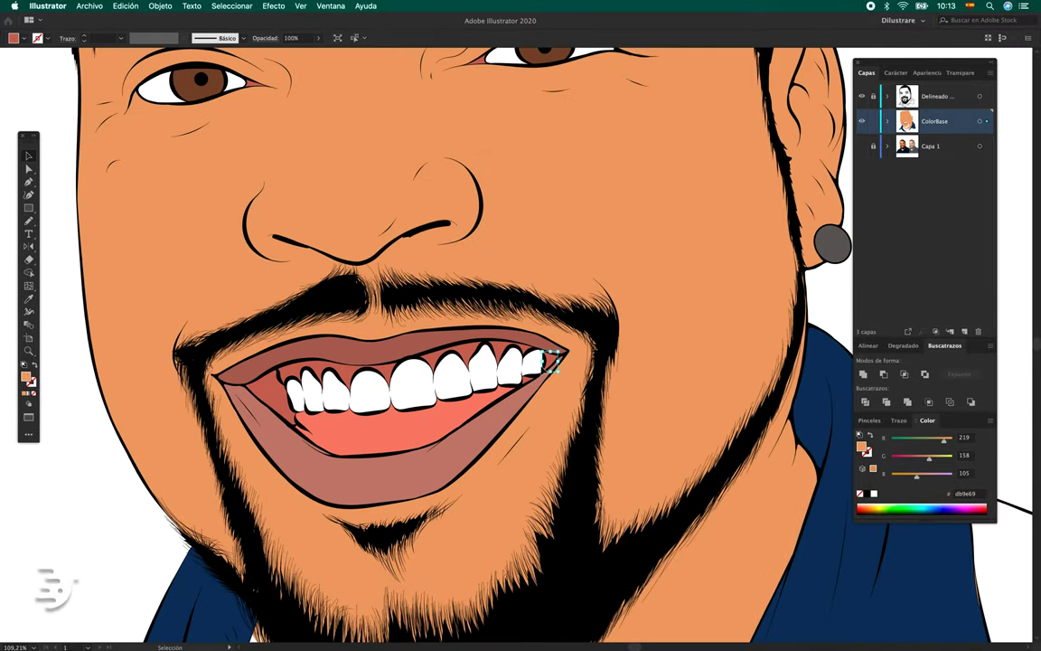
pyautogui.click(265, 409)
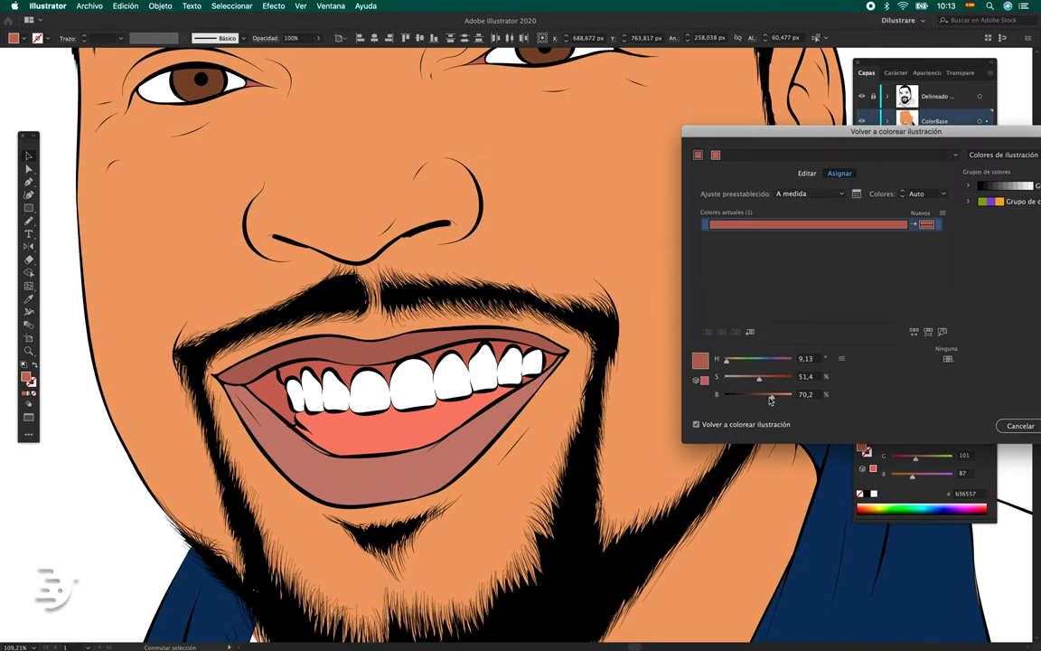
pyautogui.moveTo(771, 400); pyautogui.dragTo(759, 398)
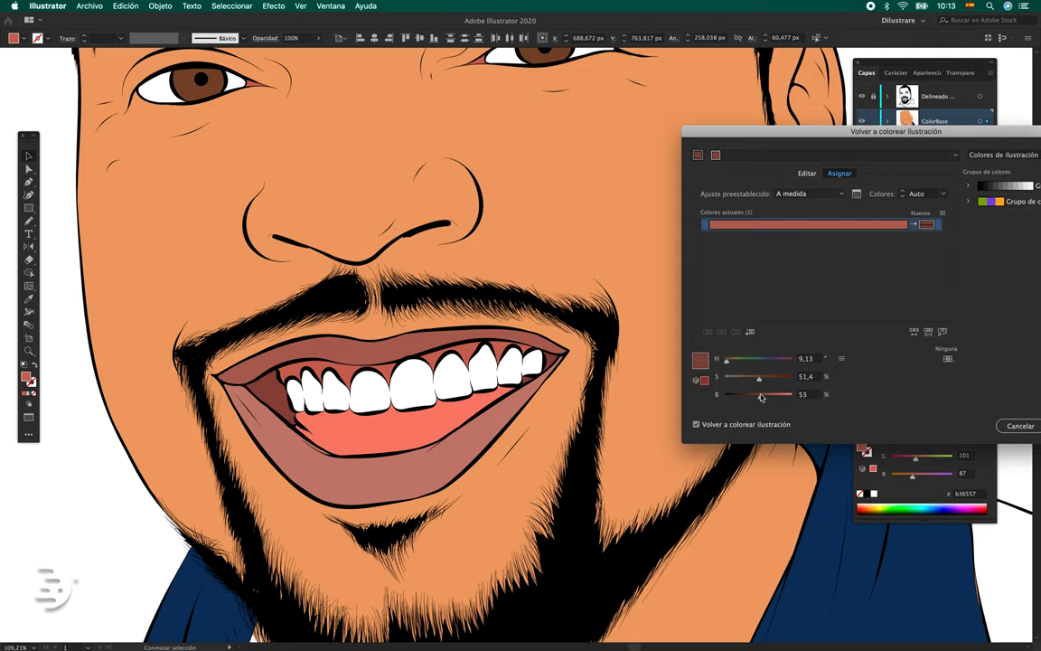
pyautogui.press('Return')
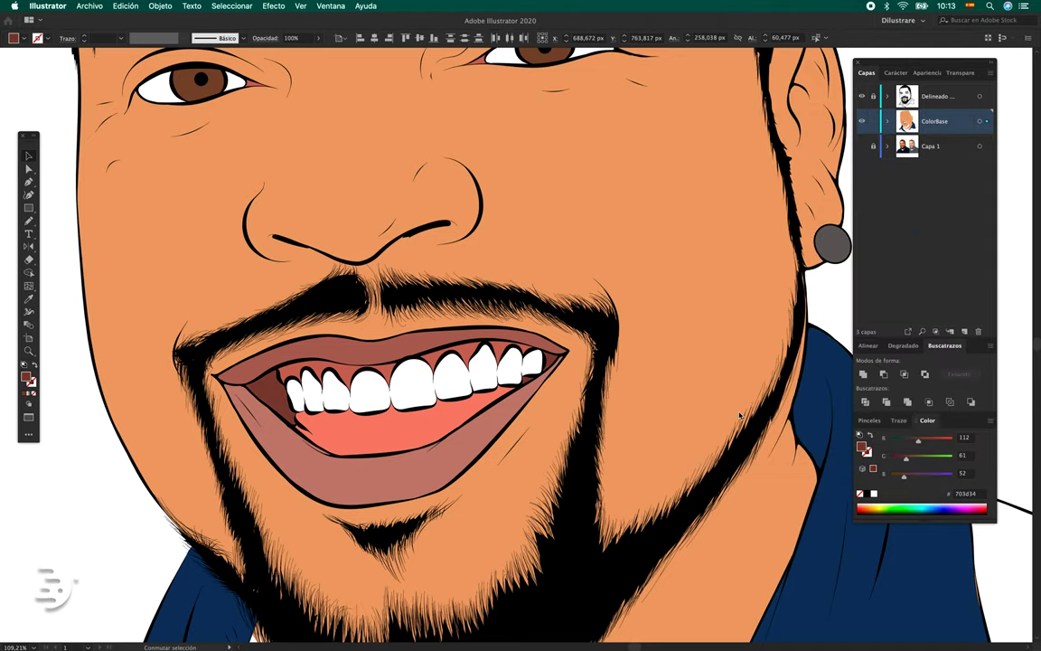
pyautogui.scroll(-5, 760, 386)
pyautogui.scroll(-2, 718, 317)
pyautogui.scroll(-1, 621, 342)
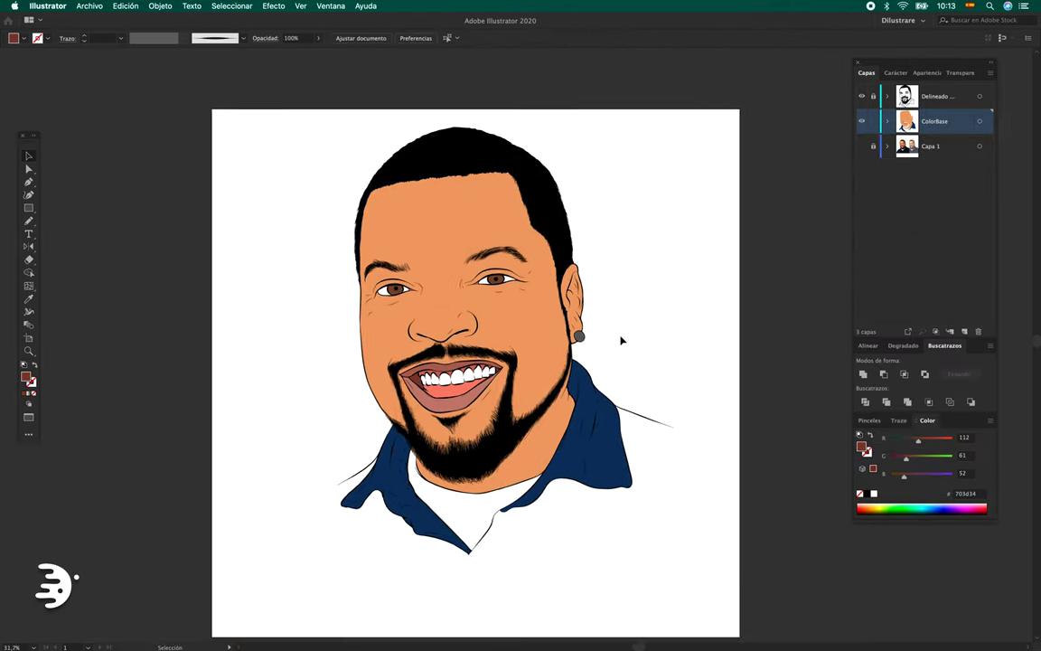
pyautogui.hscroll(-2, 644, 332)
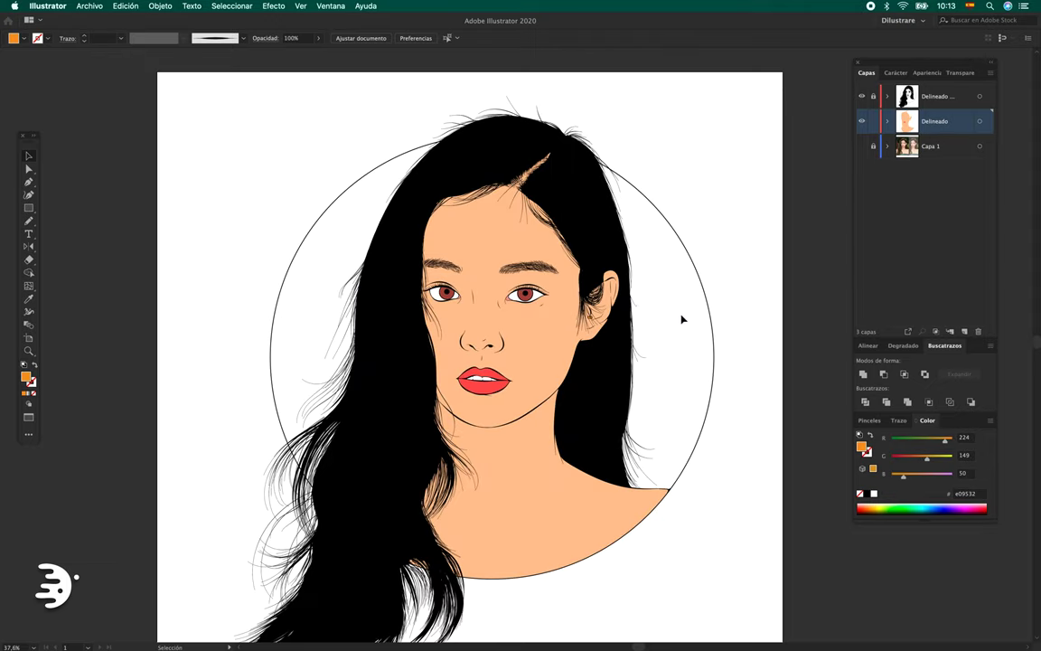